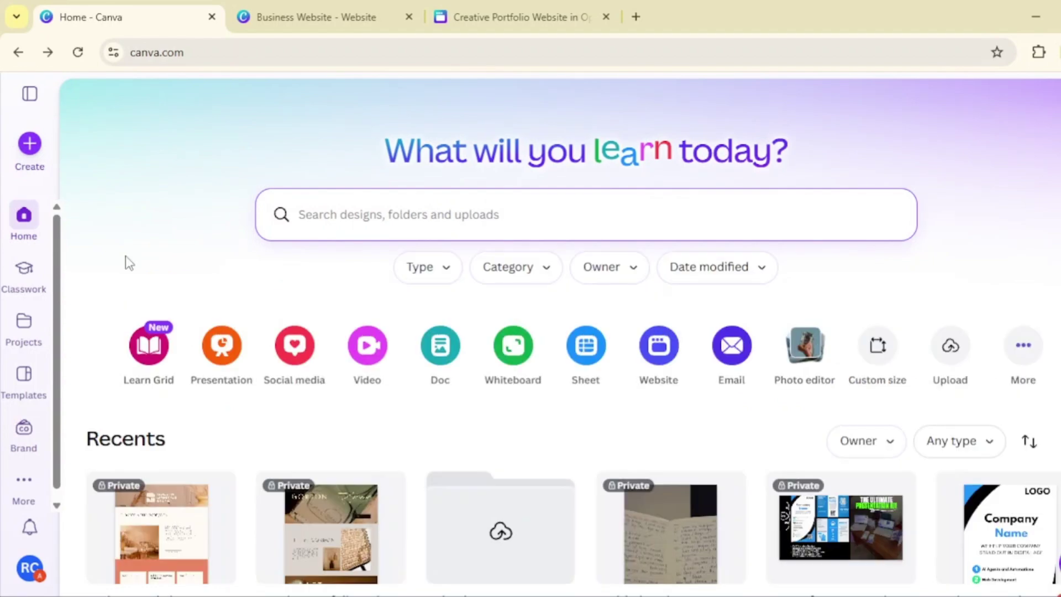
# - Search templates for 'website' and start a design from the Freelance Creative Portfolio Website template
pyautogui.click(24, 392)
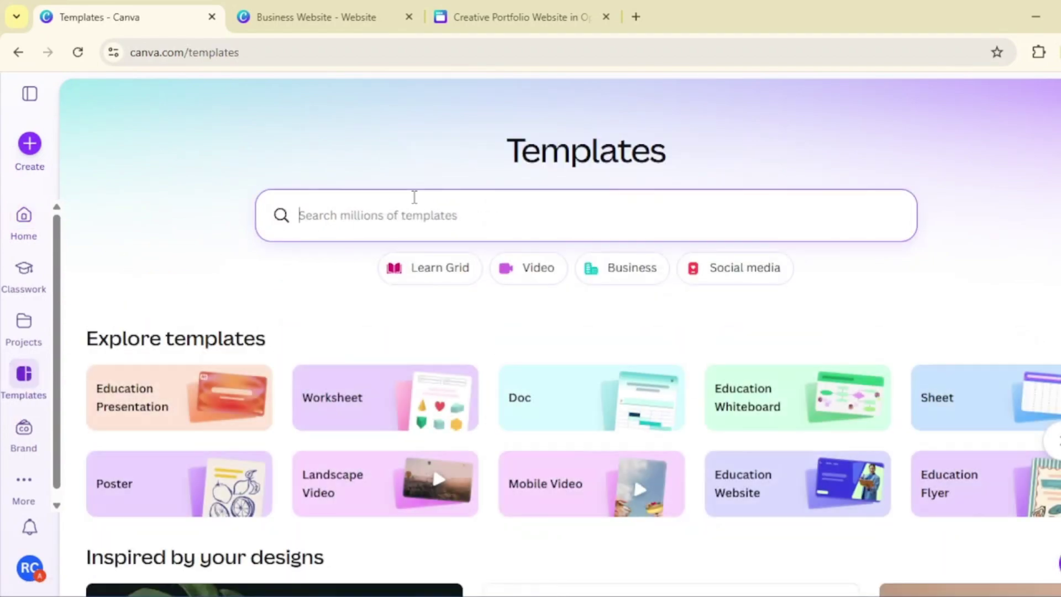
pyautogui.write('website')
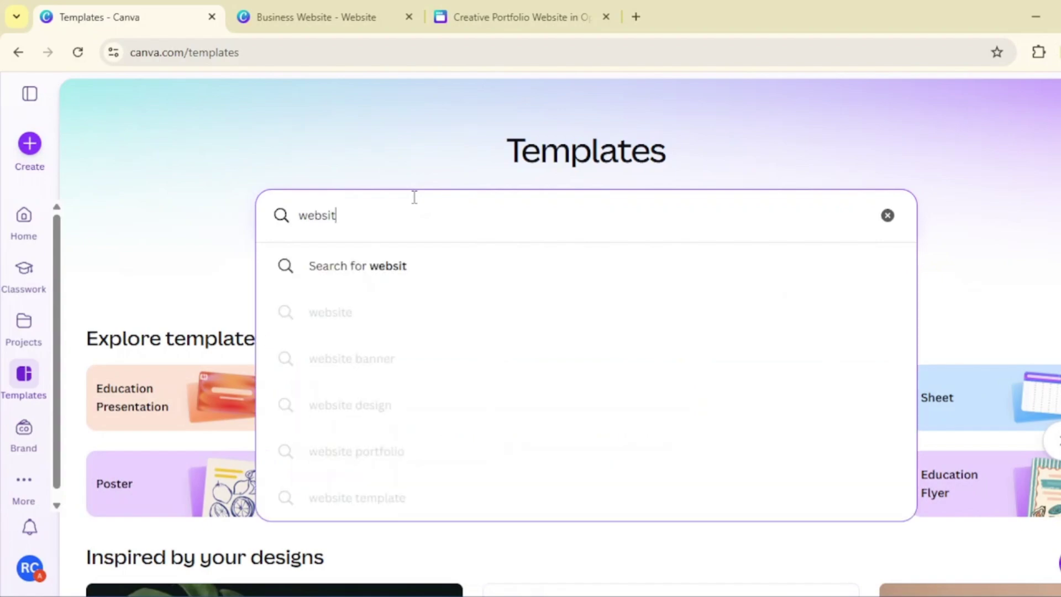
pyautogui.press('Return')
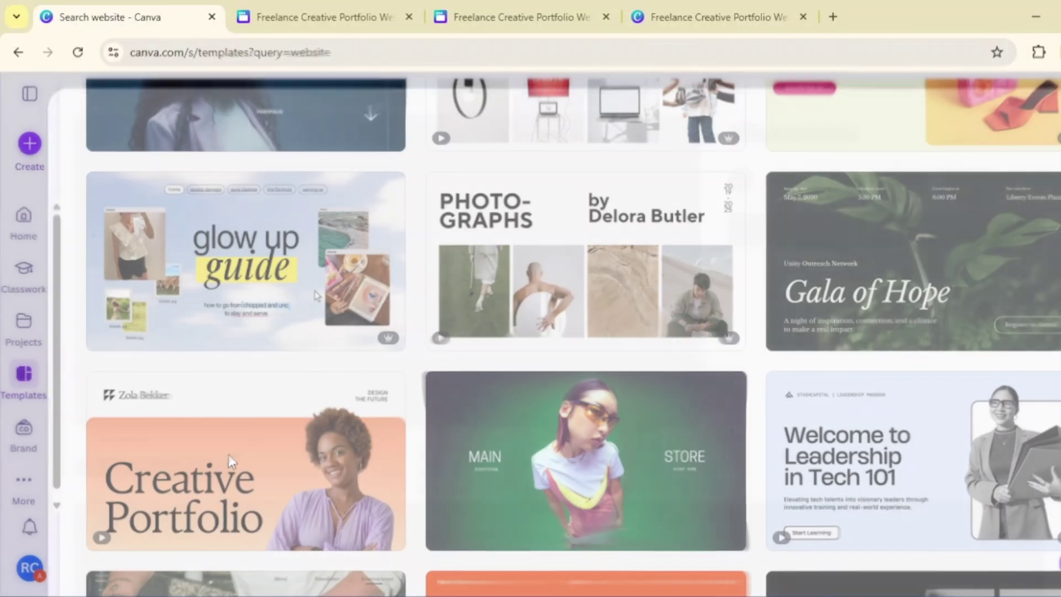
pyautogui.click(227, 454)
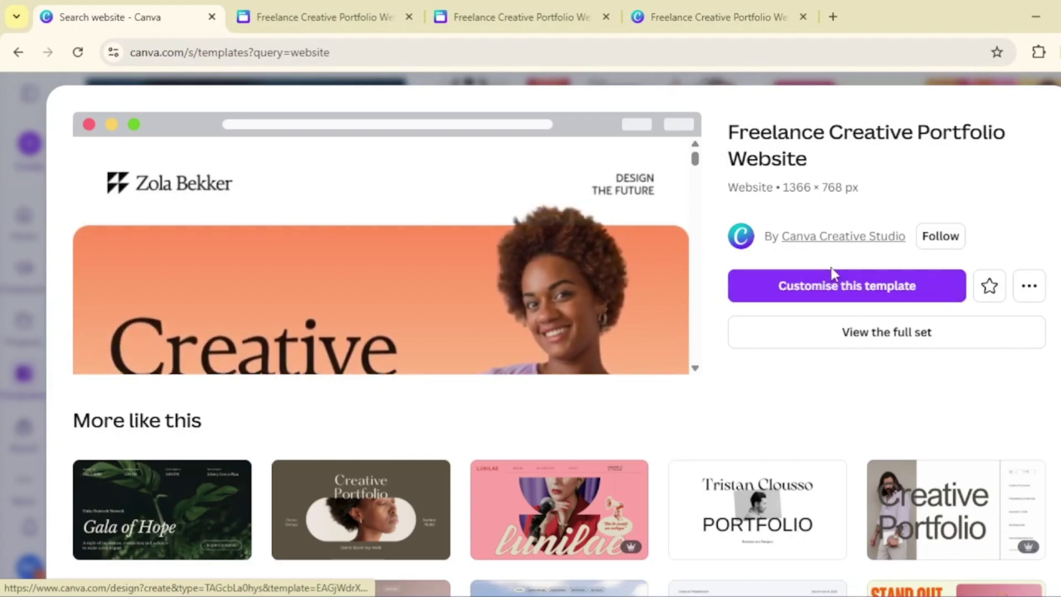
pyautogui.click(832, 285)
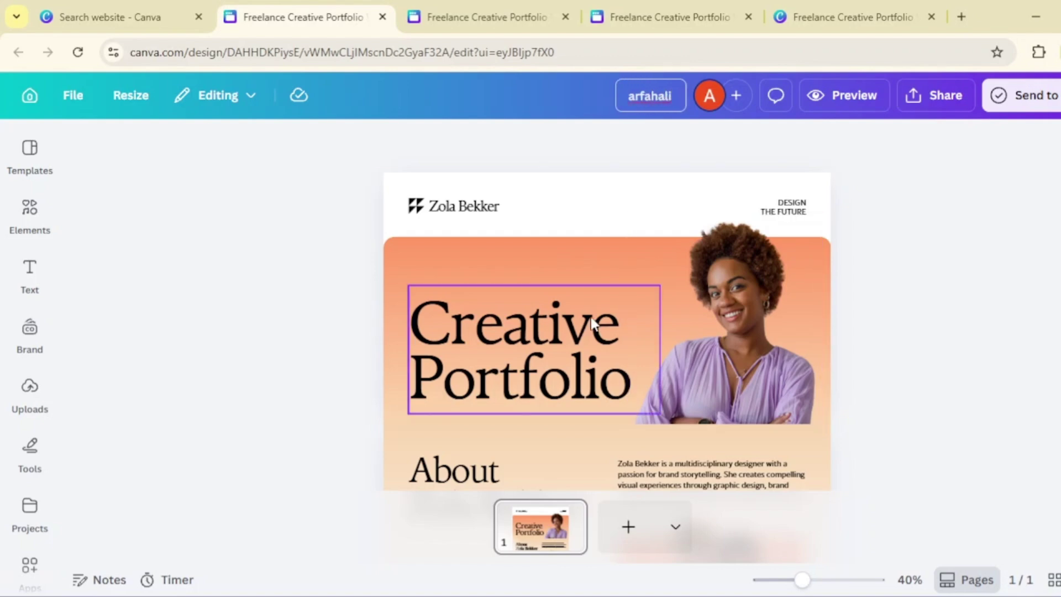
# - Replace the 'Creative Portfolio' heading with the owner's first and last name, then bring up Uploads for the portrait
pyautogui.click(578, 334)
pyautogui.doubleClick(578, 331)
pyautogui.write('Arfah')
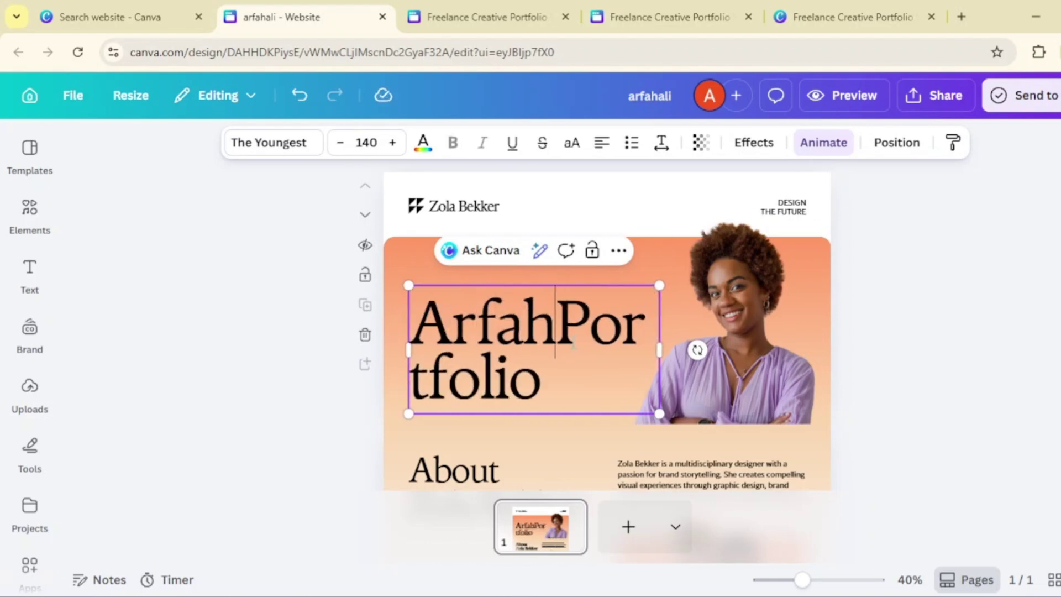
pyautogui.doubleClick(544, 373)
pyautogui.write('A')
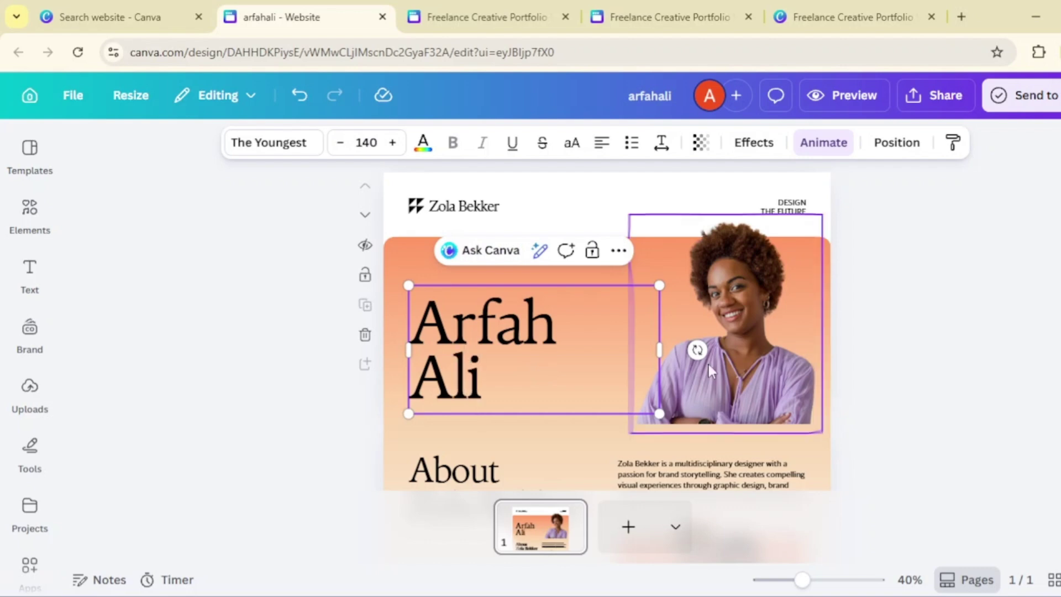
pyautogui.click(772, 394)
pyautogui.click(30, 389)
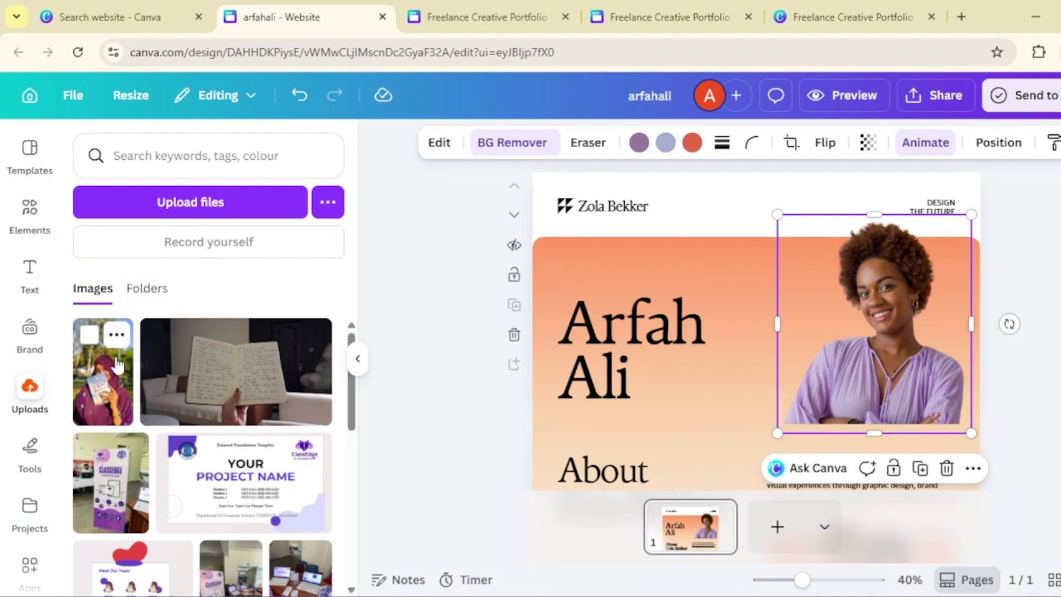
# - Add the uploaded photo of the woman holding a book and drag it onto the right-hand hero portrait
pyautogui.click(113, 427)
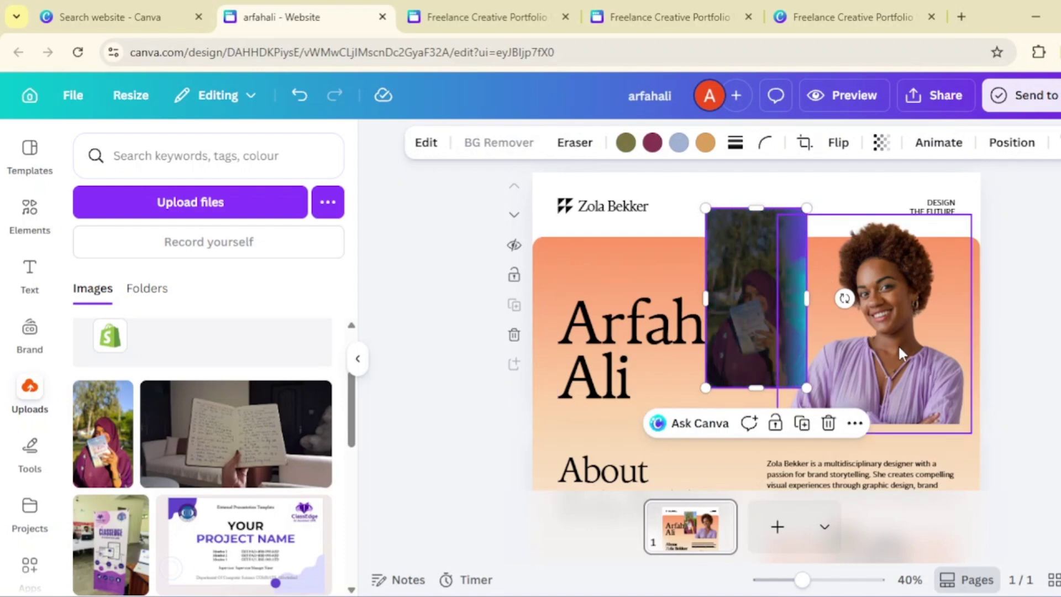
pyautogui.scroll(3, 1057, 351)
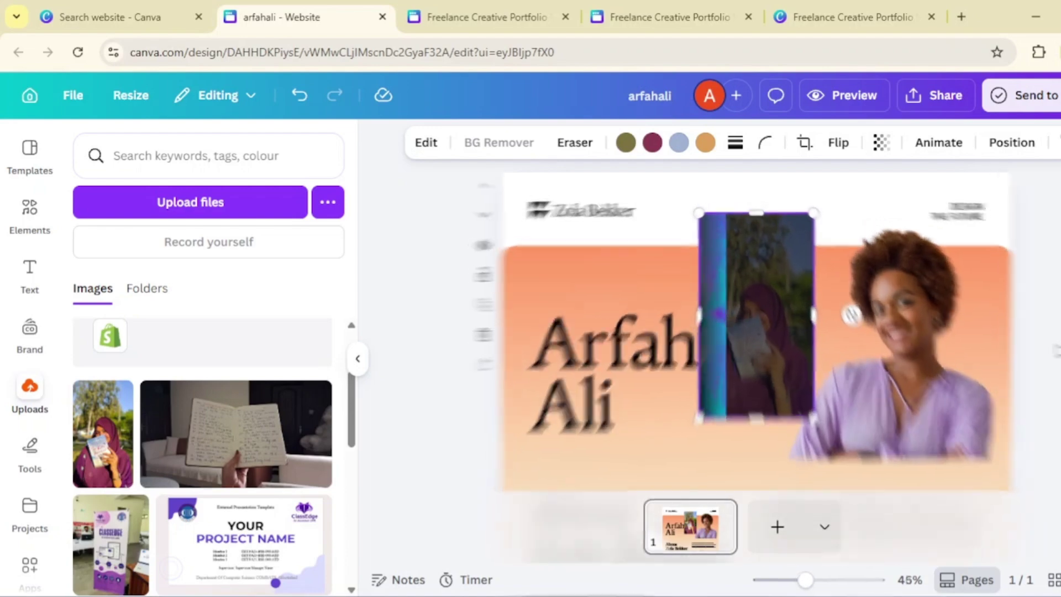
pyautogui.click(358, 359)
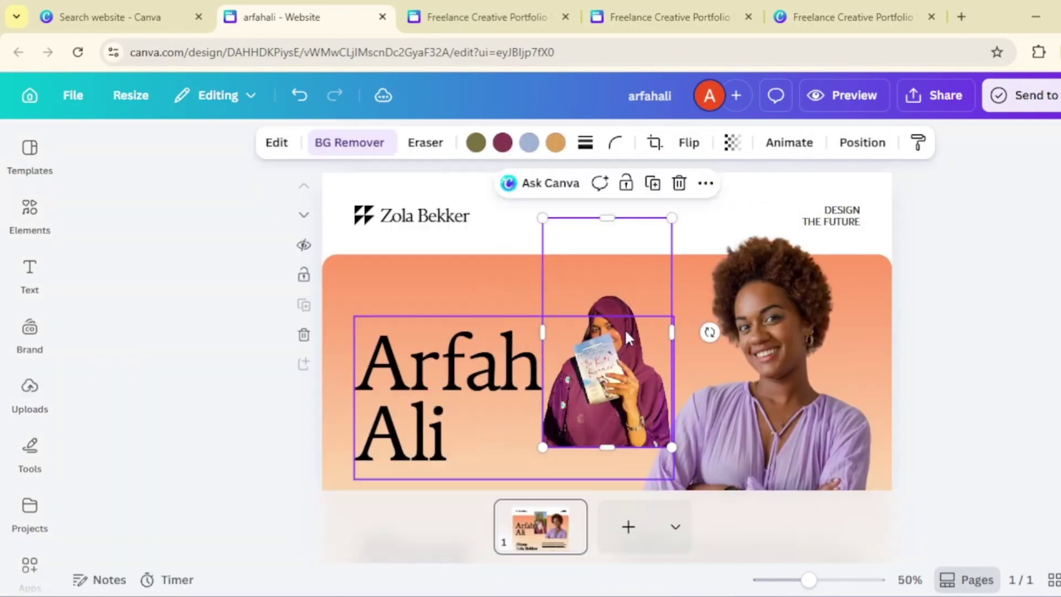
pyautogui.scroll(1, 950, 341)
pyautogui.scroll(3, 951, 341)
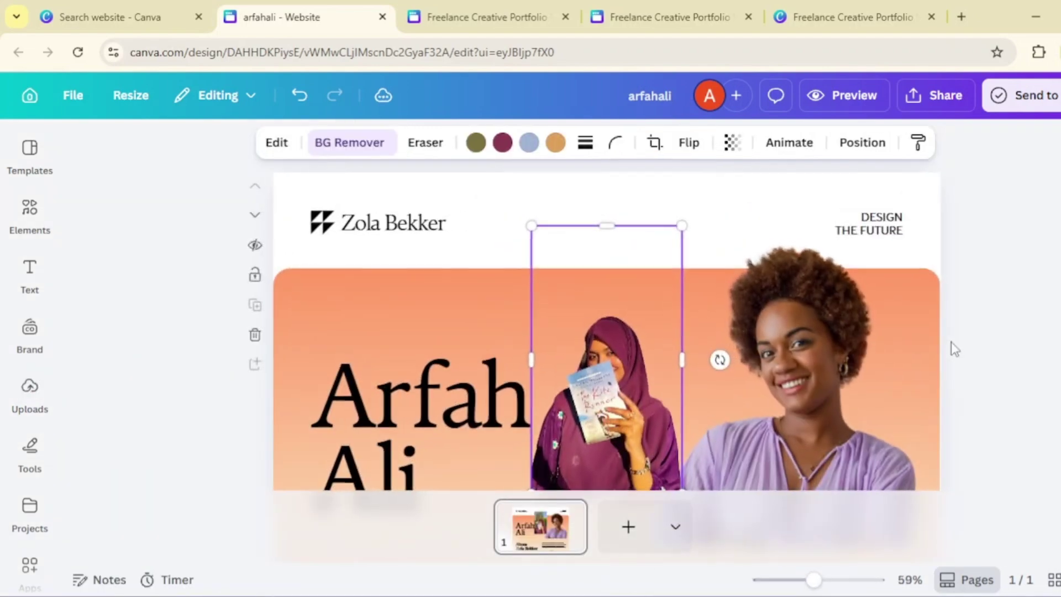
pyautogui.click(614, 332)
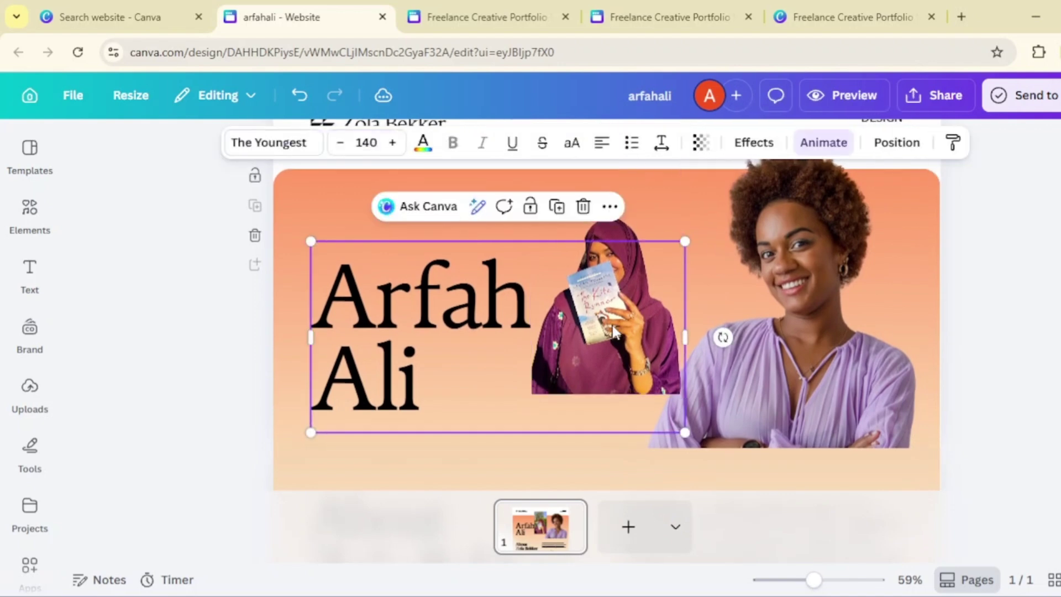
pyautogui.click(651, 206)
pyautogui.moveTo(650, 207); pyautogui.dragTo(781, 267)
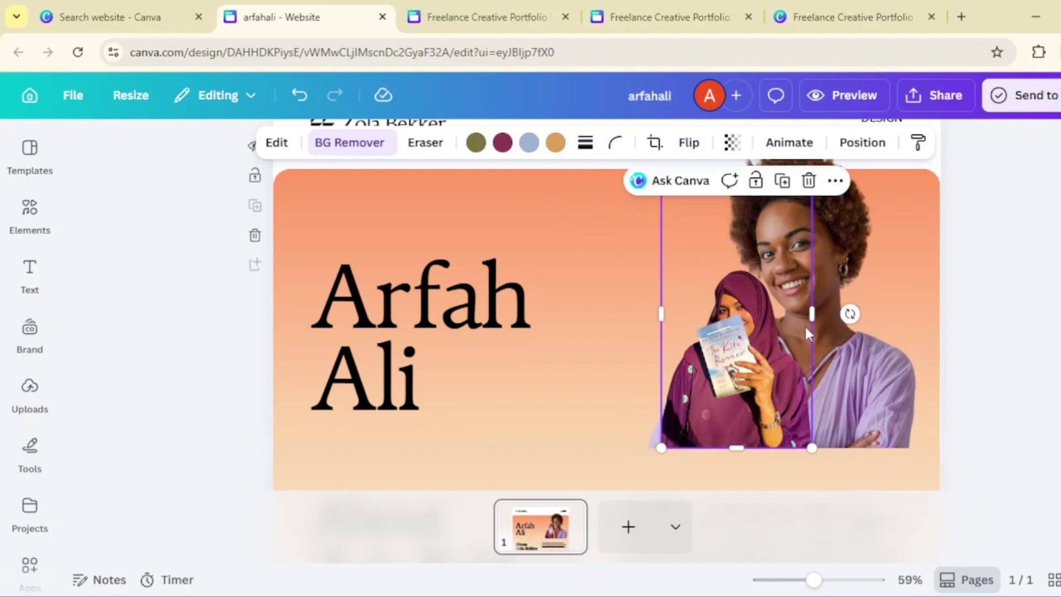
# - Trim the photo's top, enlarge it to cover the portrait, and nudge it slightly left
pyautogui.scroll(2, 816, 290)
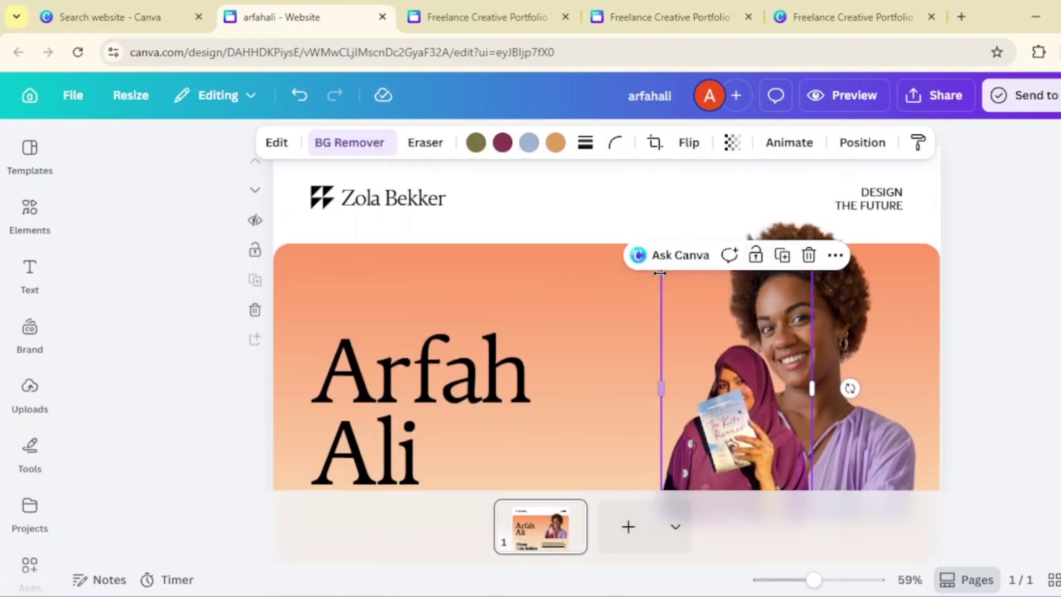
pyautogui.click(996, 336)
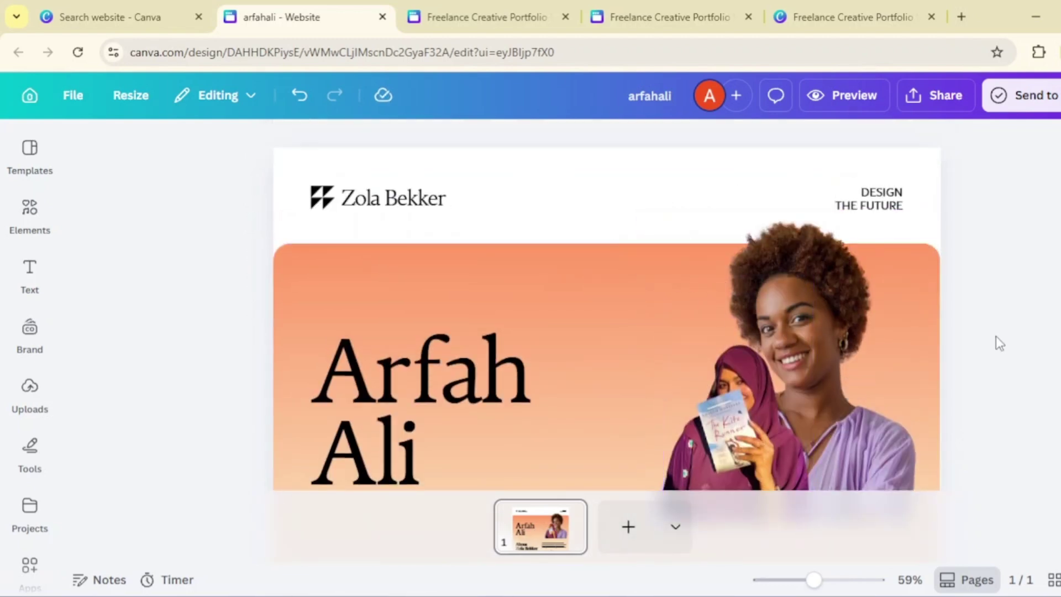
pyautogui.click(757, 334)
pyautogui.moveTo(736, 254); pyautogui.dragTo(735, 334)
pyautogui.moveTo(843, 285); pyautogui.dragTo(932, 193)
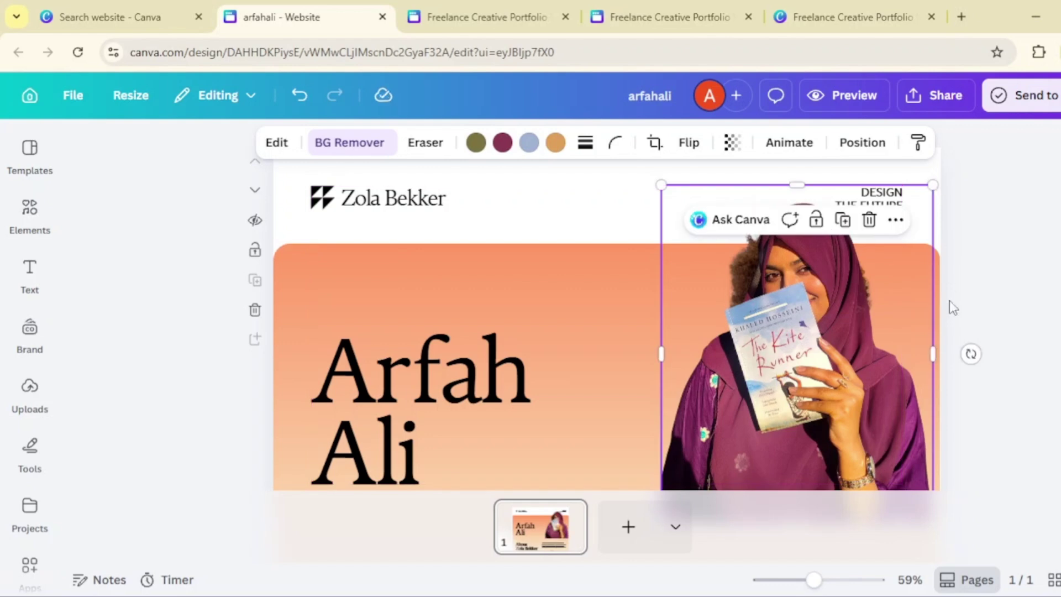
pyautogui.scroll(-3, 949, 300)
pyautogui.moveTo(870, 326); pyautogui.dragTo(848, 325)
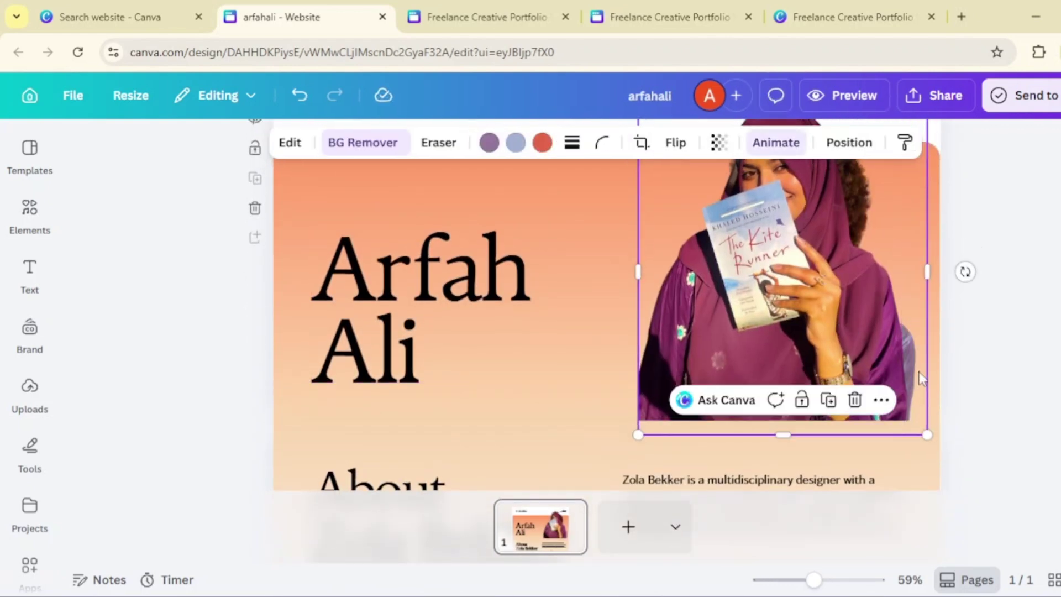
pyautogui.click(919, 371)
pyautogui.scroll(1, 920, 371)
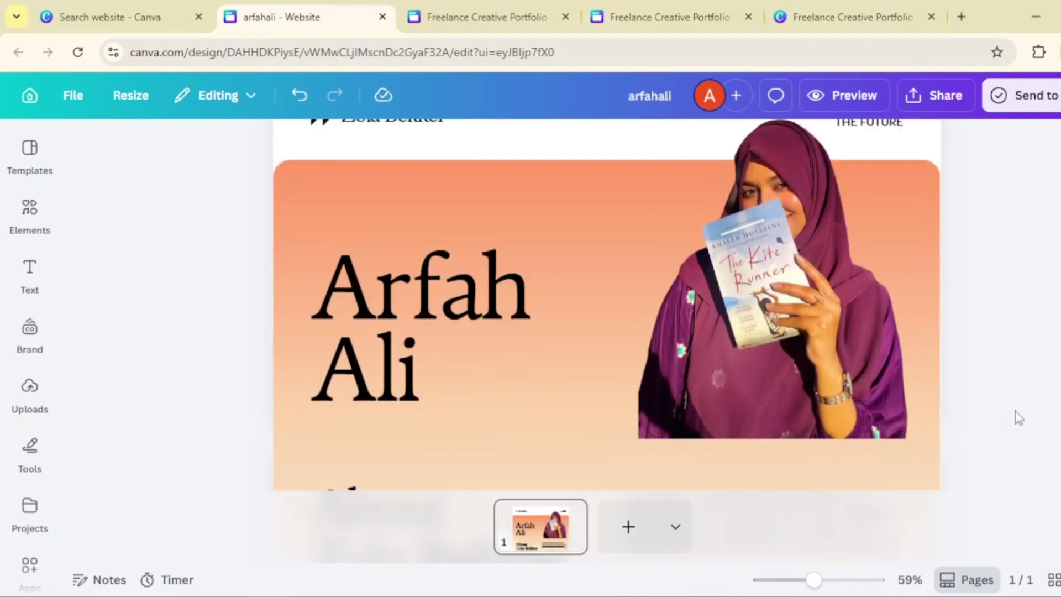
pyautogui.scroll(2, 1018, 418)
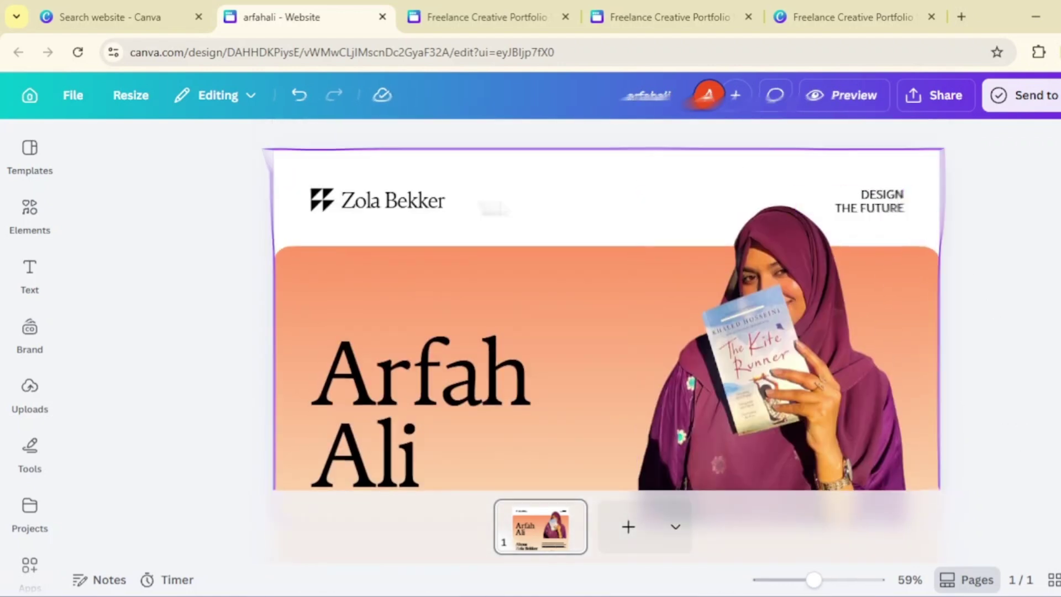
# - Replace the header logo's placeholder designer name with the owner's name
pyautogui.click(414, 206)
pyautogui.doubleClick(415, 204)
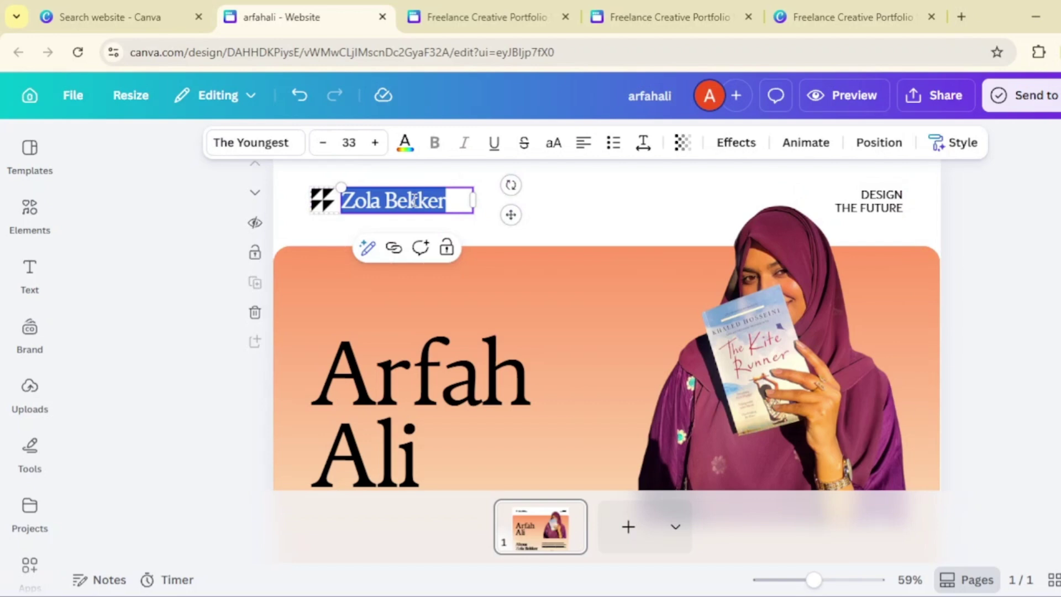
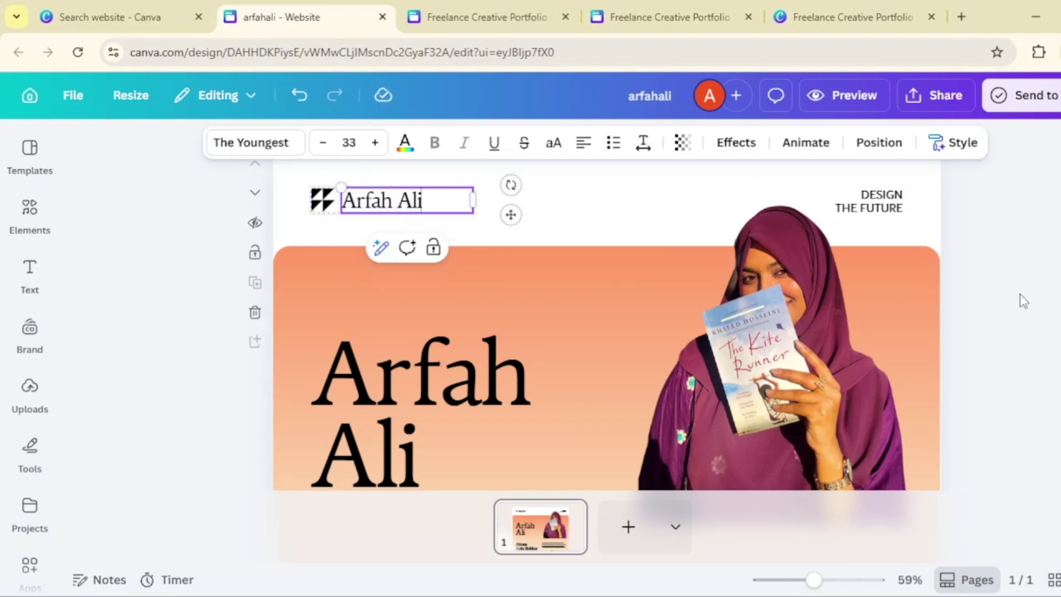
pyautogui.click(1023, 301)
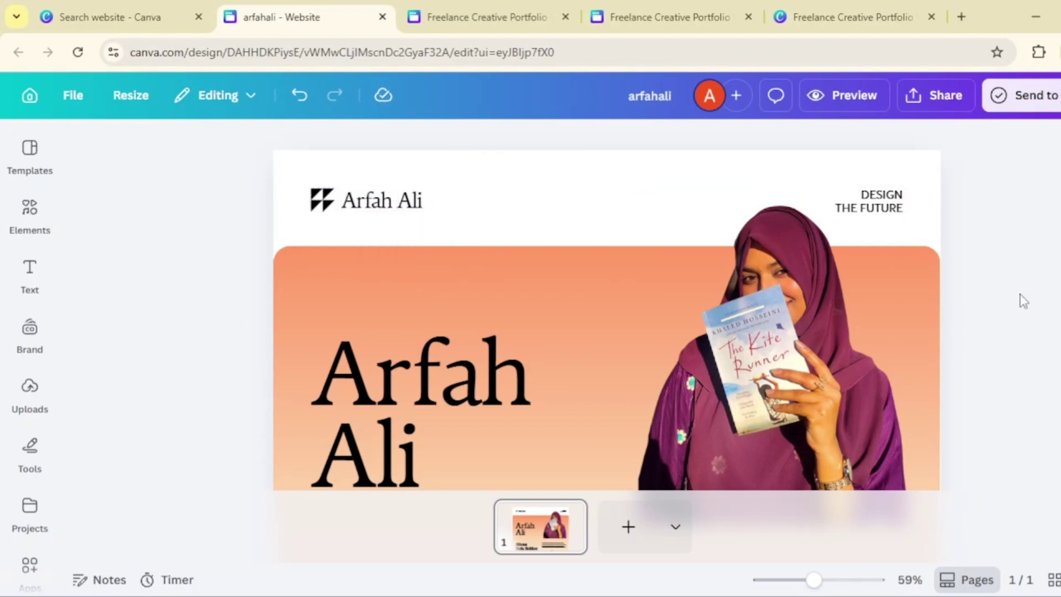
pyautogui.scroll(-3, 1023, 300)
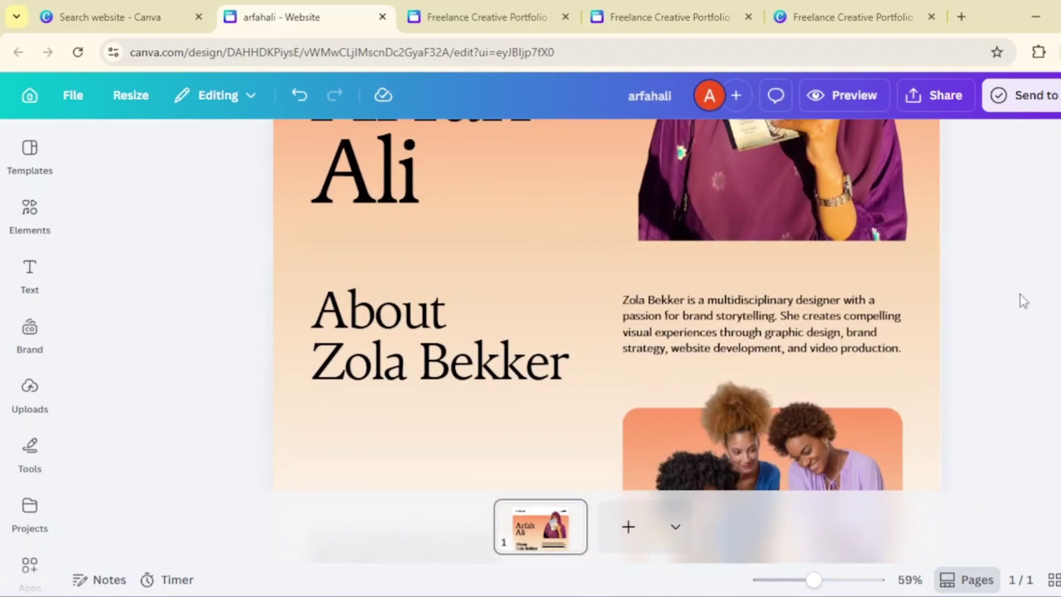
# - Replace the name line of the About heading with the owner's name
pyautogui.tripleClick(506, 366)
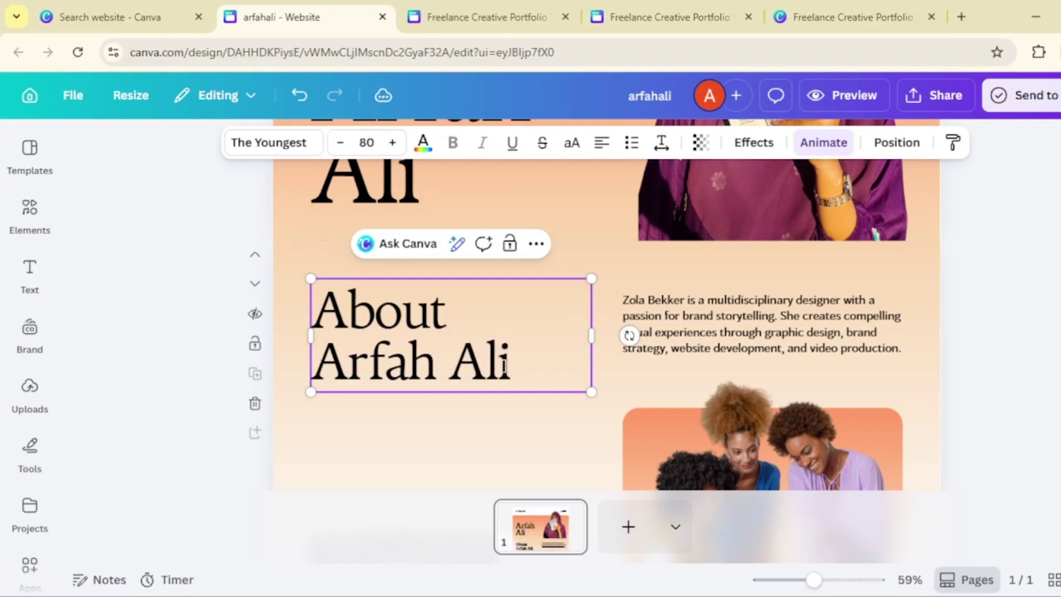
pyautogui.tripleClick(810, 333)
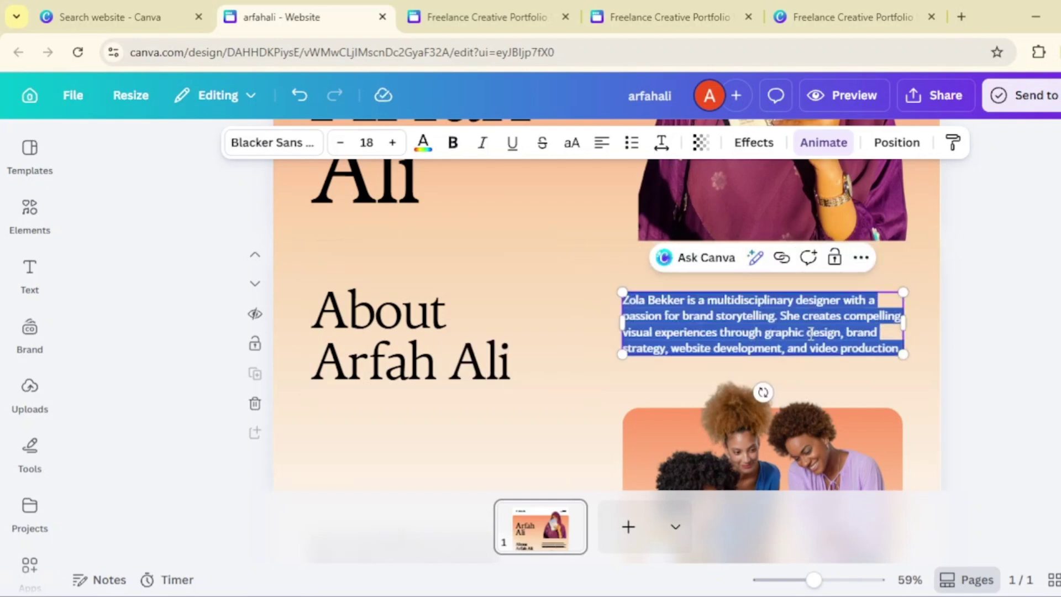
pyautogui.click(1001, 359)
pyautogui.scroll(-10, 999, 359)
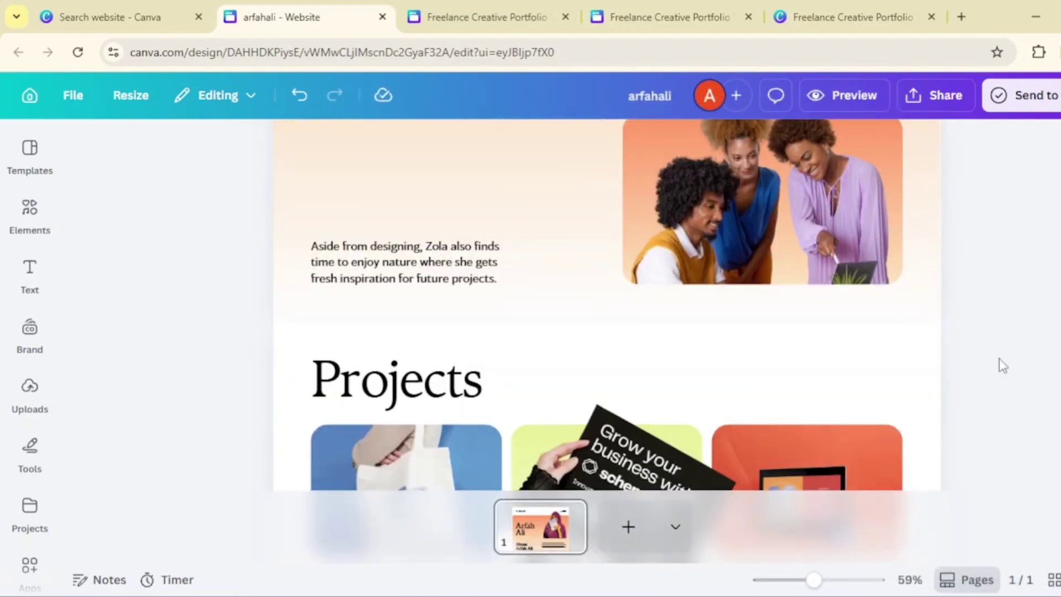
# - Add a blank second page with a section and paste the peach gradient background onto it
pyautogui.scroll(-5, 809, 254)
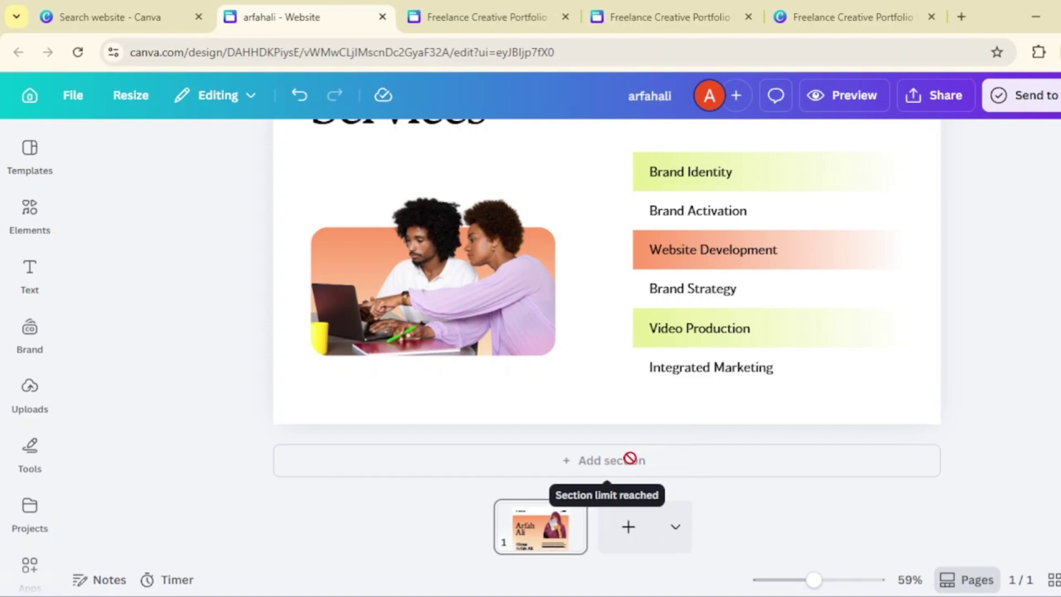
pyautogui.click(625, 544)
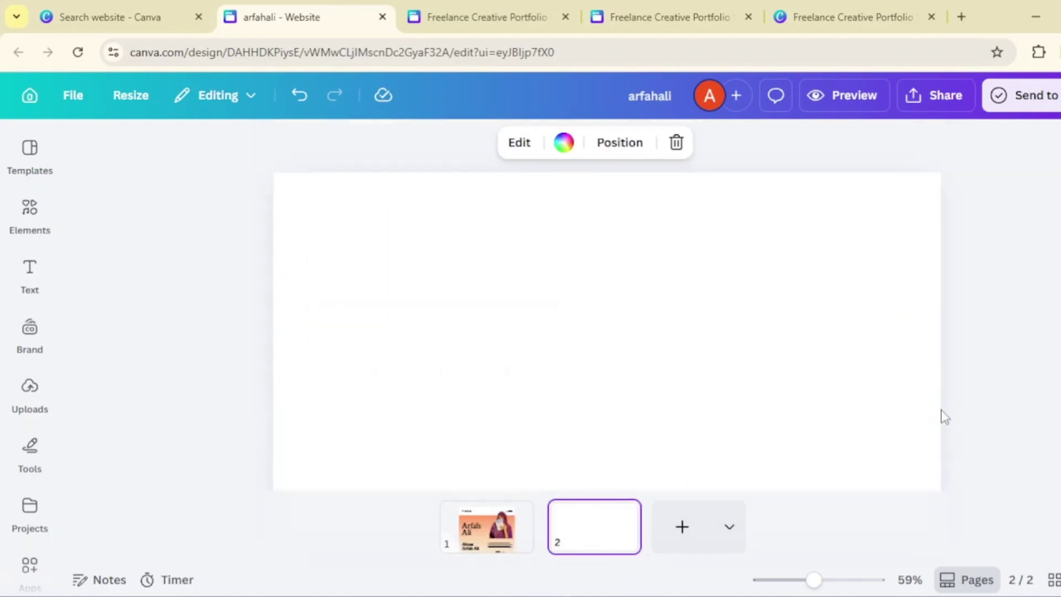
pyautogui.click(597, 478)
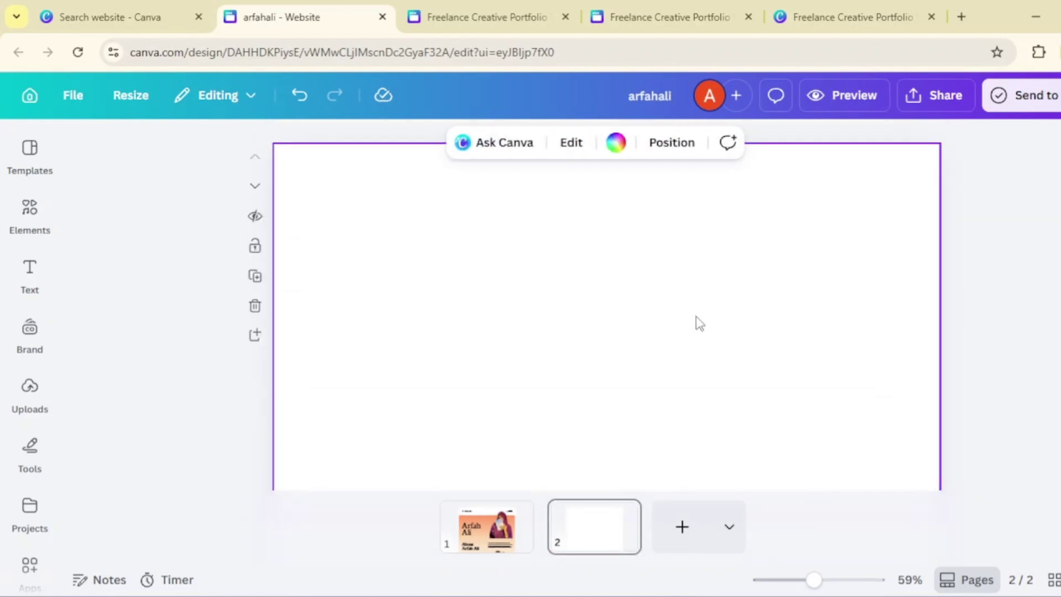
pyautogui.click(467, 554)
pyautogui.scroll(-5, 618, 370)
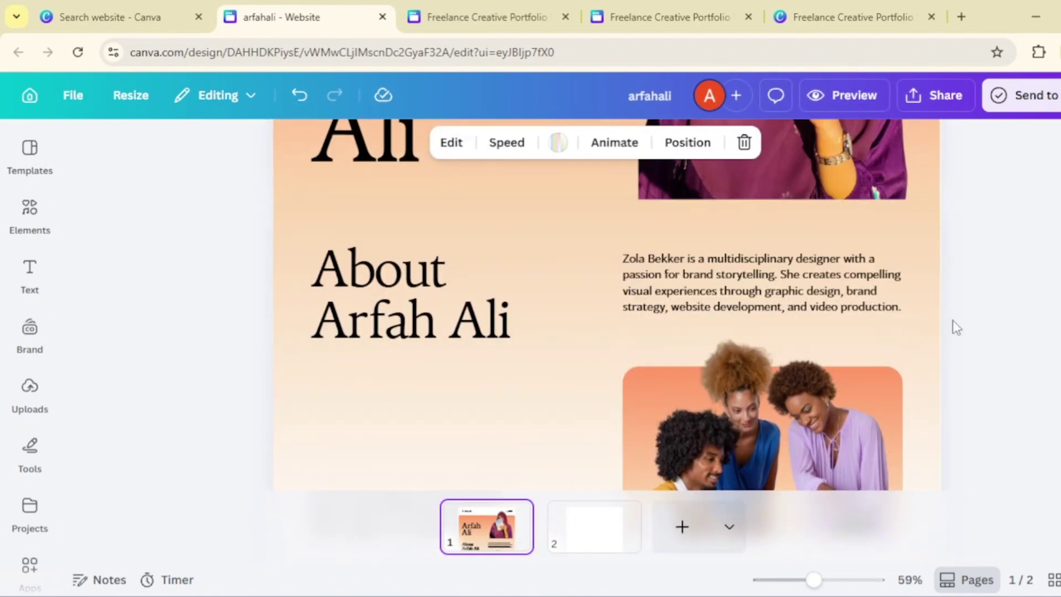
pyautogui.click(939, 327)
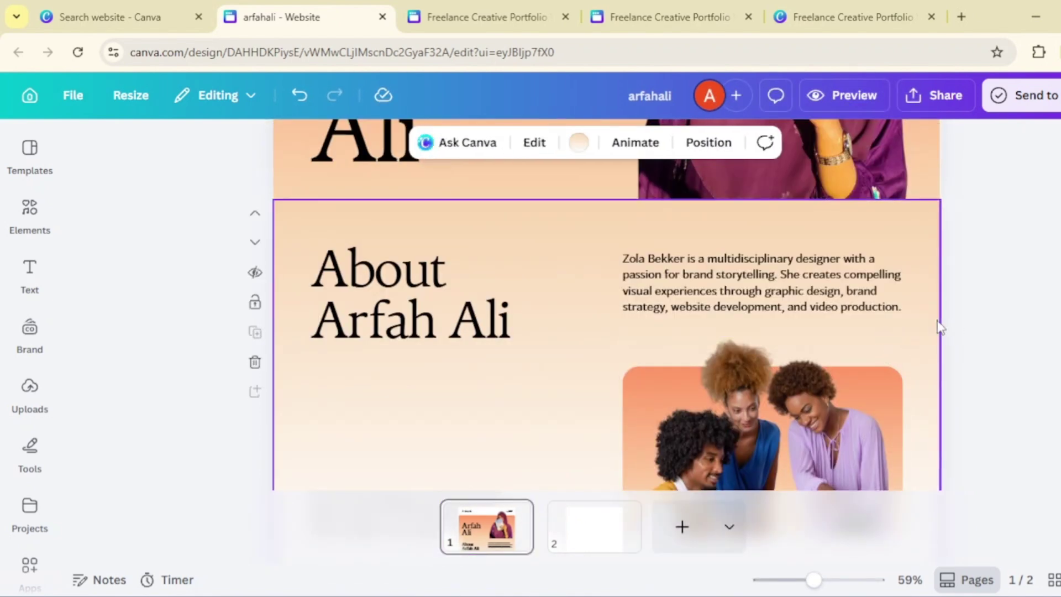
pyautogui.click(582, 547)
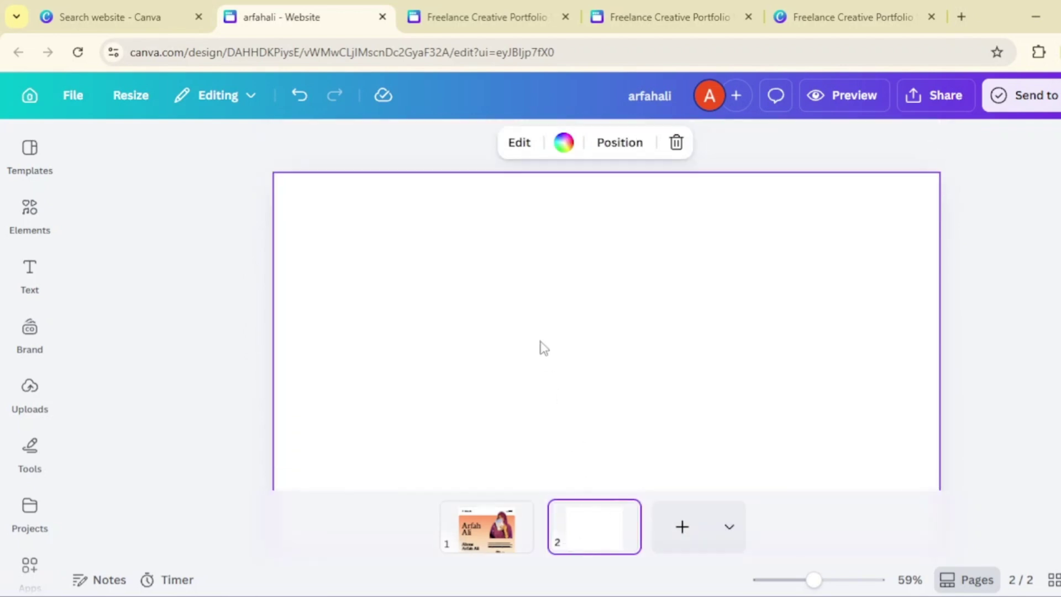
pyautogui.hotkey('ctrl', 'v')
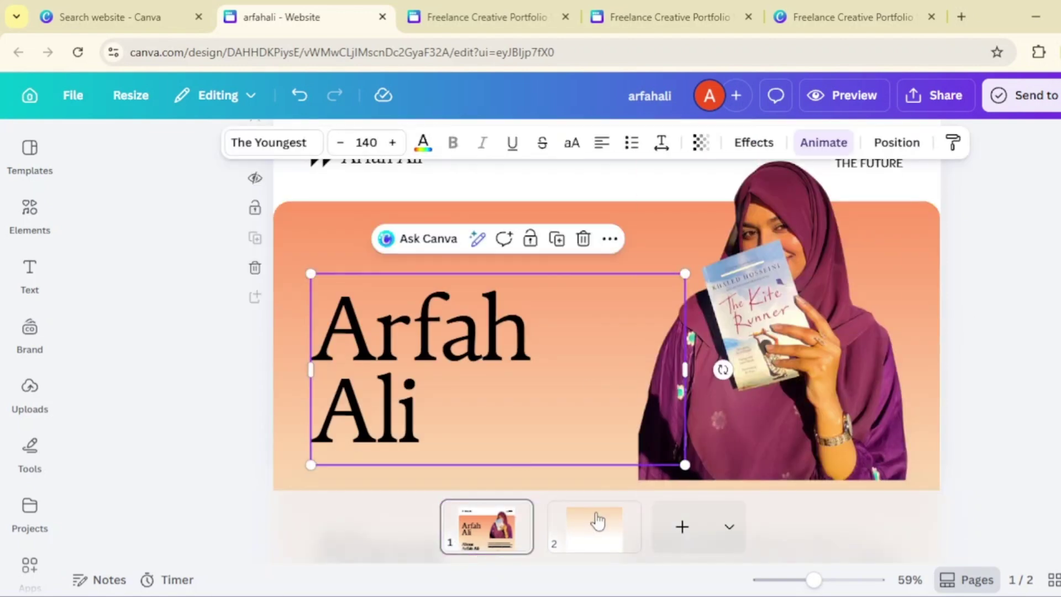
# - Paste the large name heading onto page 2, centre it, and change its text to 'Contact'
pyautogui.click(595, 522)
pyautogui.hotkey('ctrl', 'v')
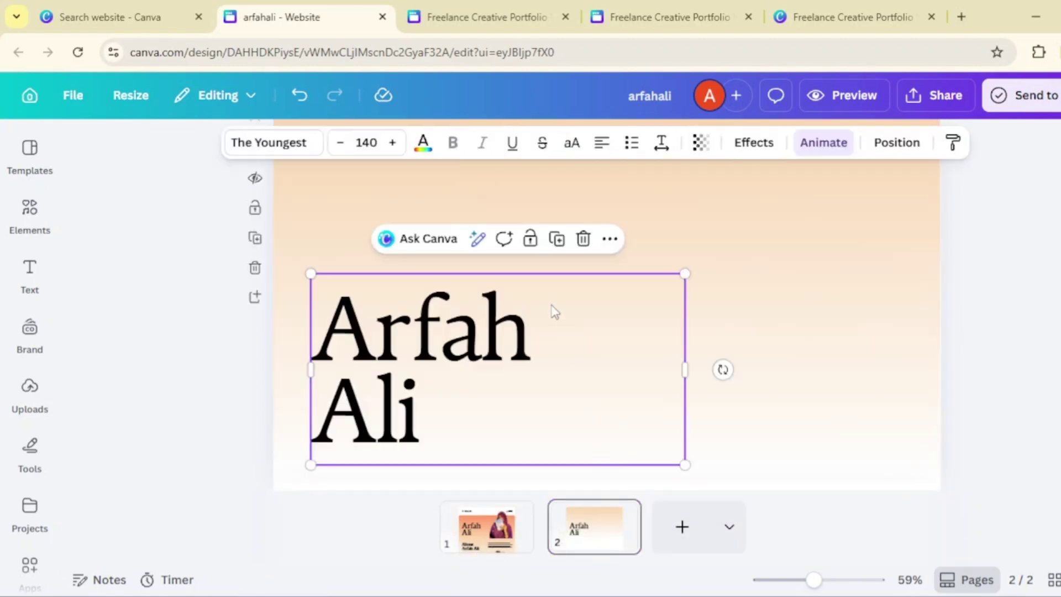
pyautogui.scroll(1, 555, 312)
pyautogui.moveTo(480, 407); pyautogui.dragTo(472, 330)
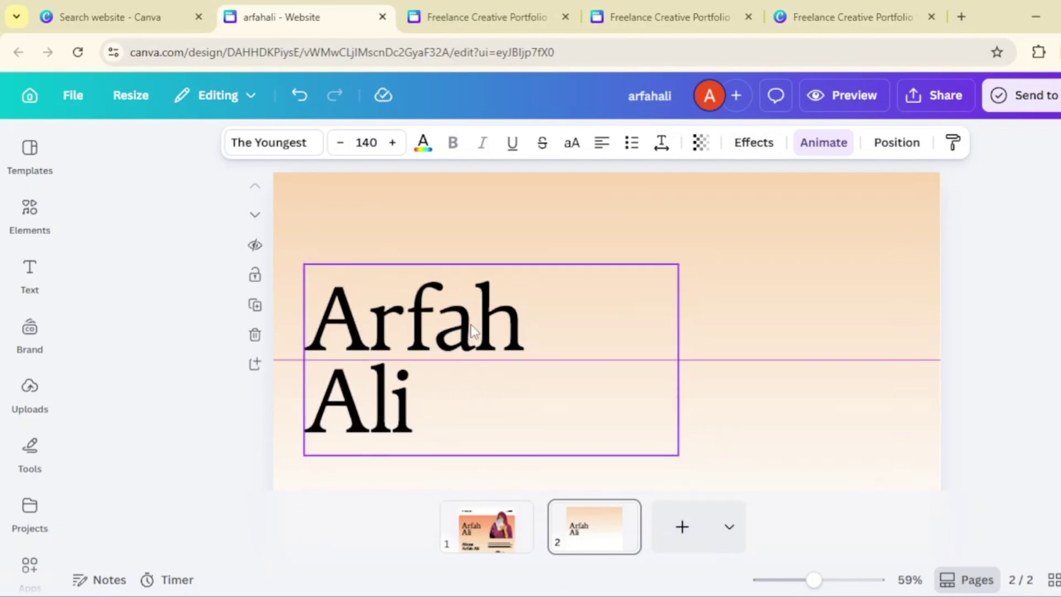
pyautogui.click(472, 326)
pyautogui.write('Co')
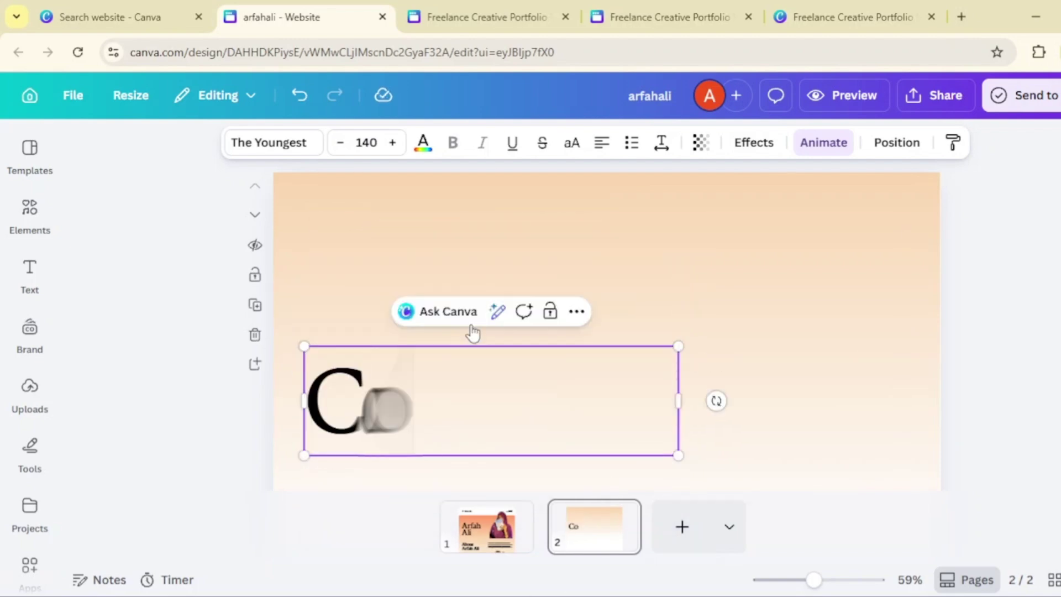
pyautogui.write('ntact us')
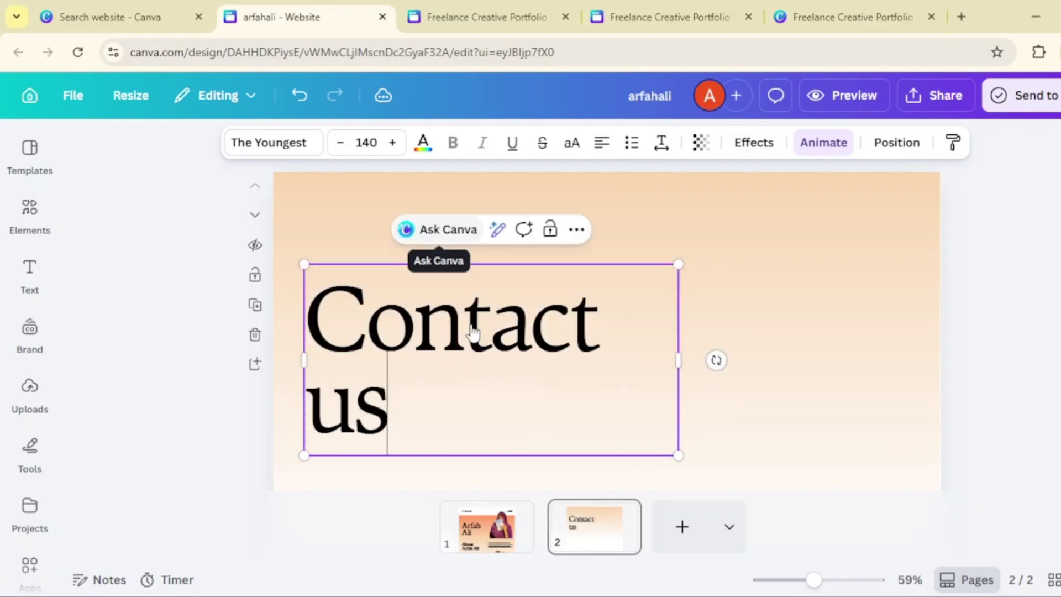
pyautogui.press('BackSpace')
pyautogui.press('BackSpace')
# - Finish the heading as 'Contact Me' and paste page 1's Background/Solution card onto page 2
pyautogui.write('Me')
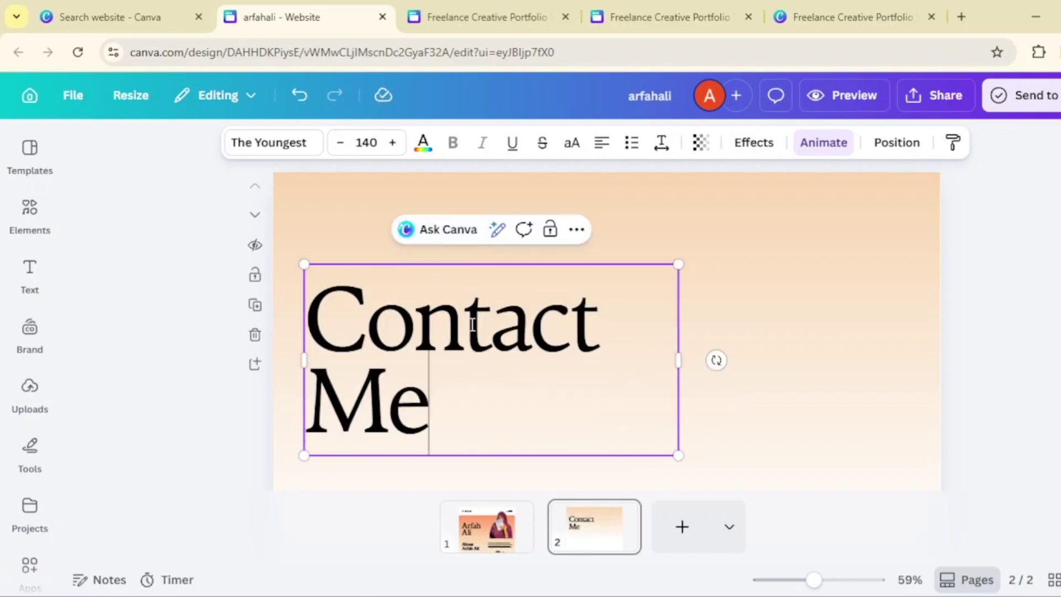
pyautogui.click(498, 469)
pyautogui.click(486, 528)
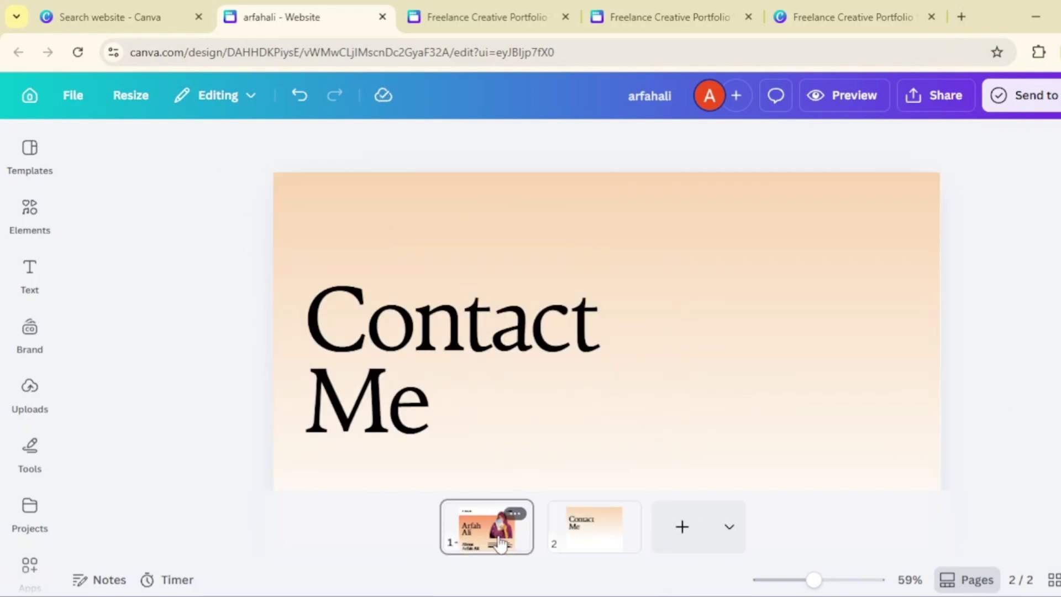
pyautogui.scroll(-10, 644, 375)
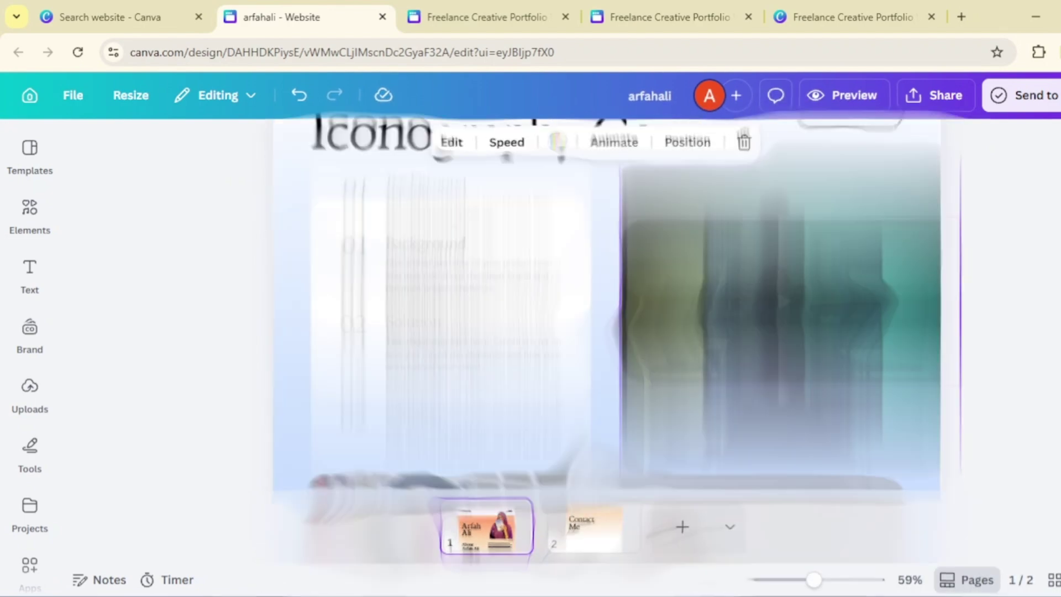
pyautogui.scroll(5, 645, 380)
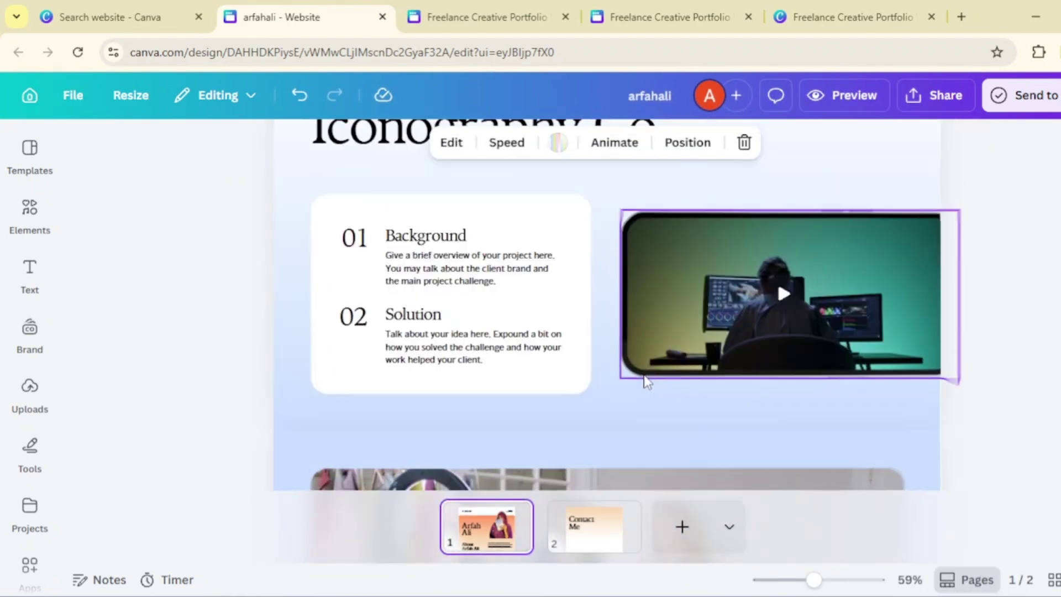
pyautogui.moveTo(597, 398); pyautogui.dragTo(303, 202)
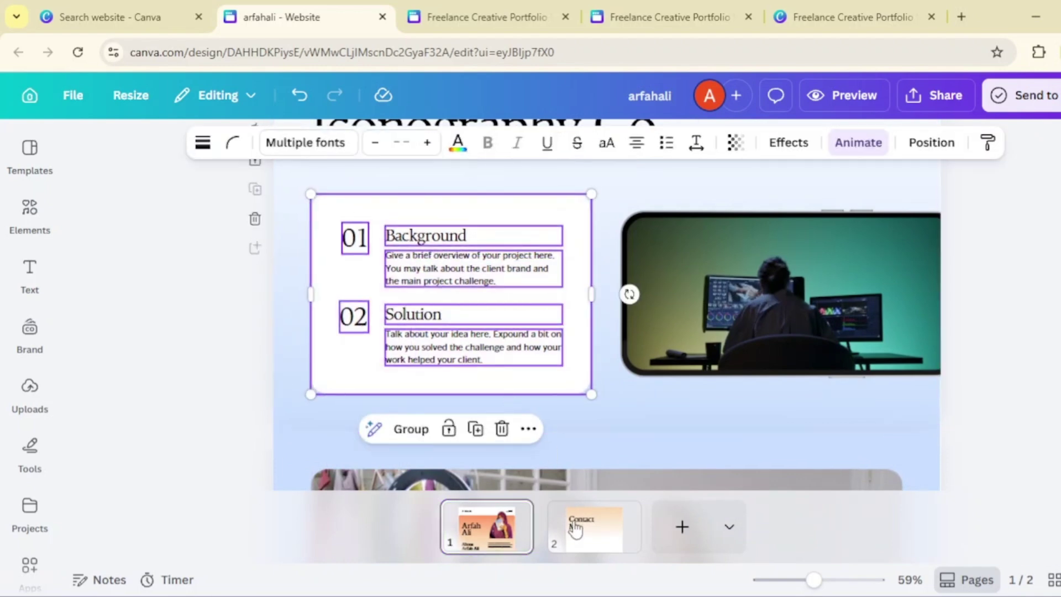
pyautogui.click(605, 526)
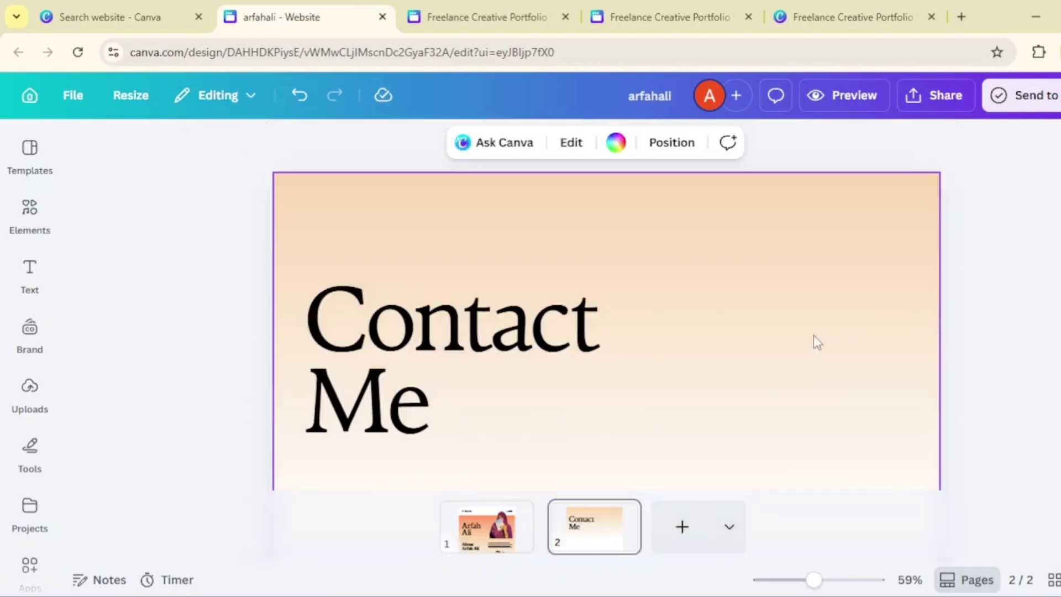
pyautogui.hotkey('ctrl', 'v')
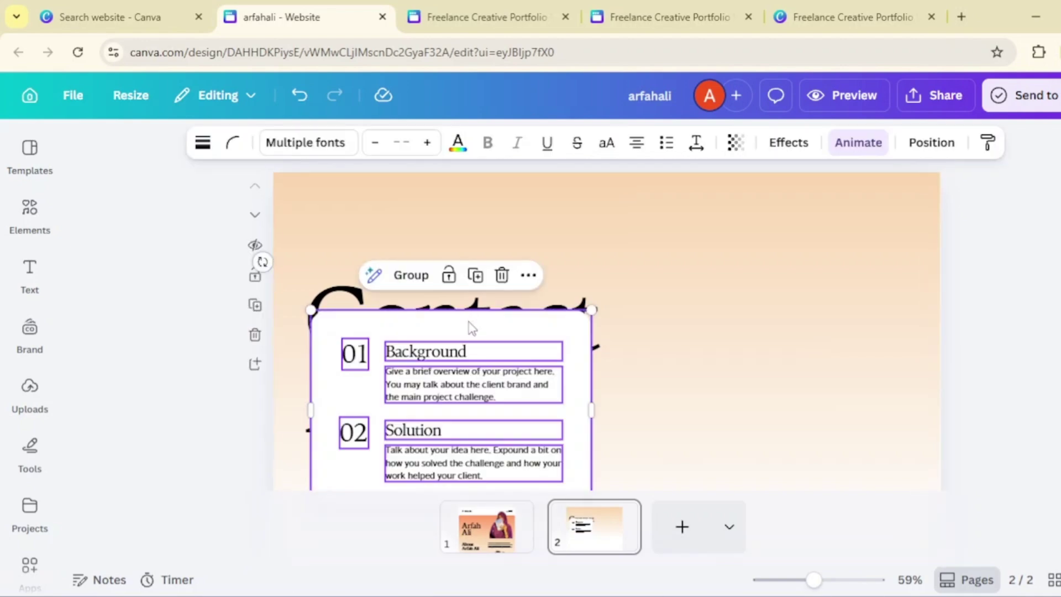
# - Move the pasted card beside Contact Me and retitle its first heading 'Email'
pyautogui.moveTo(471, 328); pyautogui.dragTo(787, 283)
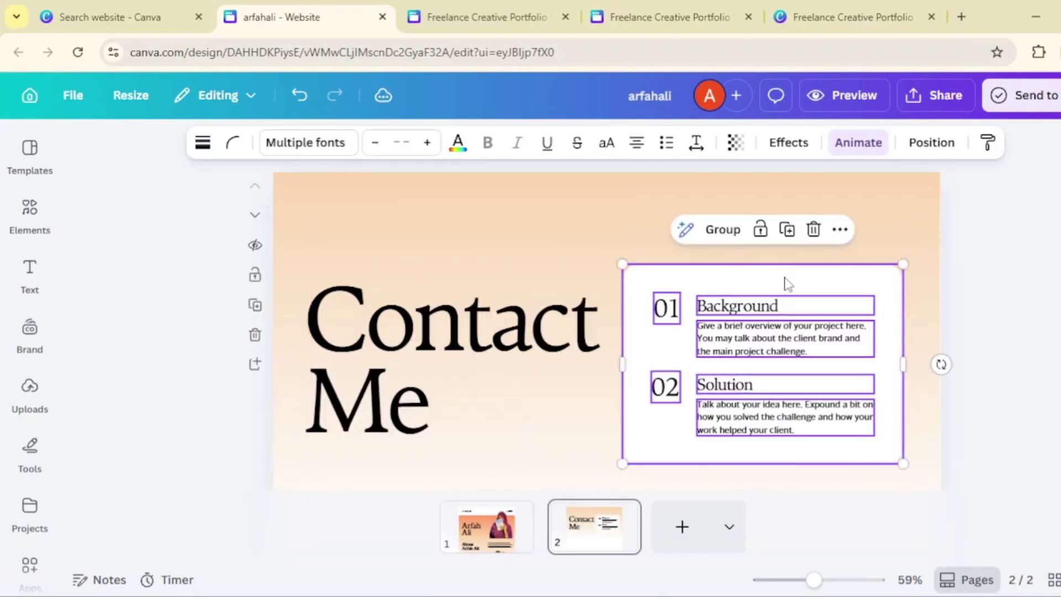
pyautogui.doubleClick(746, 306)
pyautogui.write('Email')
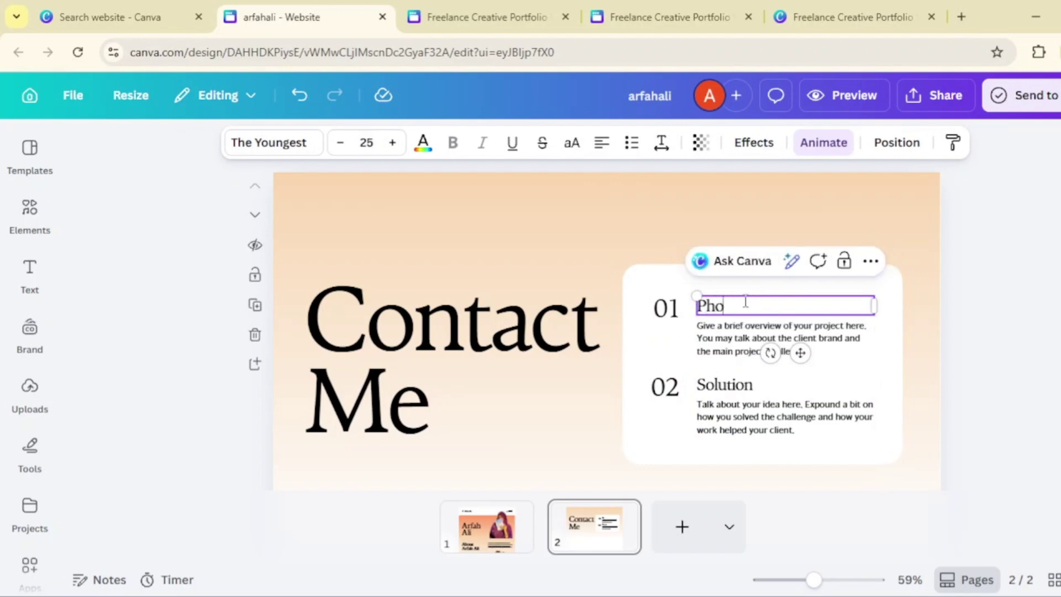
pyautogui.tripleClick(725, 343)
pyautogui.press('BackSpace')
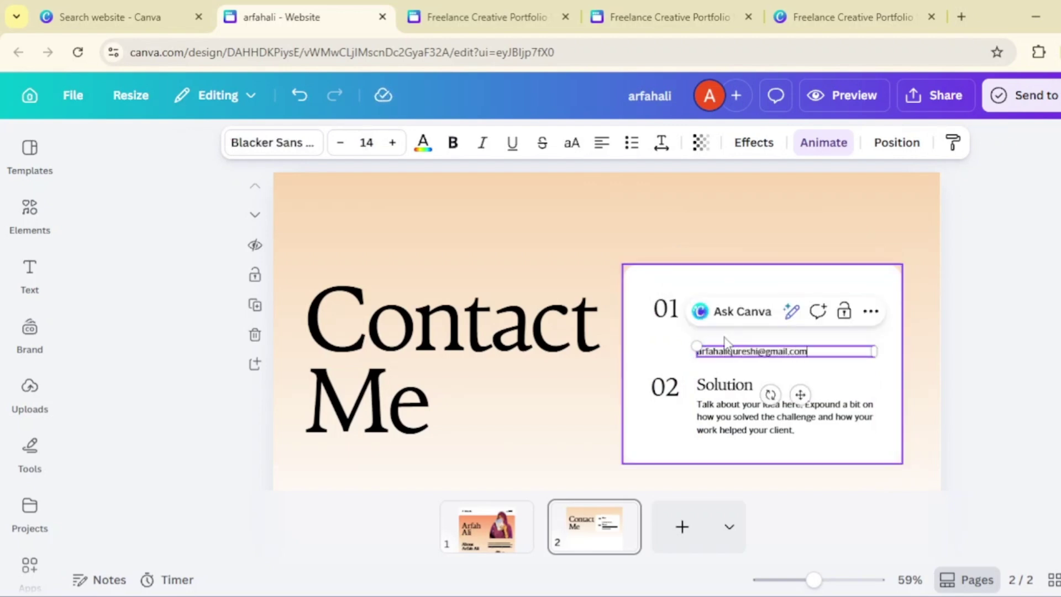
# - Replace the Solution text with the phone number and retitle that heading 'Phone Number'
pyautogui.doubleClick(734, 420)
pyautogui.tripleClick(735, 420)
pyautogui.write('02')
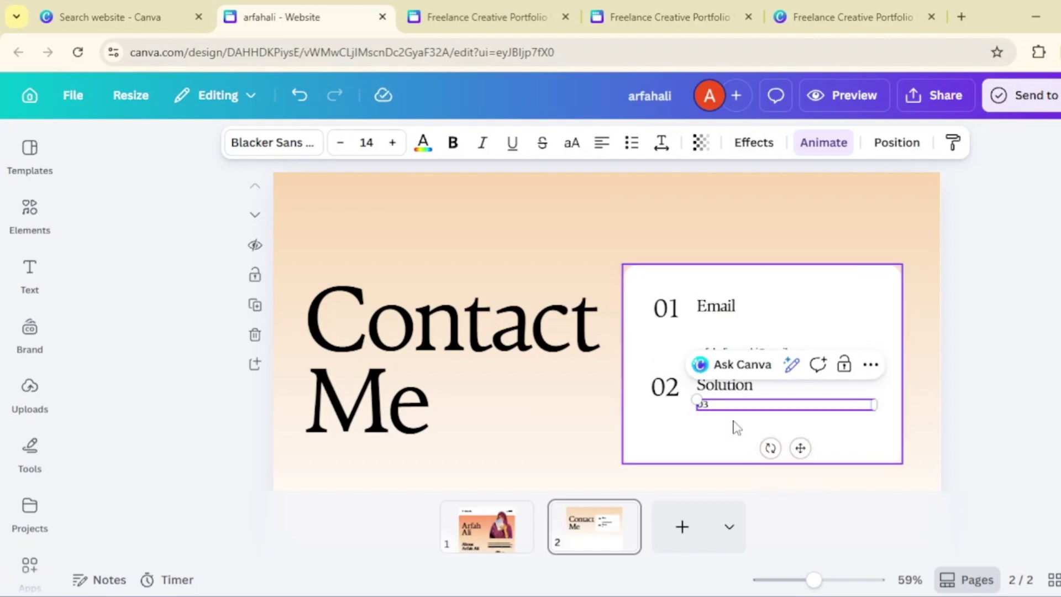
pyautogui.doubleClick(721, 384)
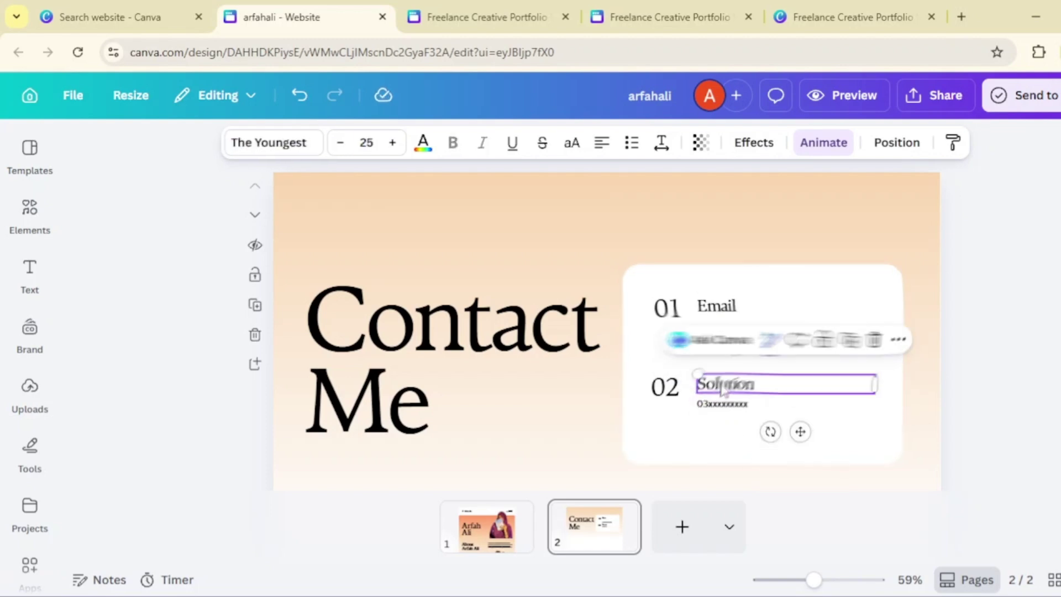
pyautogui.write('Phone Number')
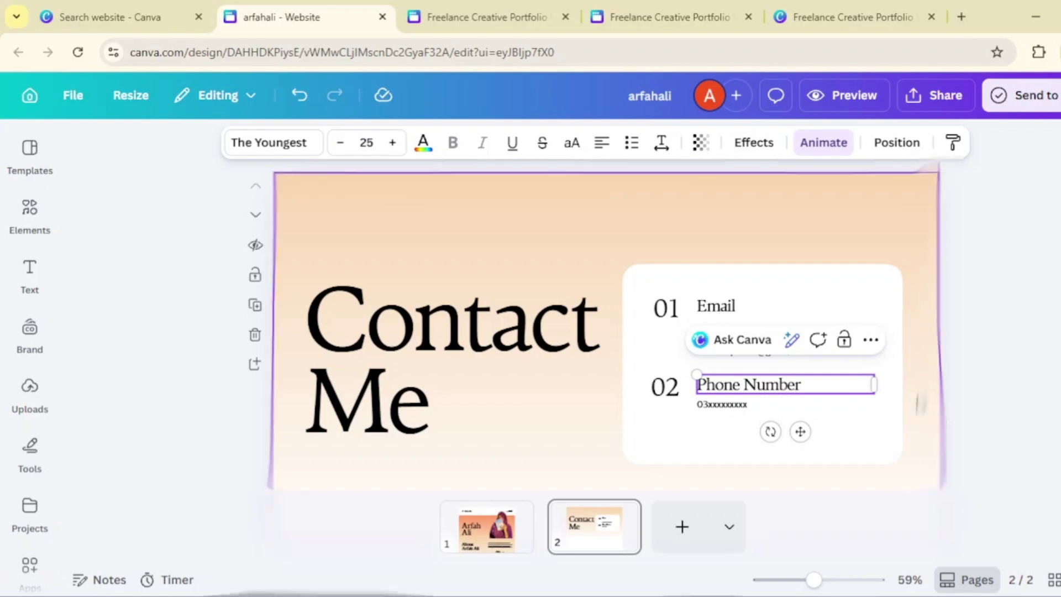
pyautogui.click(949, 419)
pyautogui.scroll(-2, 949, 420)
pyautogui.scroll(1, 949, 420)
pyautogui.moveTo(1004, 449); pyautogui.dragTo(243, 166)
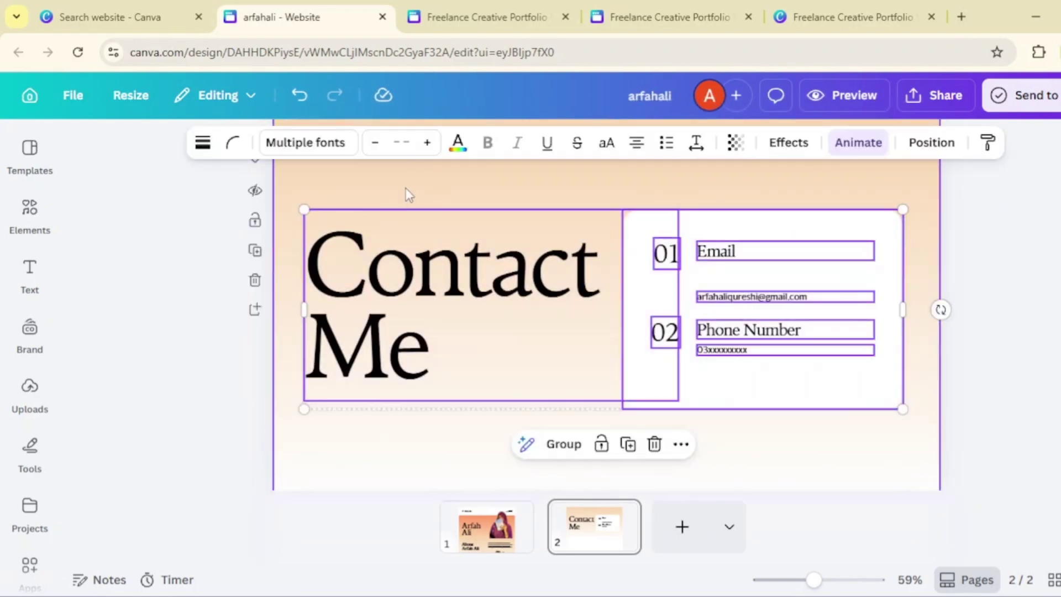
# - Glance at the home page, then return to the Contact Me page's blank lower section
pyautogui.click(406, 188)
pyautogui.scroll(-5, 422, 267)
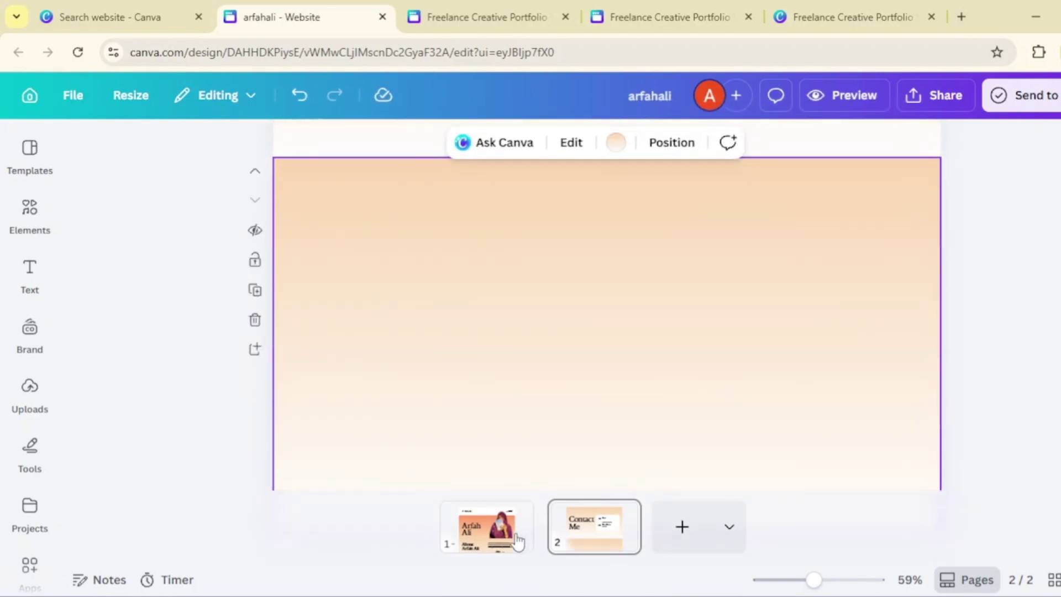
pyautogui.click(486, 528)
pyautogui.scroll(-5, 571, 359)
pyautogui.scroll(-3, 606, 303)
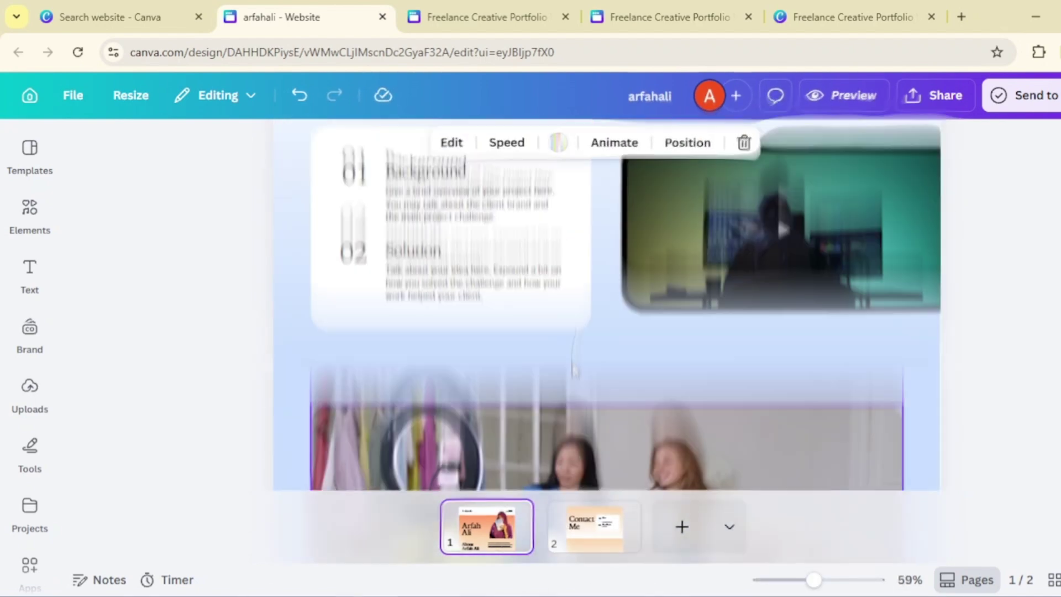
pyautogui.click(613, 544)
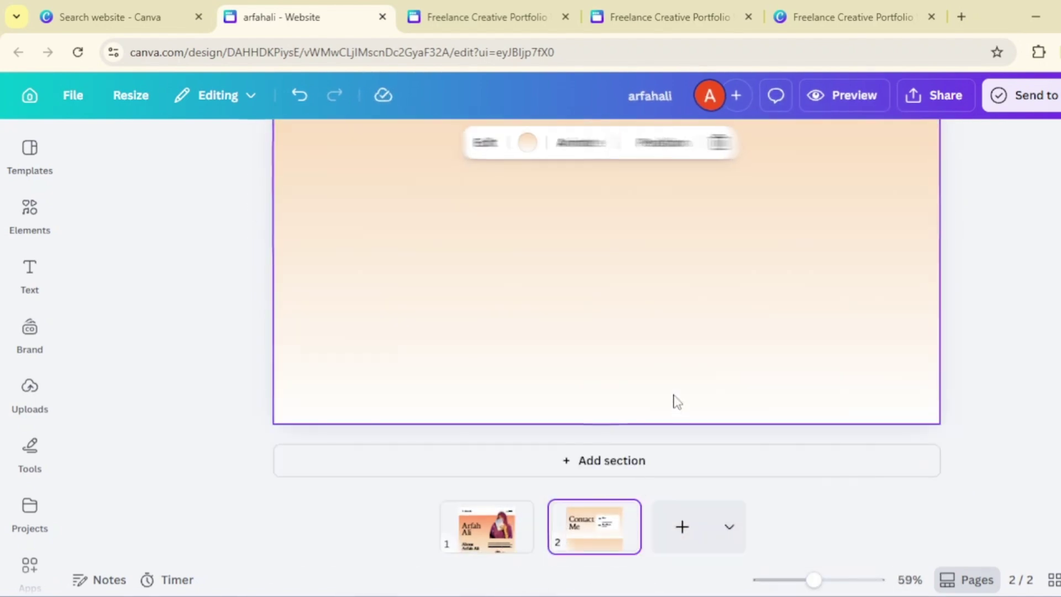
pyautogui.scroll(3, 674, 400)
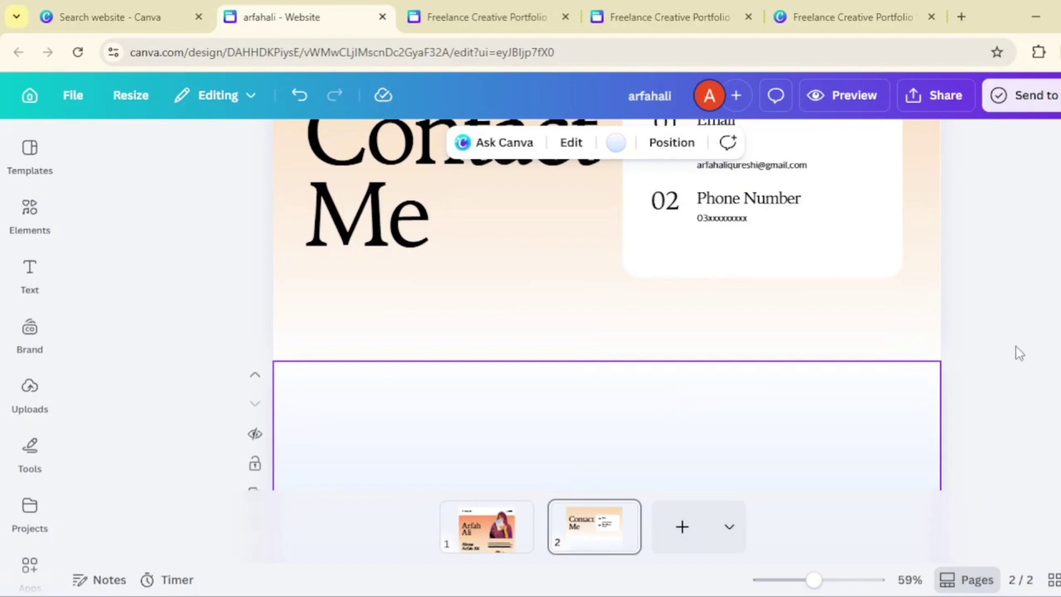
pyautogui.scroll(-3, 1016, 352)
# - Add a straight line from an elements search for 'line', stretch it across, and move it down
pyautogui.click(30, 276)
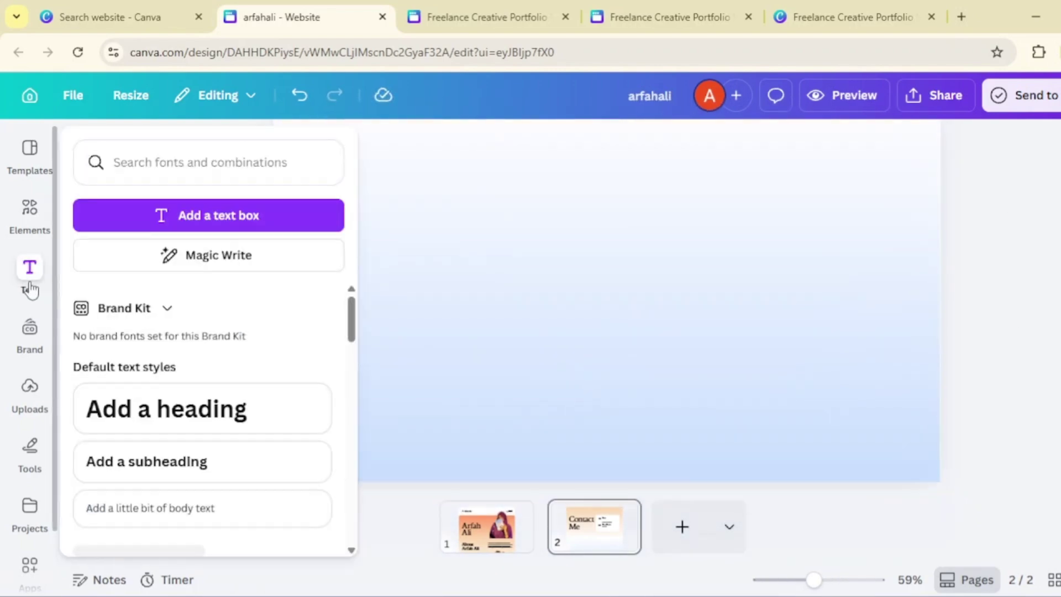
pyautogui.click(30, 210)
pyautogui.click(30, 389)
pyautogui.click(34, 228)
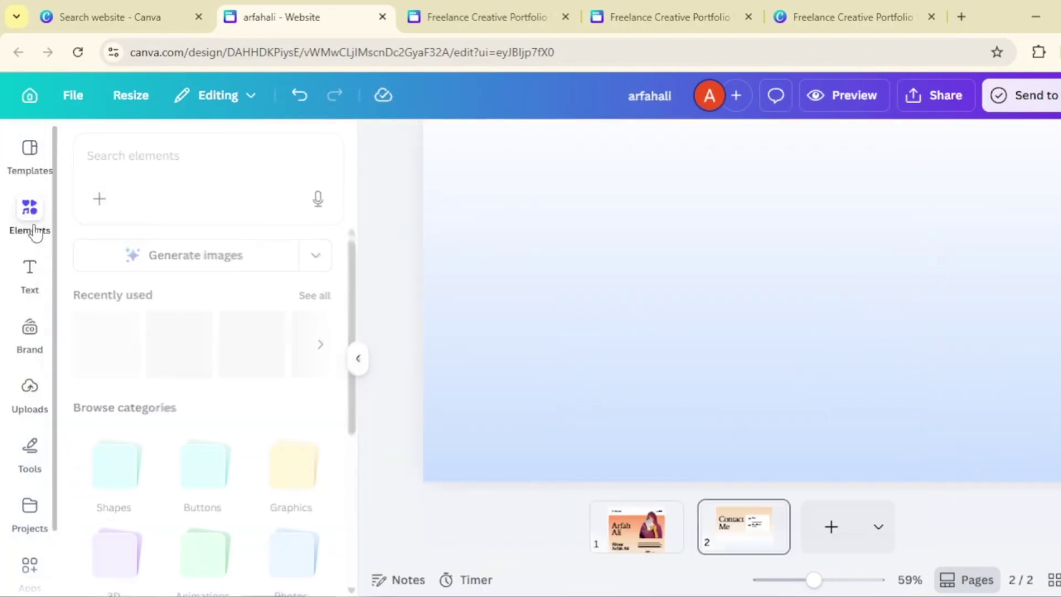
pyautogui.click(166, 142)
pyautogui.write('line')
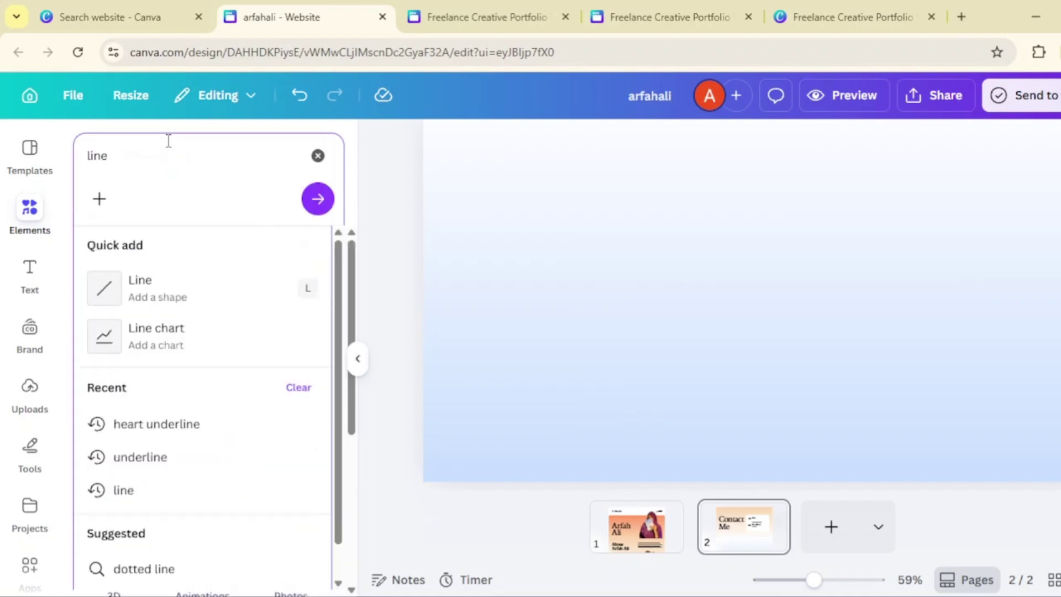
pyautogui.click(111, 298)
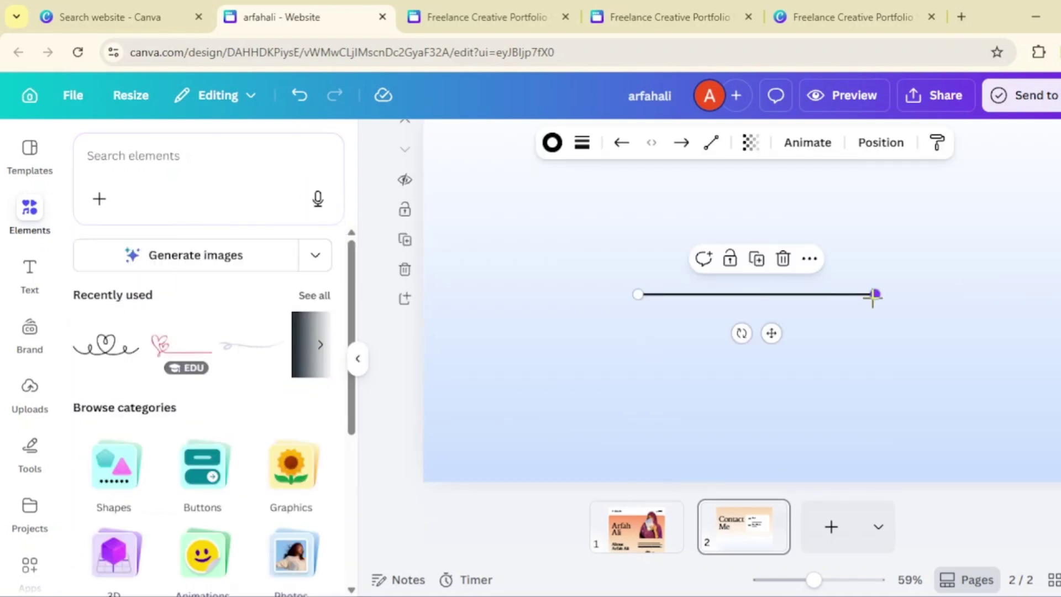
pyautogui.moveTo(873, 294); pyautogui.dragTo(1051, 294)
pyautogui.moveTo(636, 294); pyautogui.dragTo(471, 293)
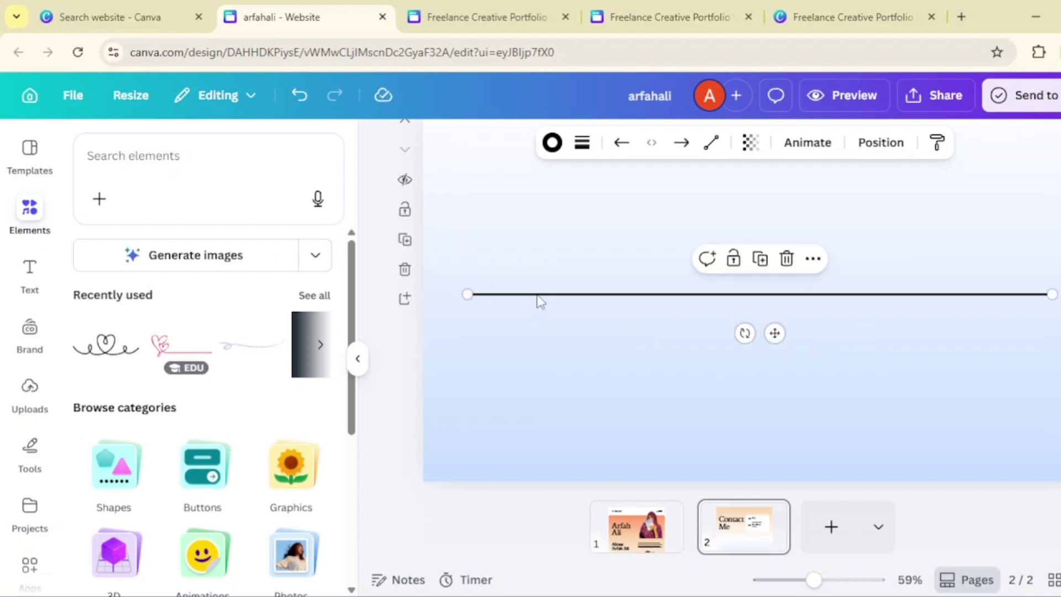
pyautogui.moveTo(782, 340); pyautogui.dragTo(772, 459)
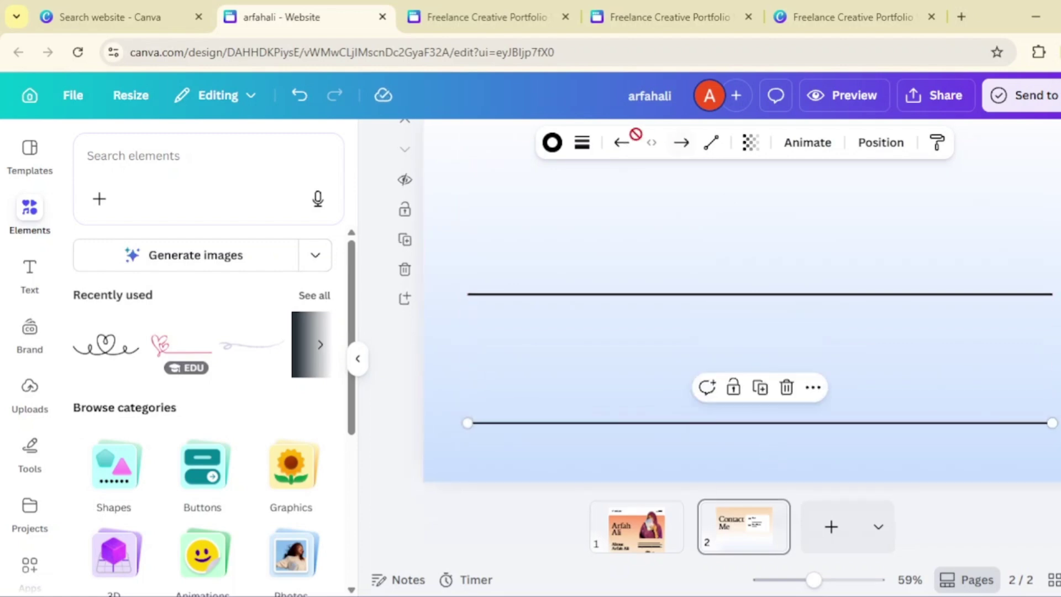
# - Make the bottom line grey with stroke weight 1
pyautogui.click(552, 142)
pyautogui.scroll(-3, 227, 278)
pyautogui.click(241, 329)
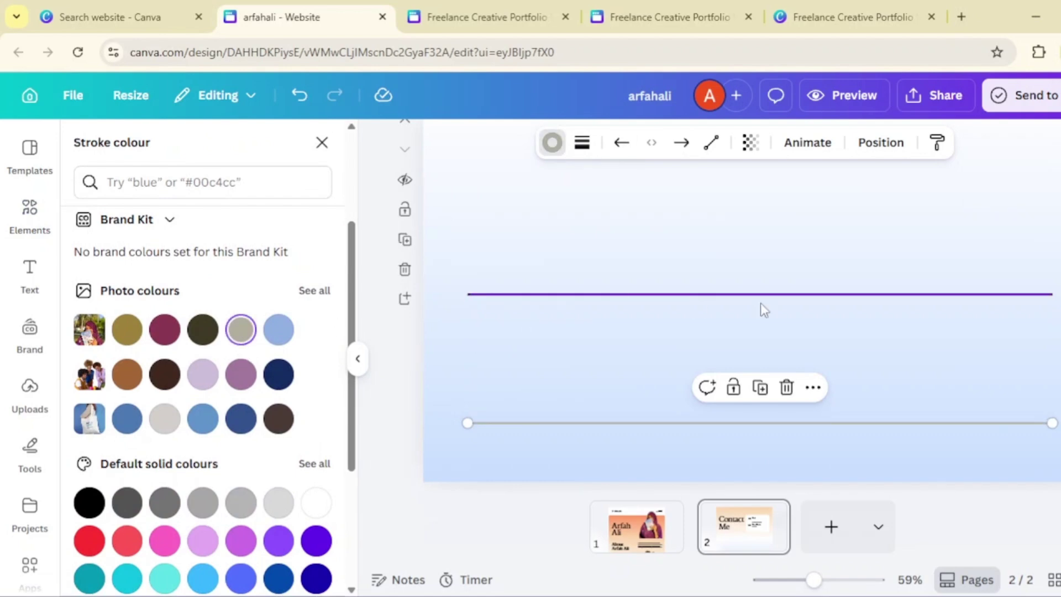
pyautogui.click(582, 143)
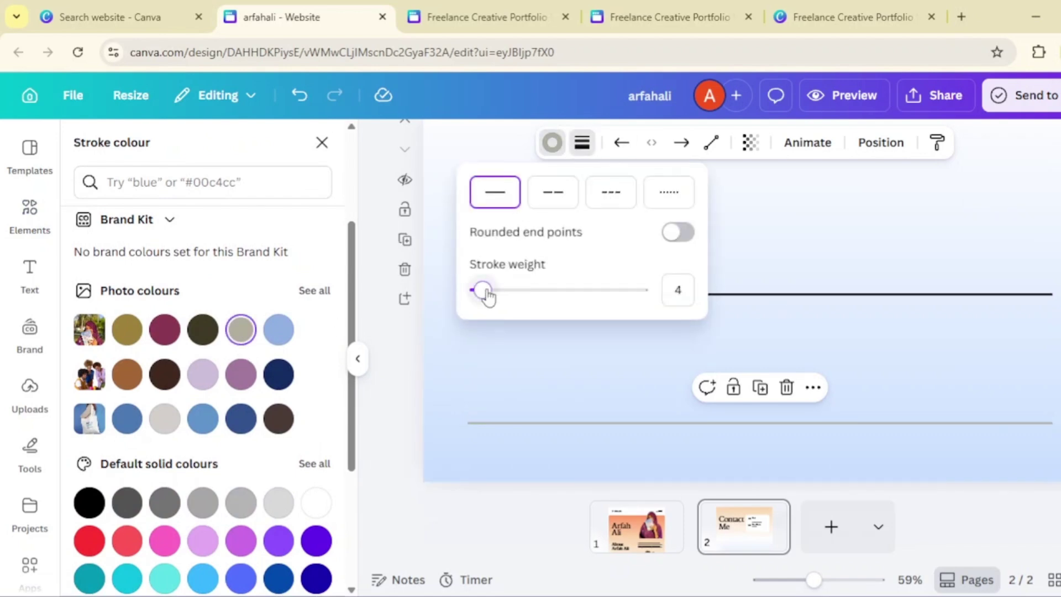
pyautogui.moveTo(485, 290); pyautogui.dragTo(474, 290)
# - Move the upper line near the page top and make it grey with stroke weight 1
pyautogui.click(817, 299)
pyautogui.scroll(1, 817, 301)
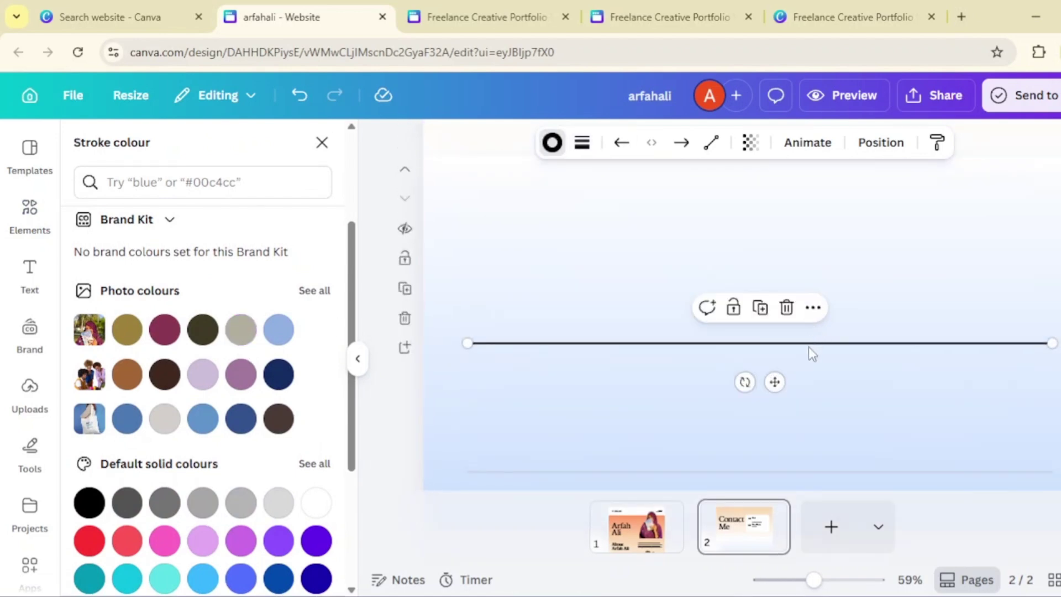
pyautogui.moveTo(774, 381); pyautogui.dragTo(768, 228)
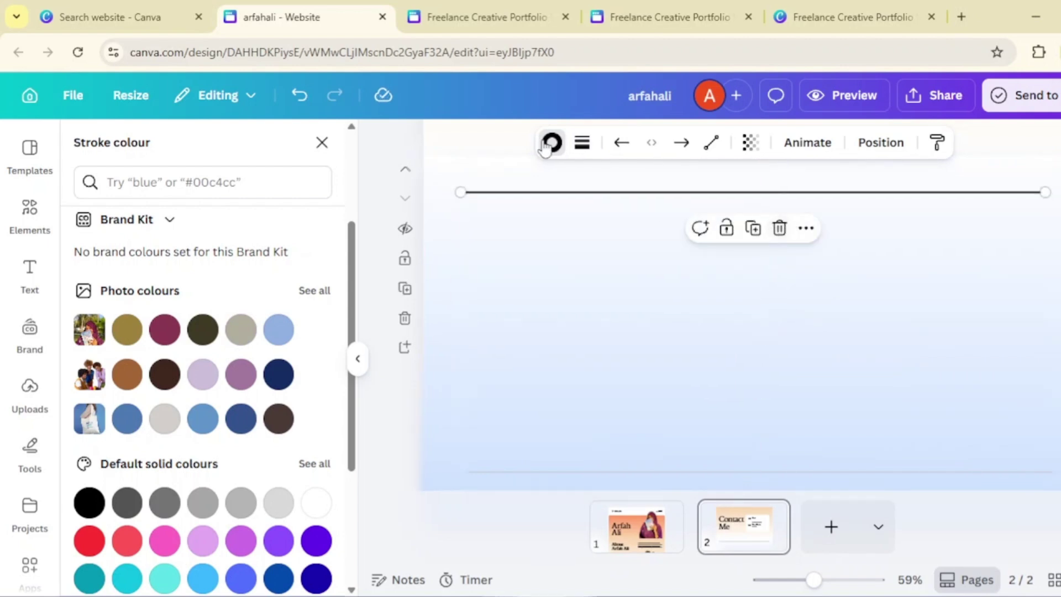
pyautogui.click(241, 329)
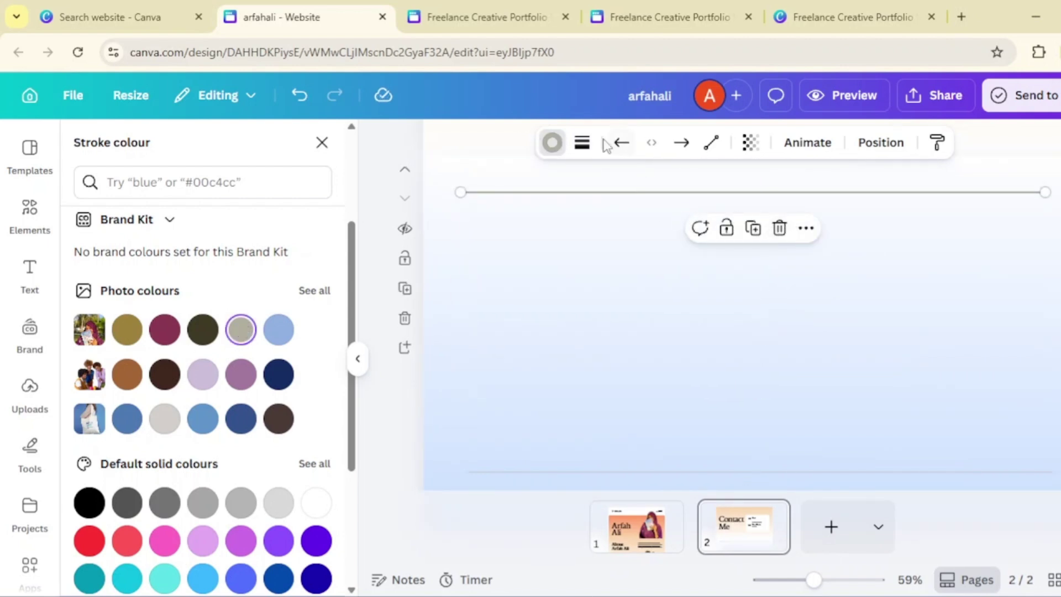
pyautogui.click(582, 143)
pyautogui.moveTo(486, 291); pyautogui.dragTo(476, 291)
# - Copy page 1's Website Development box and paste it at the upper left of page 2
pyautogui.click(885, 363)
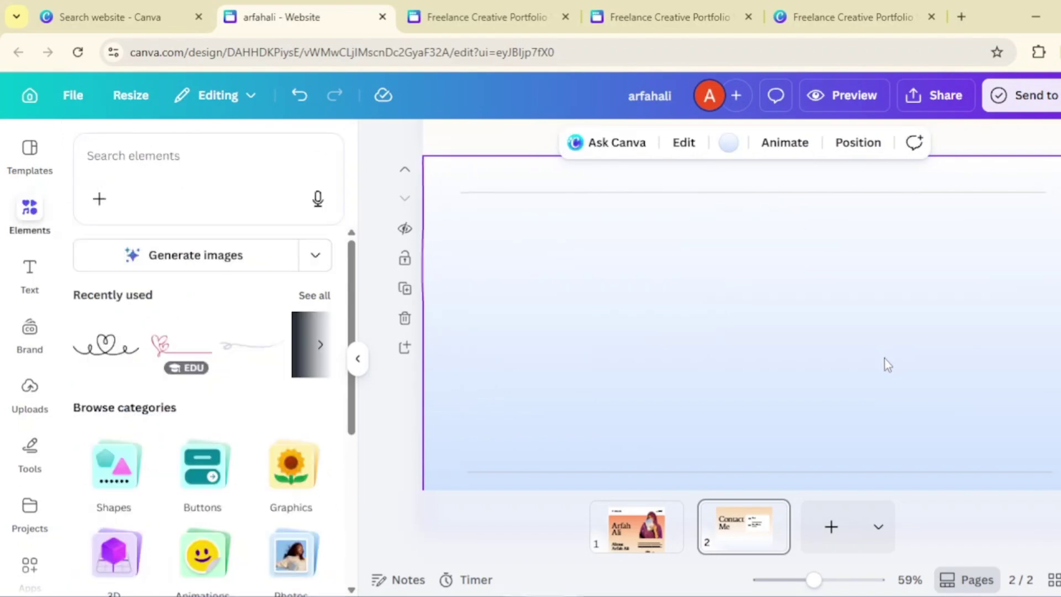
pyautogui.scroll(-1, 886, 365)
pyautogui.click(643, 522)
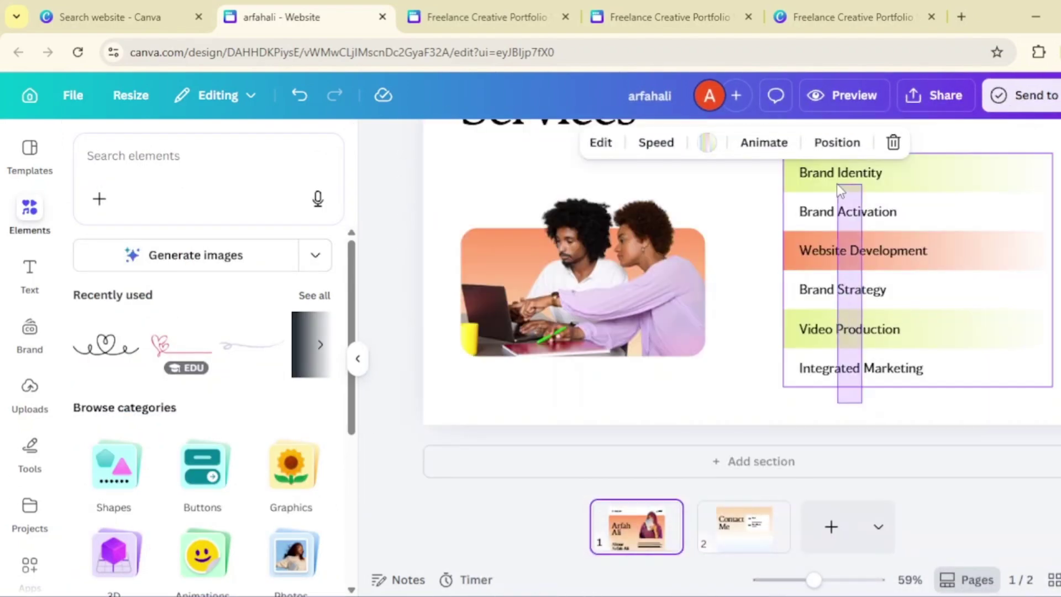
pyautogui.click(768, 183)
pyautogui.doubleClick(923, 251)
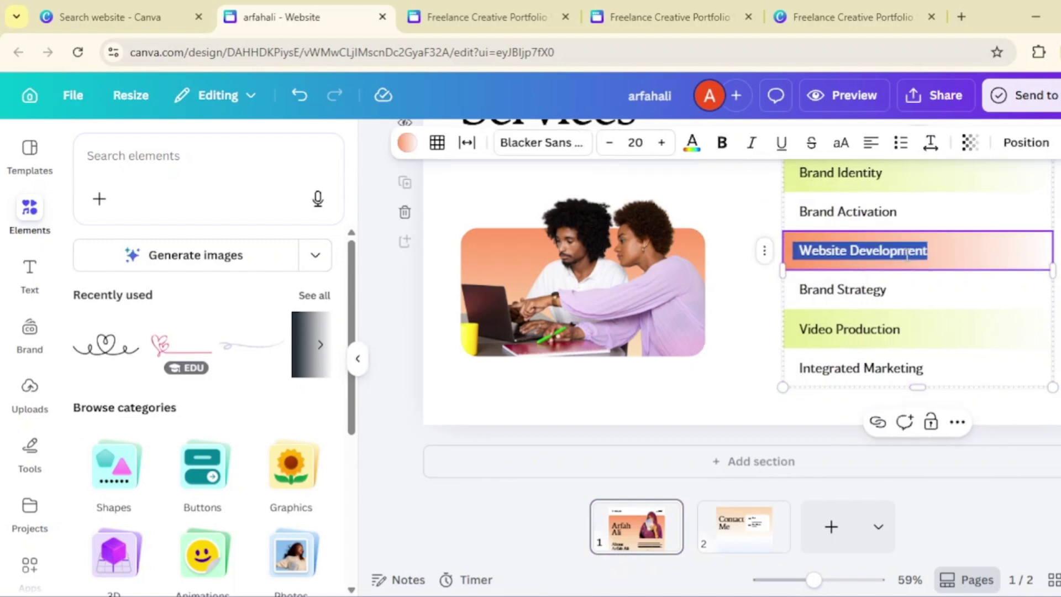
pyautogui.click(1004, 256)
pyautogui.click(707, 282)
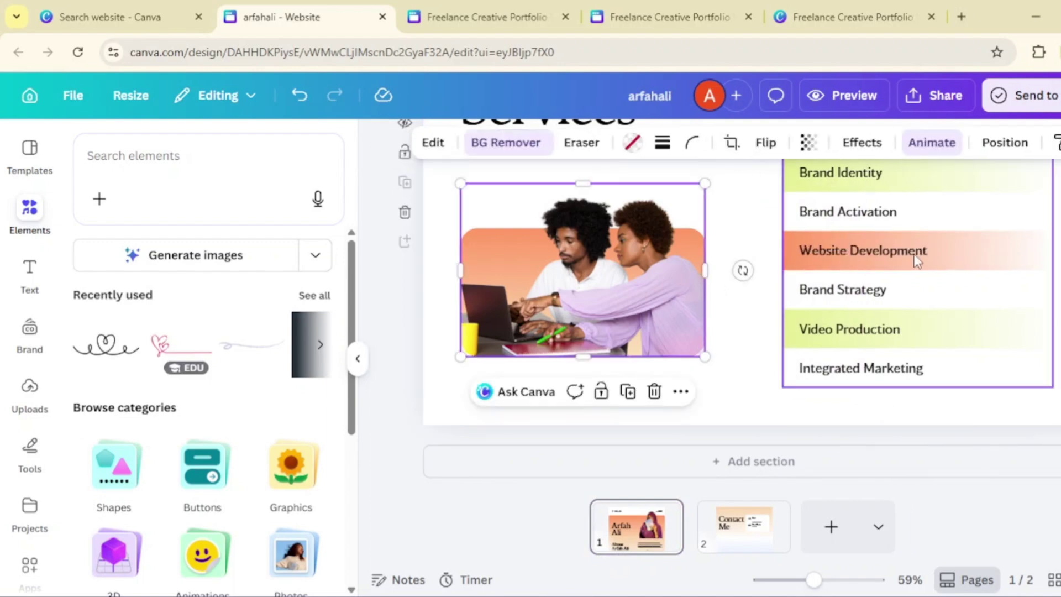
pyautogui.click(917, 257)
pyautogui.hotkey('ctrl', 'v')
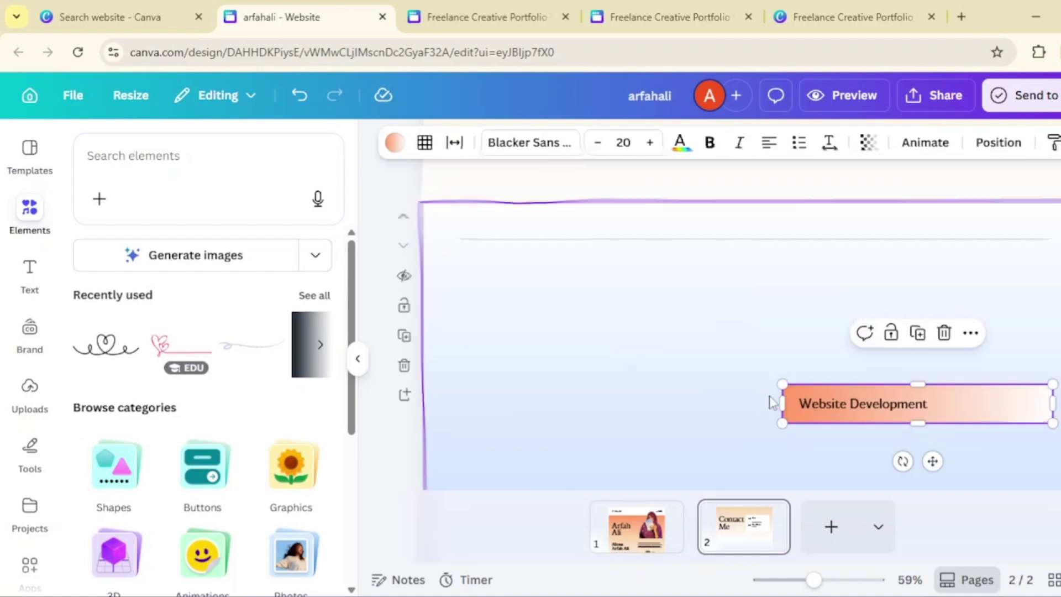
pyautogui.moveTo(820, 413); pyautogui.dragTo(505, 302)
# - Relabel the pasted box 'About Us' and place a copy below it labelled 'Contact Us'
pyautogui.doubleClick(505, 302)
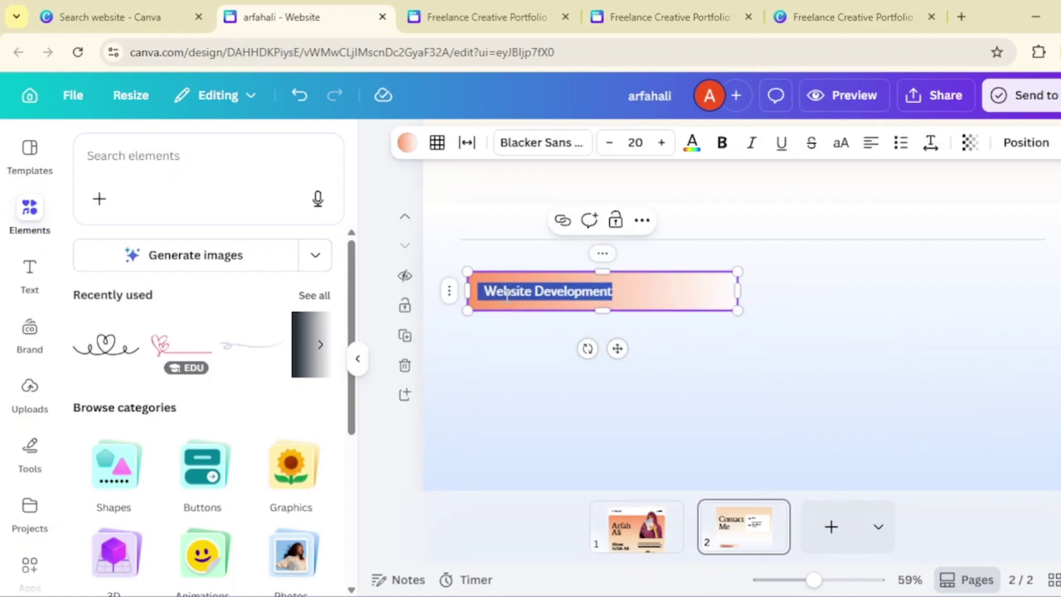
pyautogui.write('About Us')
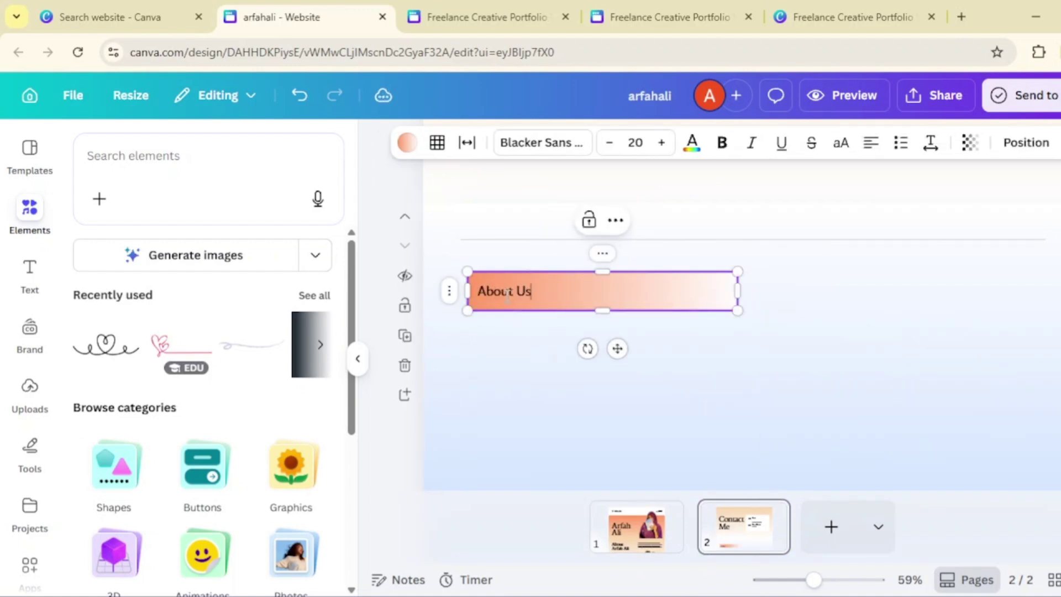
pyautogui.click(694, 315)
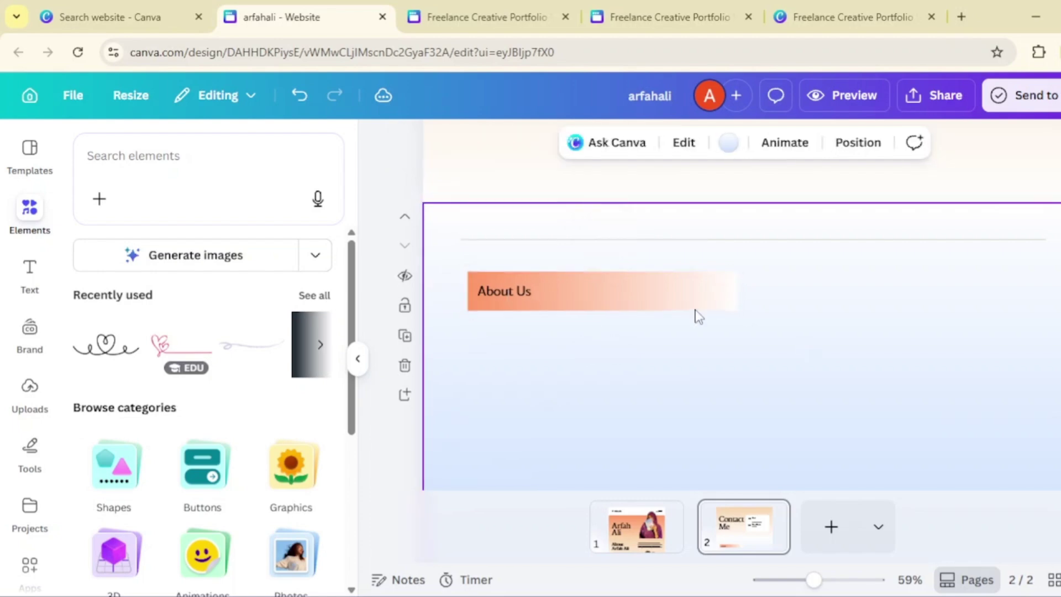
pyautogui.click(634, 296)
pyautogui.moveTo(620, 340); pyautogui.dragTo(609, 390)
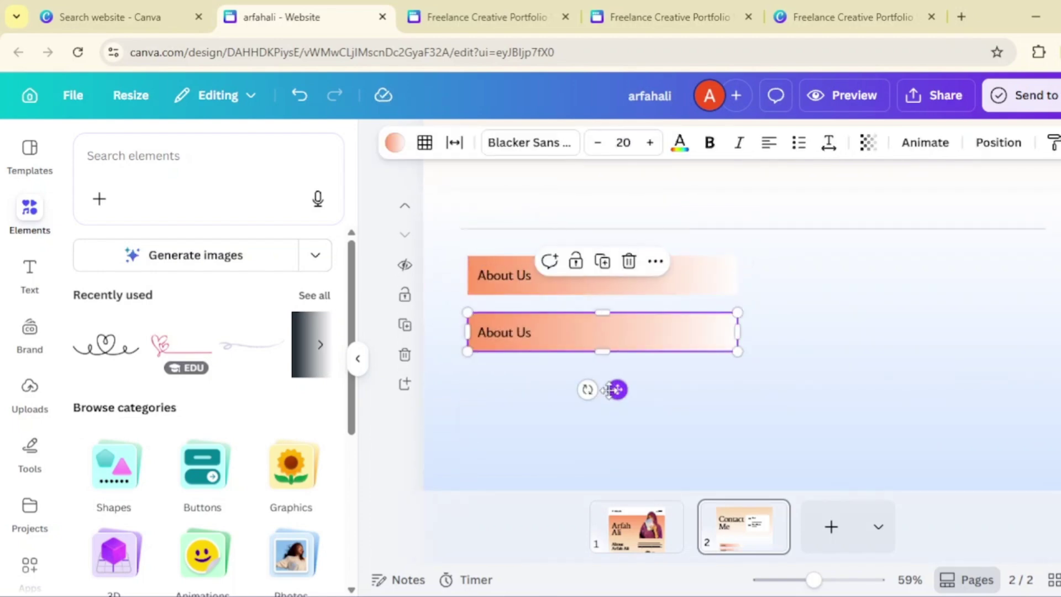
pyautogui.click(506, 328)
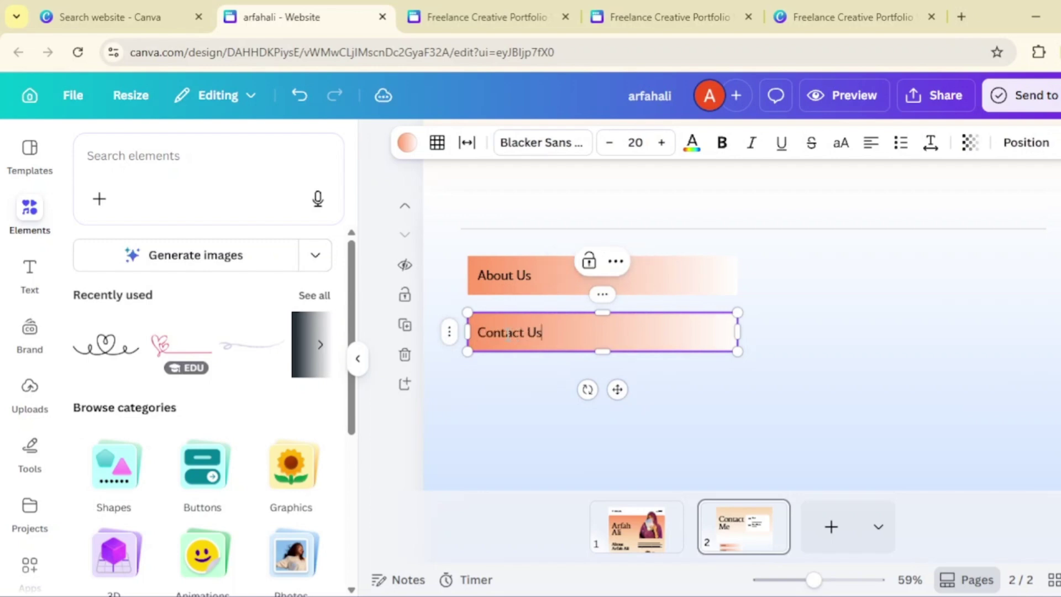
pyautogui.click(634, 403)
# - Add a third copy labelled 'Projects' and rename the top box 'Home'
pyautogui.hotkey('ctrl', 'v')
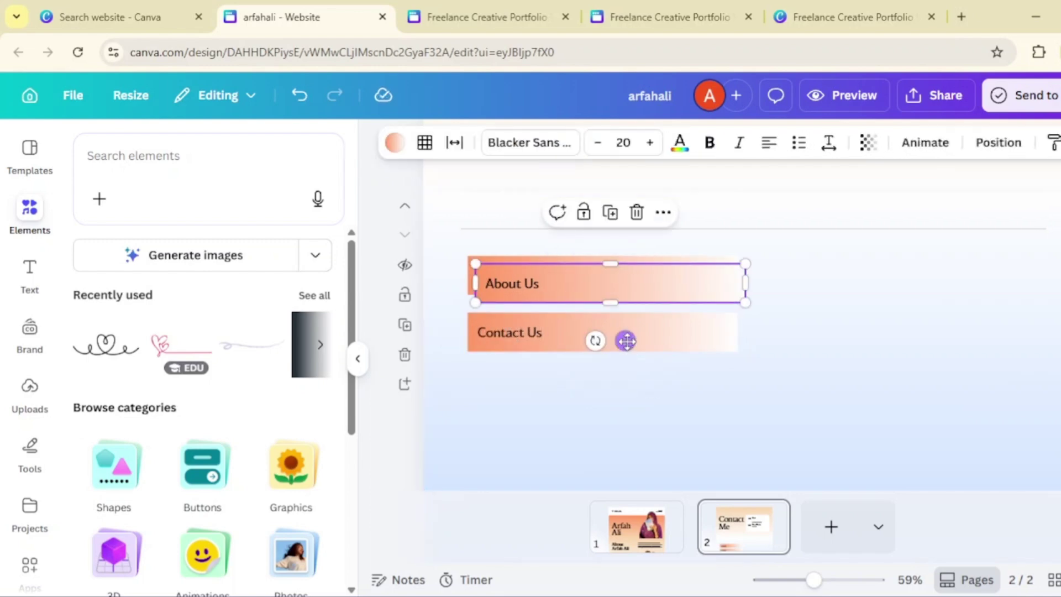
pyautogui.moveTo(626, 341); pyautogui.dragTo(623, 450)
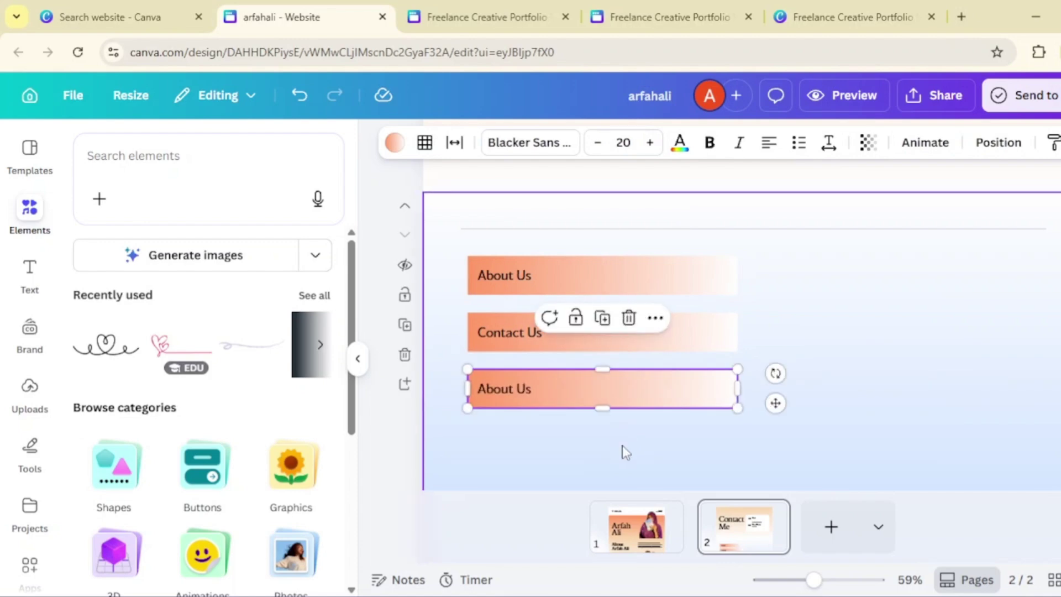
pyautogui.doubleClick(498, 394)
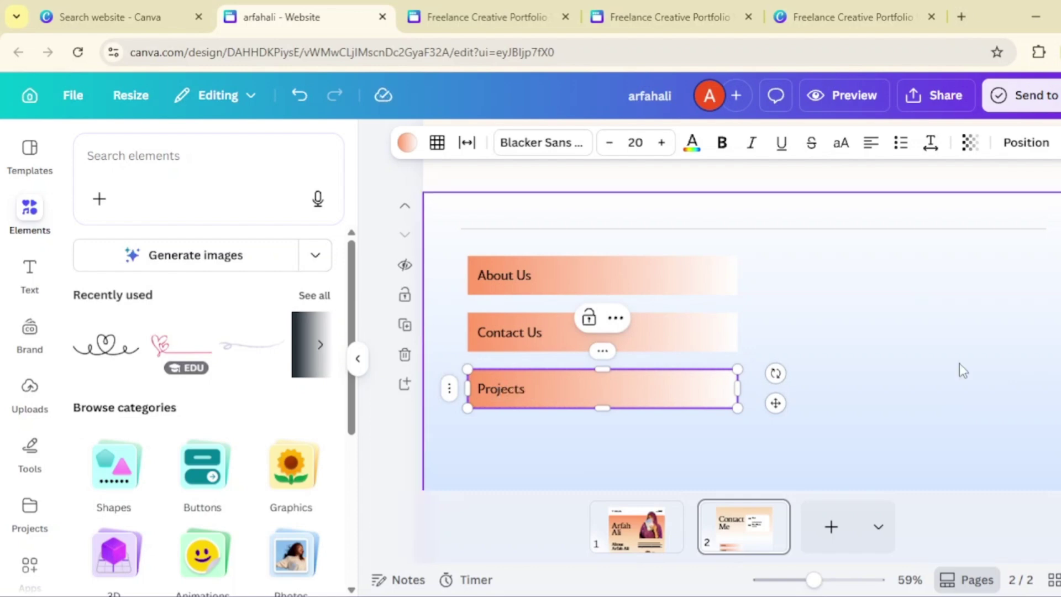
pyautogui.click(916, 394)
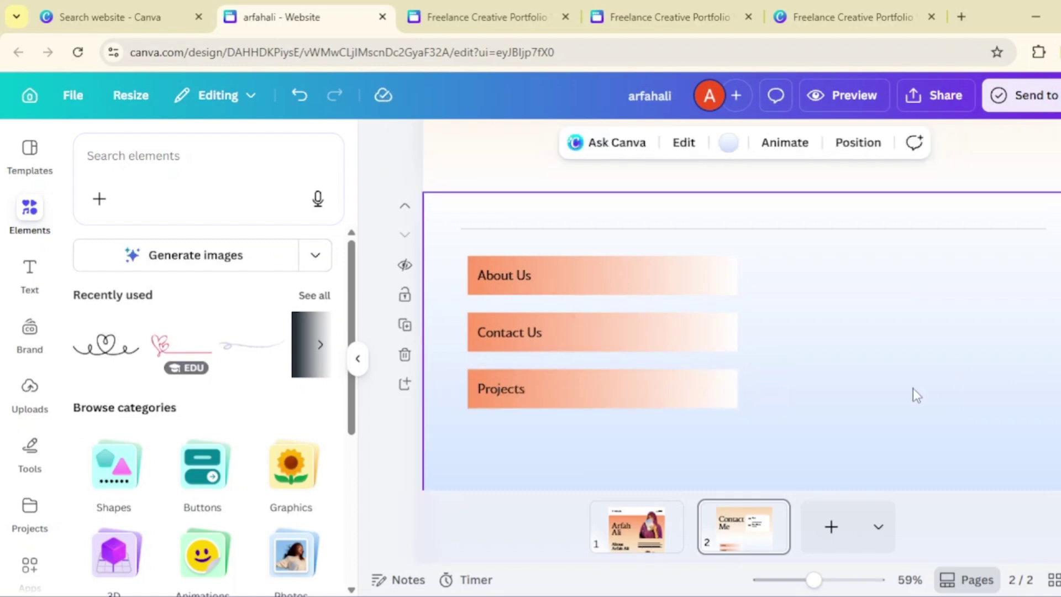
pyautogui.doubleClick(505, 281)
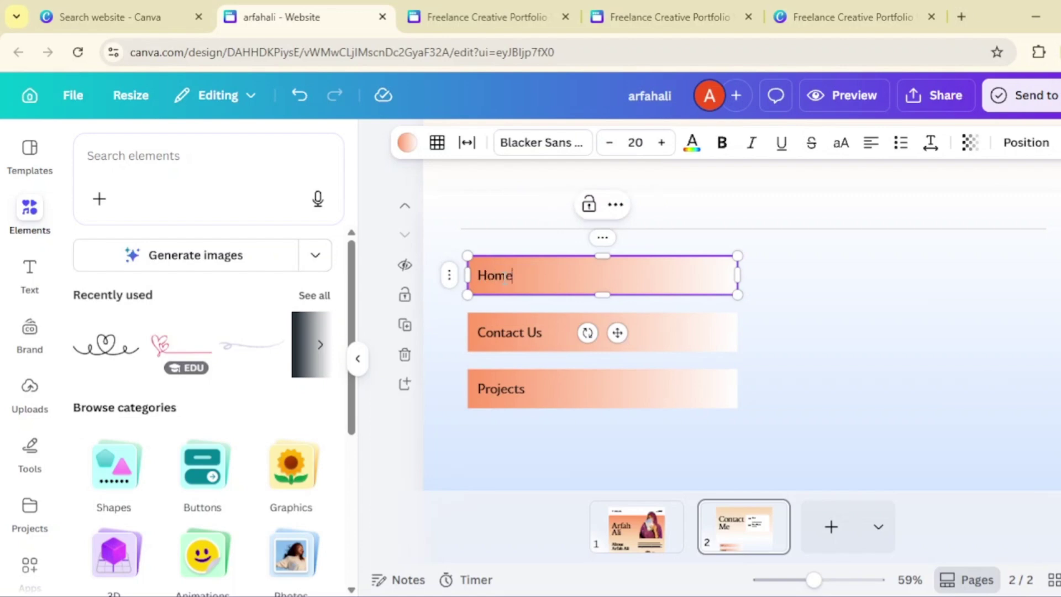
pyautogui.click(841, 334)
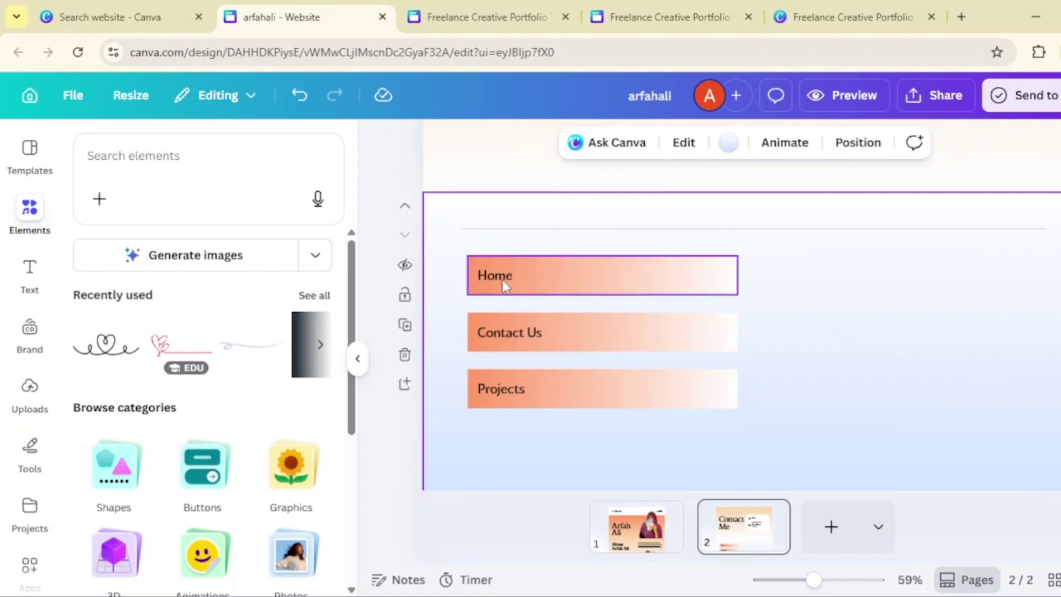
pyautogui.click(674, 519)
# - Rename page 1's title to 'Home'
pyautogui.click(670, 514)
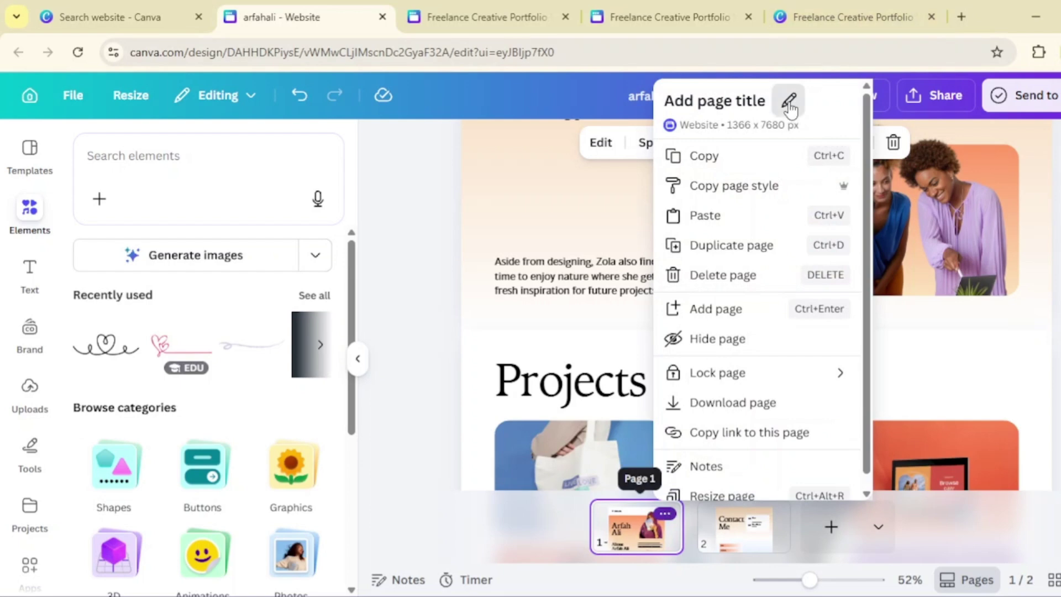
pyautogui.click(790, 100)
pyautogui.write('Home')
pyautogui.press('Return')
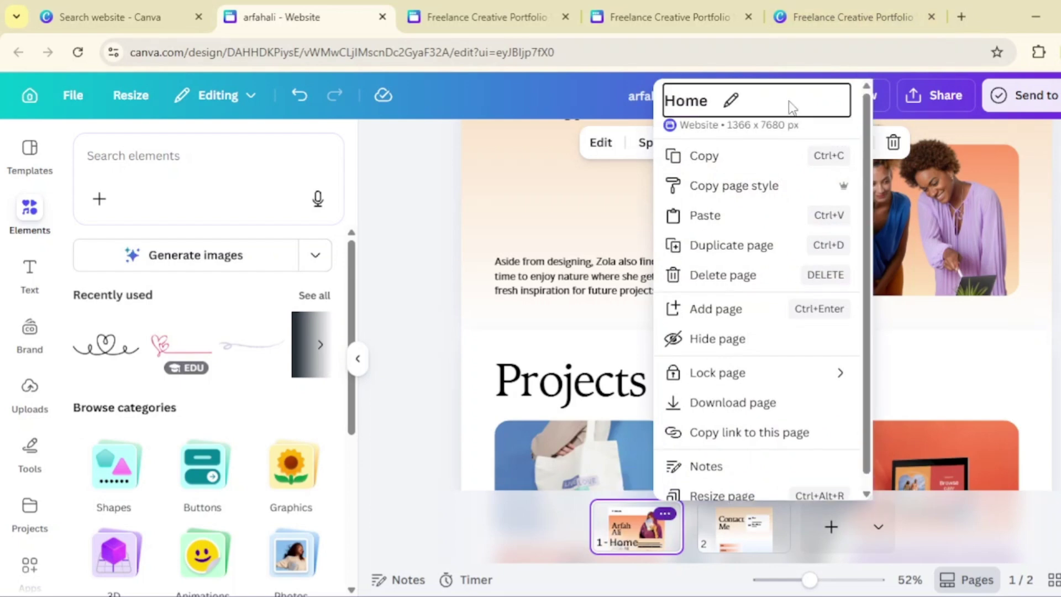
pyautogui.click(786, 553)
# - Link the Home box on page 2 to page '1 - Home'
pyautogui.click(753, 543)
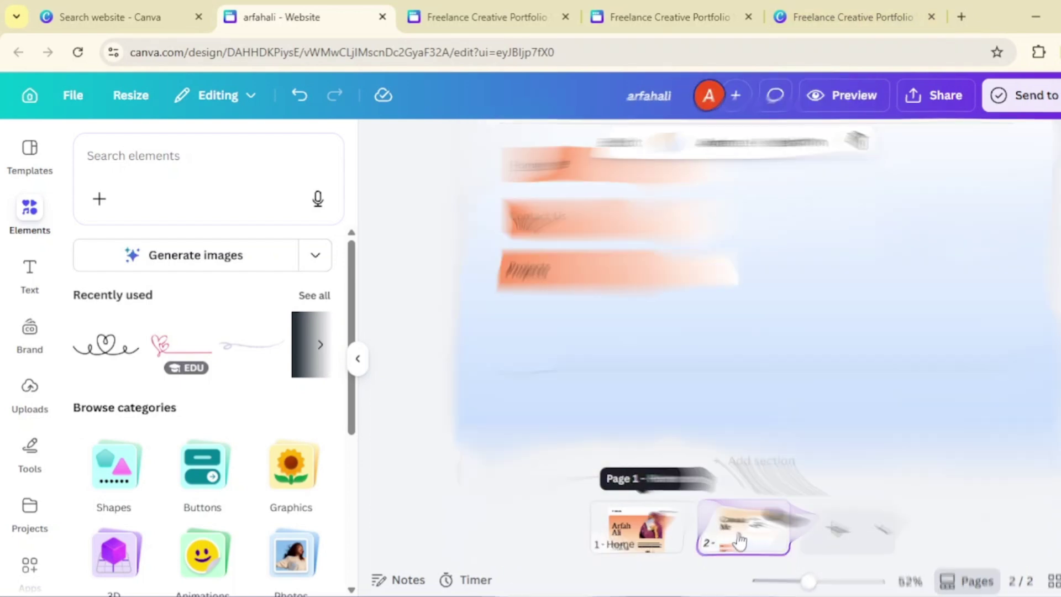
pyautogui.click(536, 265)
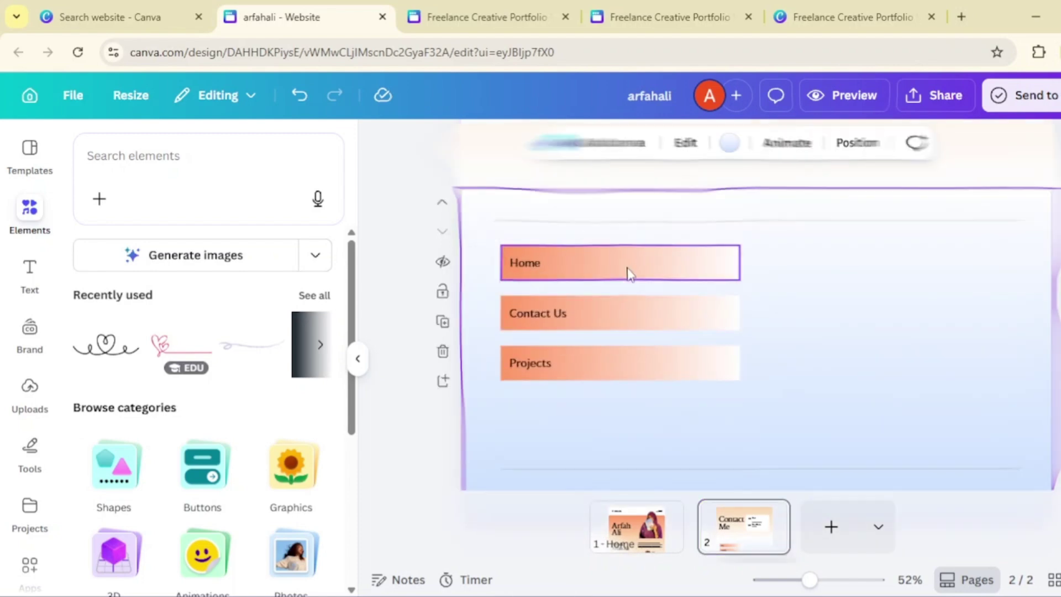
pyautogui.click(619, 264)
pyautogui.click(622, 230)
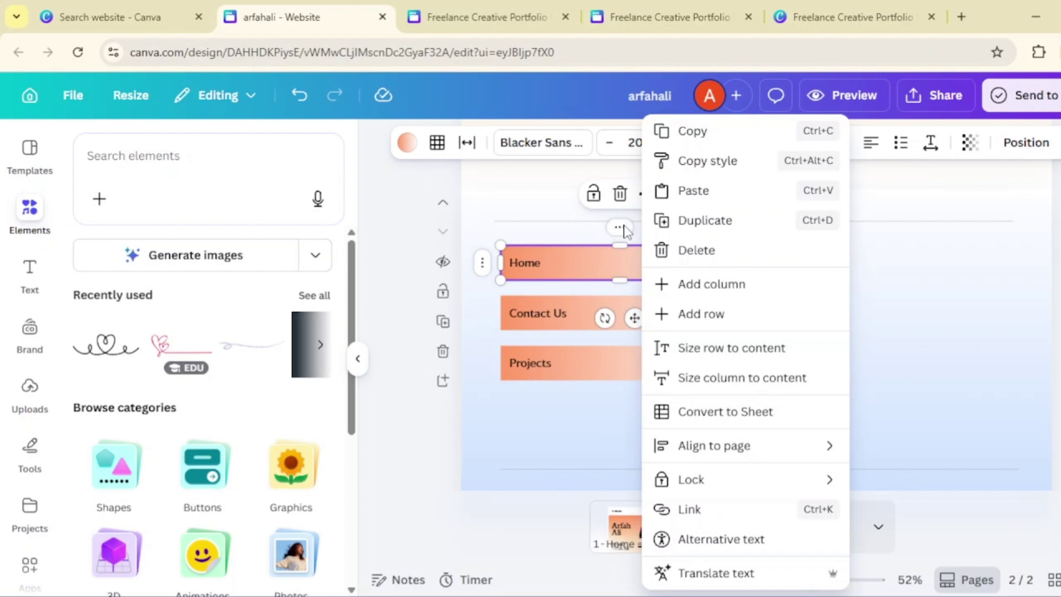
pyautogui.click(717, 510)
pyautogui.write('ho')
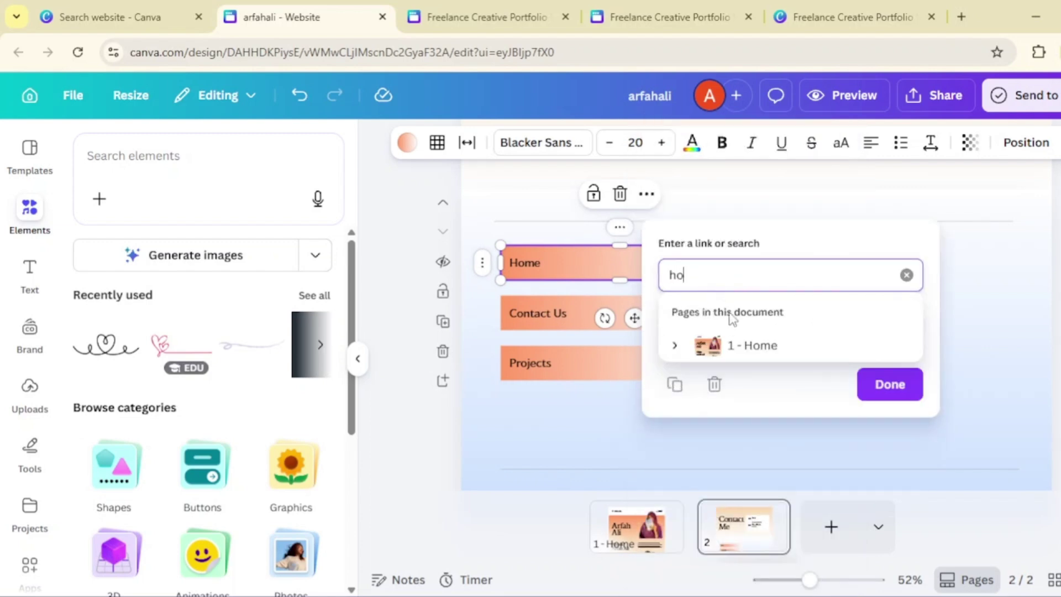
pyautogui.click(752, 344)
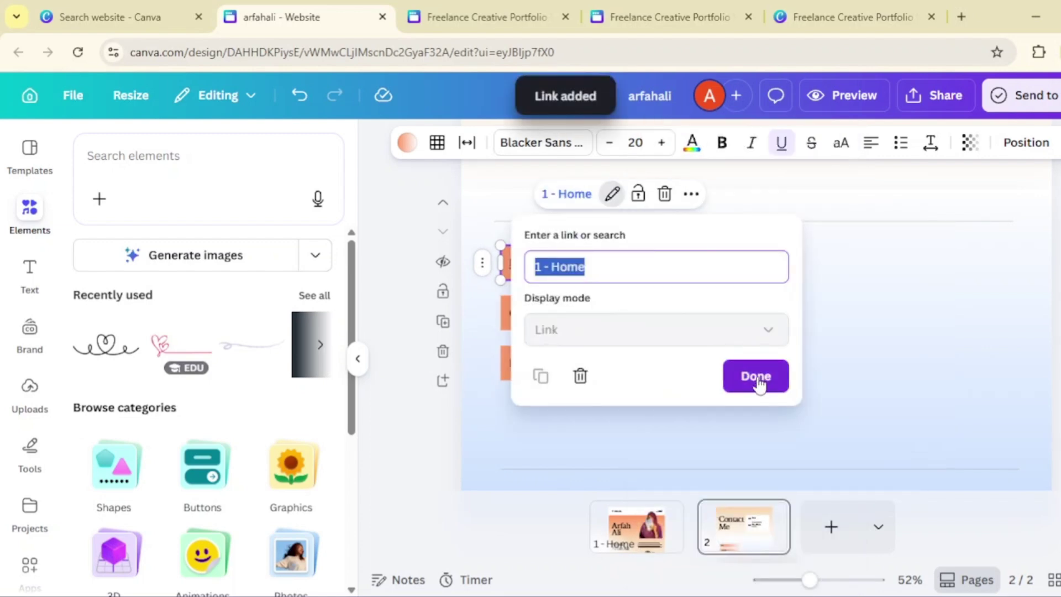
pyautogui.click(756, 381)
pyautogui.click(785, 337)
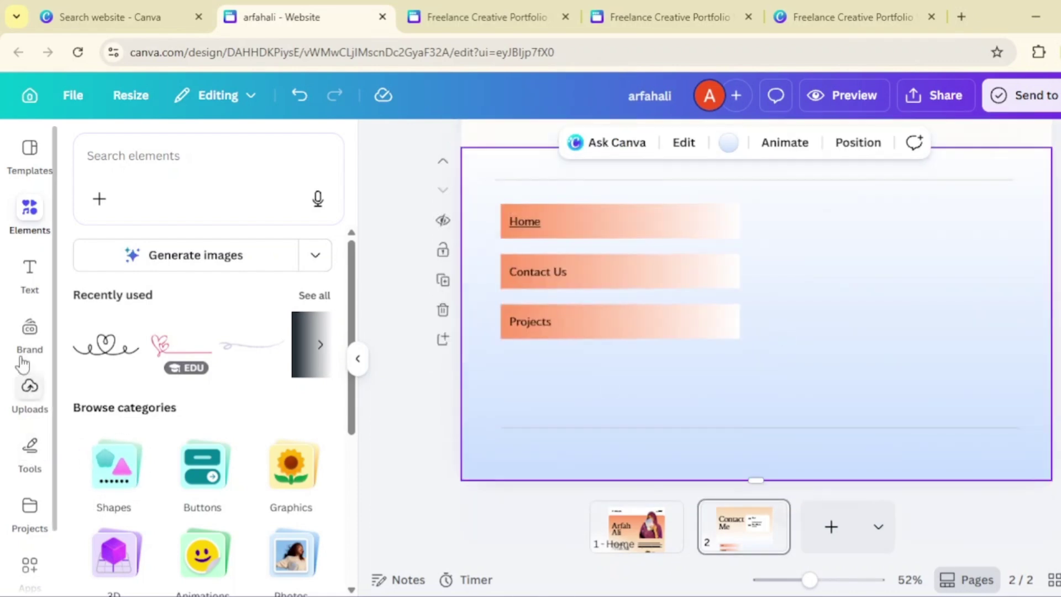
# - Add an Instagram icon, shrink it and place it above the bottom line
pyautogui.click(31, 224)
pyautogui.click(191, 157)
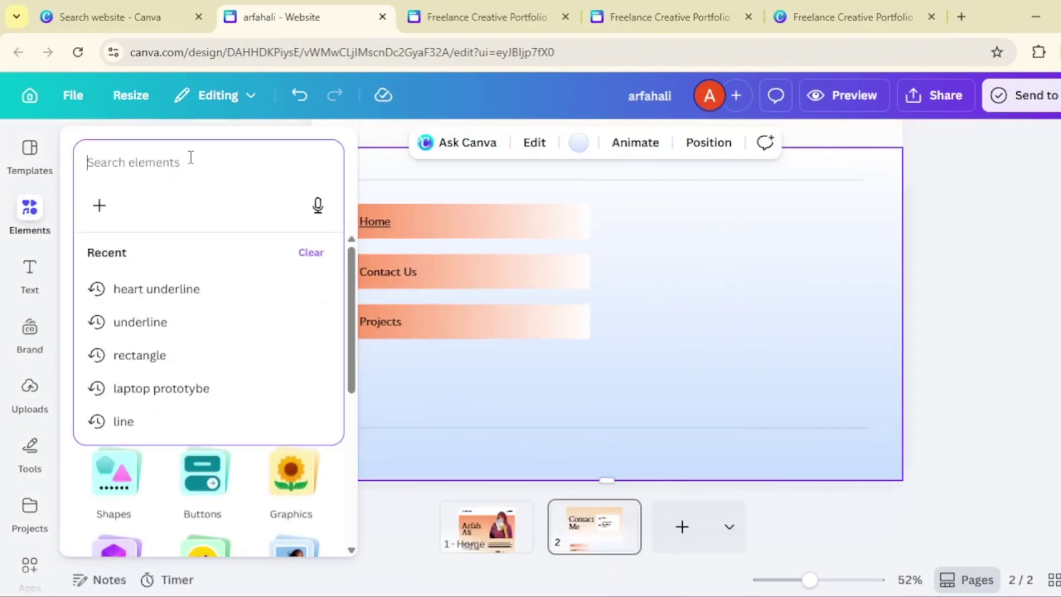
pyautogui.write('instagram')
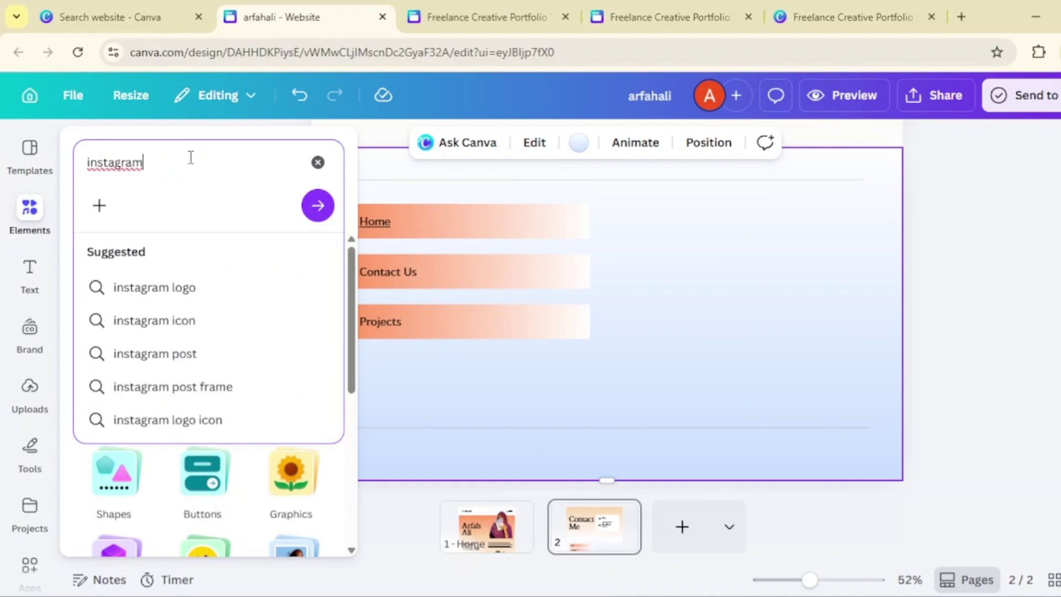
pyautogui.click(193, 323)
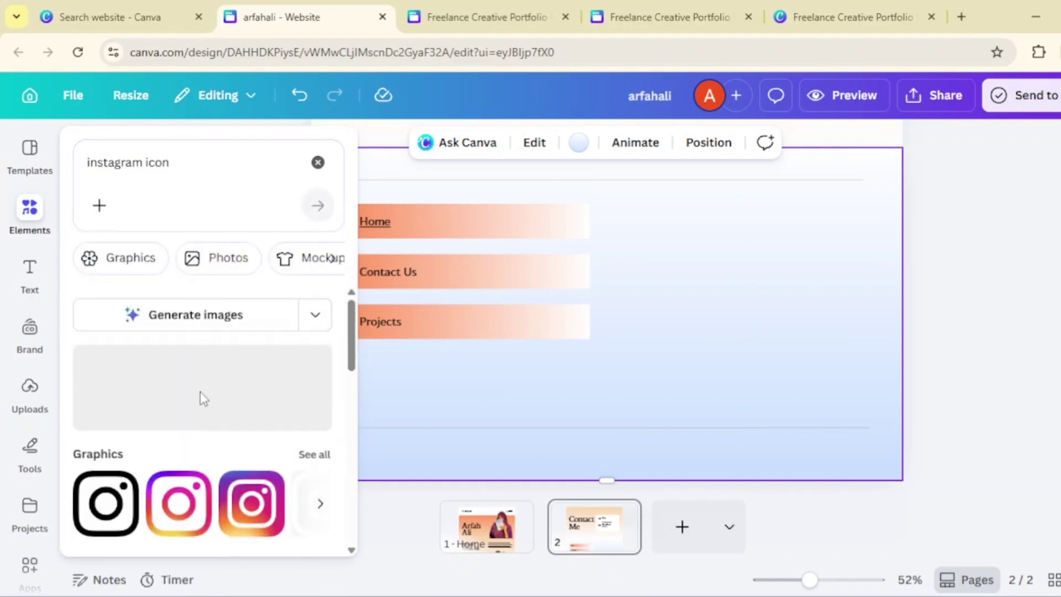
pyautogui.click(234, 412)
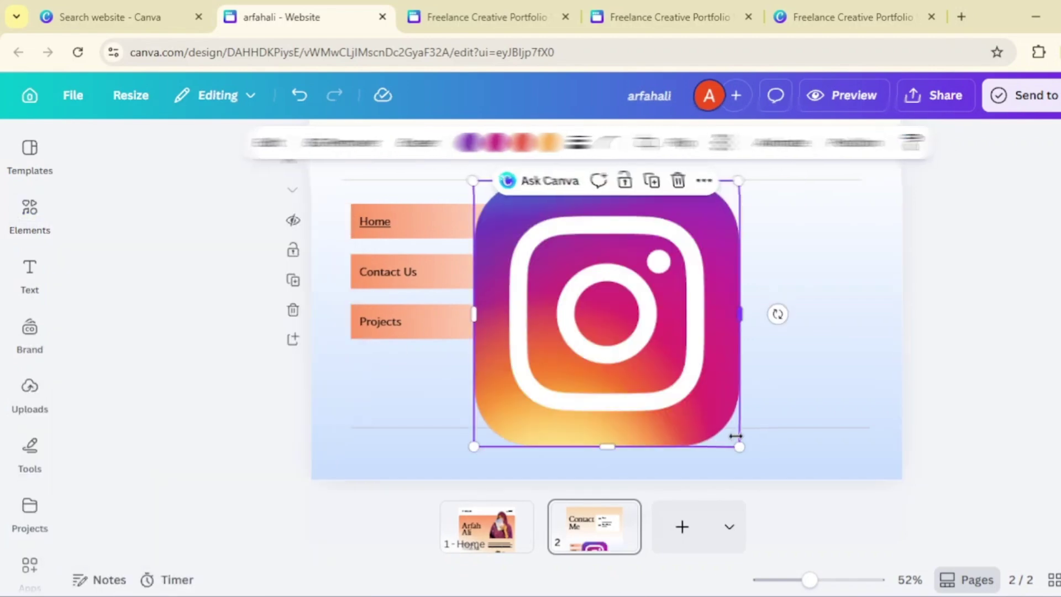
pyautogui.moveTo(740, 448); pyautogui.dragTo(521, 230)
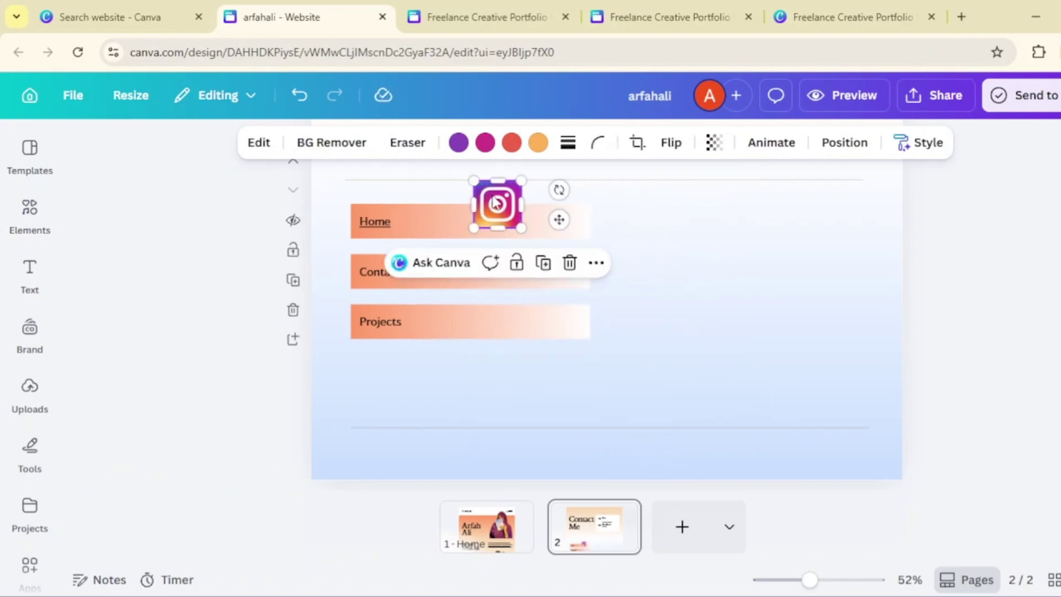
pyautogui.moveTo(489, 196); pyautogui.dragTo(511, 386)
# - Add a YouTube icon sized to match, beside the Instagram icon
pyautogui.click(30, 213)
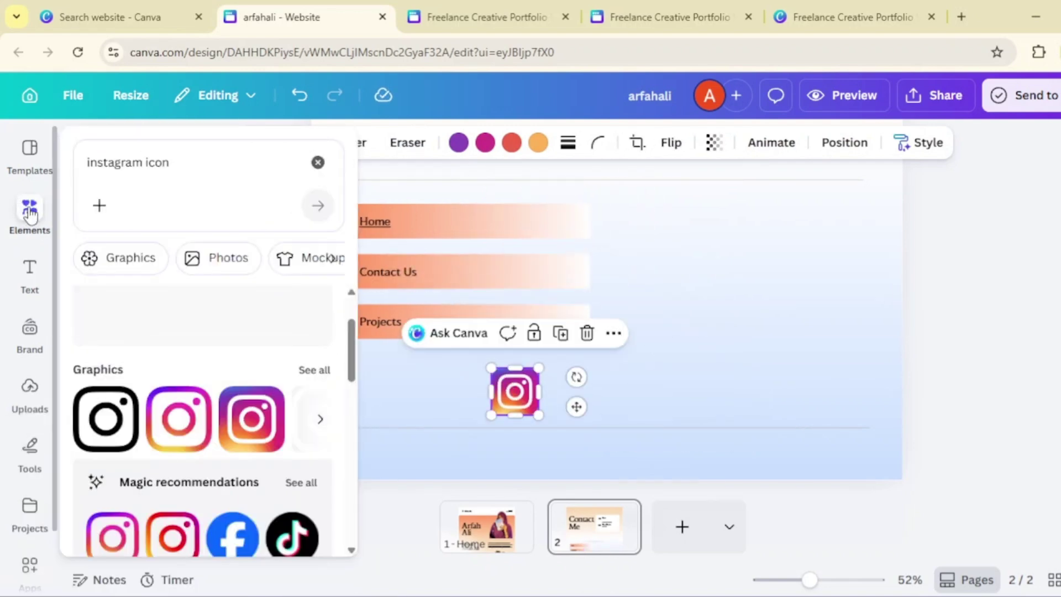
pyautogui.click(115, 172)
pyautogui.write('youtube')
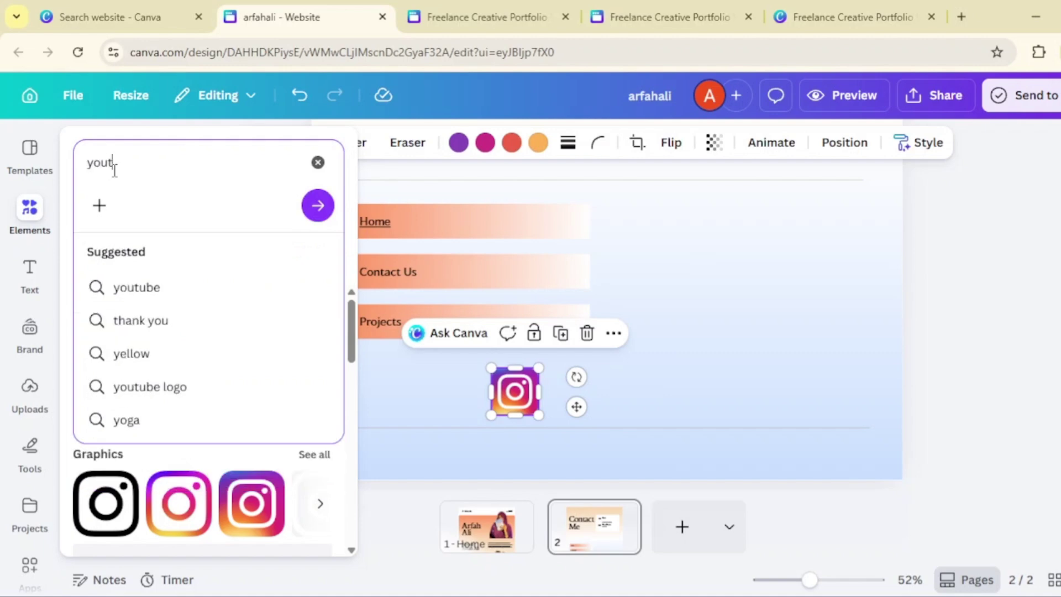
pyautogui.press('Return')
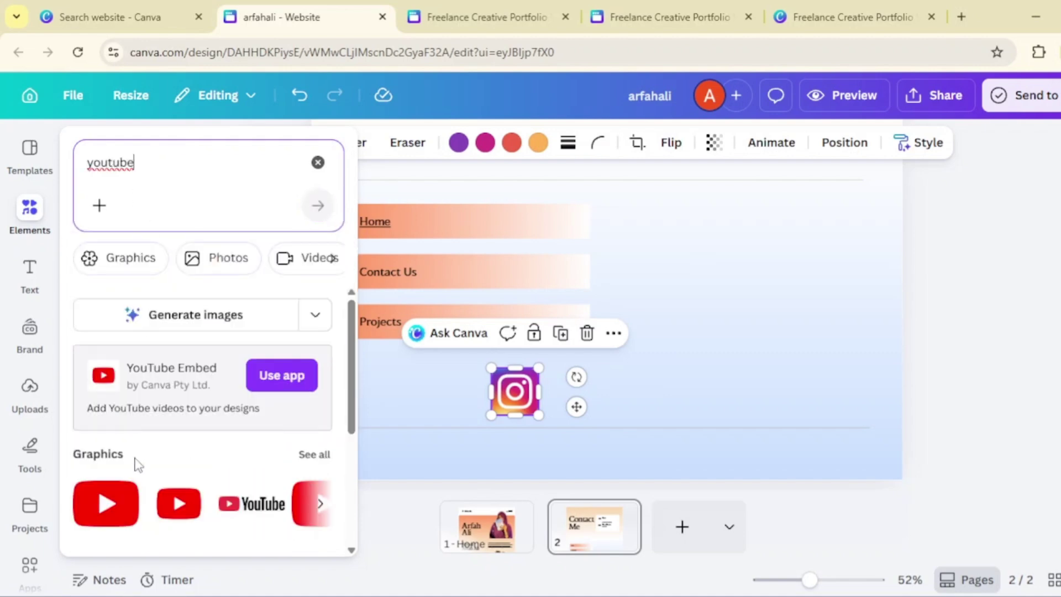
pyautogui.click(109, 511)
pyautogui.moveTo(796, 443); pyautogui.dragTo(533, 262)
pyautogui.moveTo(463, 213); pyautogui.dragTo(584, 374)
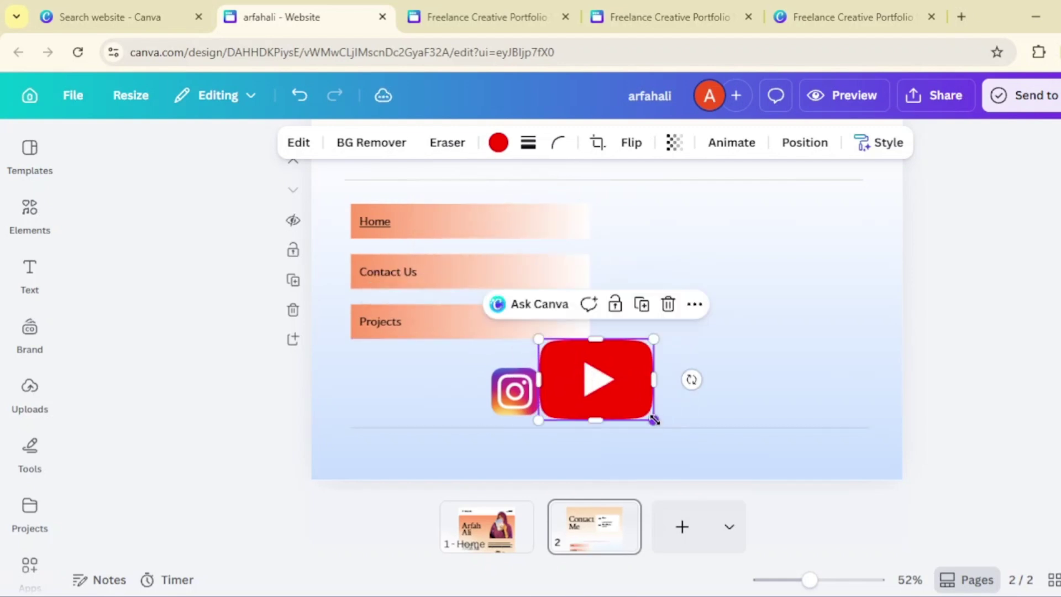
pyautogui.moveTo(654, 419); pyautogui.dragTo(589, 391)
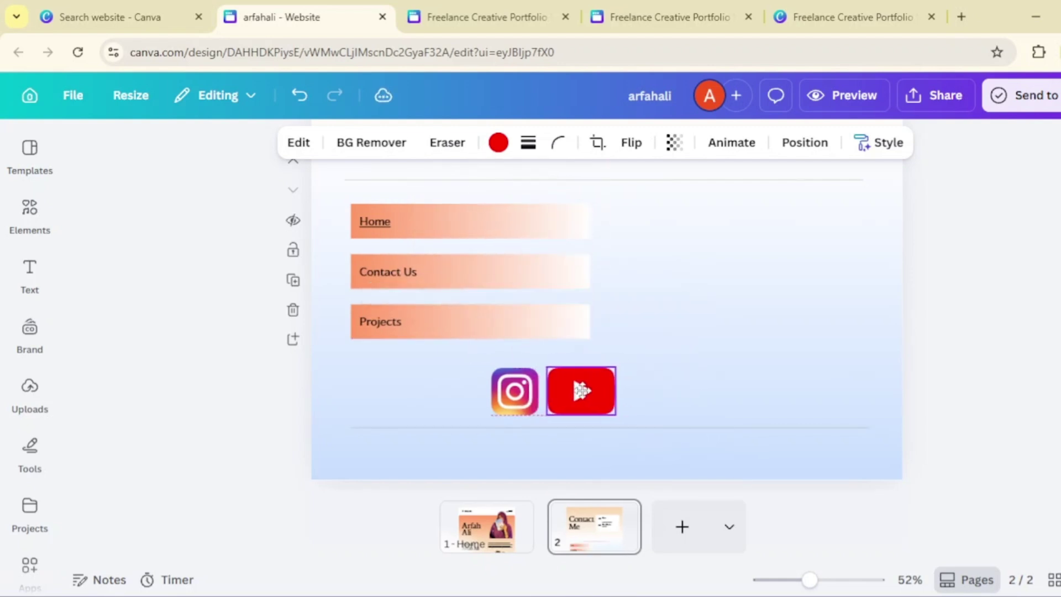
pyautogui.click(706, 402)
# - Add a LinkedIn icon from a 'linkedin icon' search, sized and aligned beside YouTube
pyautogui.click(28, 215)
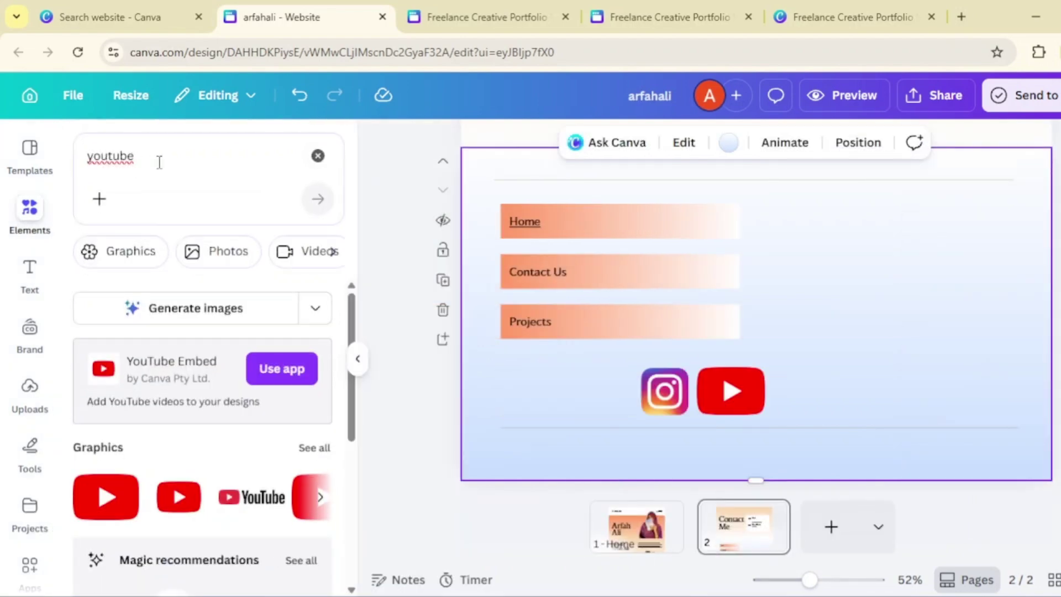
pyautogui.click(317, 156)
pyautogui.click(261, 164)
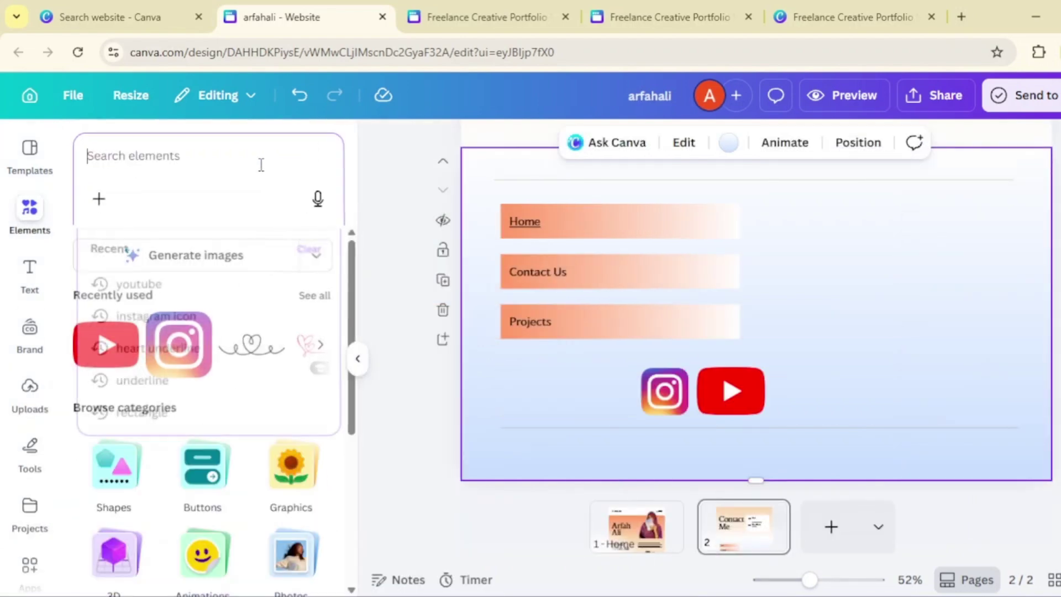
pyautogui.write('linkedin ic')
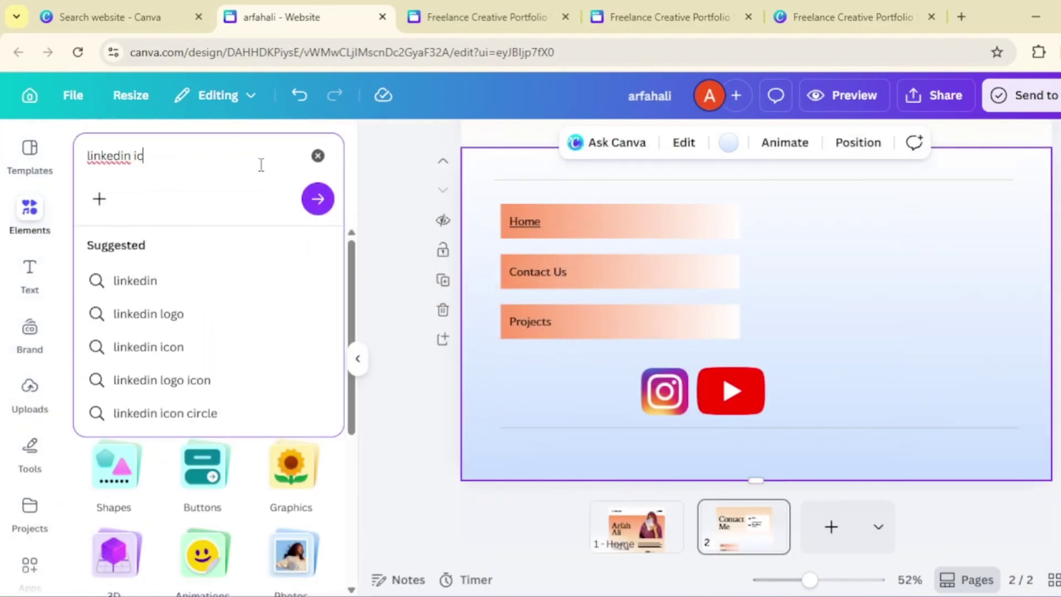
pyautogui.write('on')
pyautogui.press('Return')
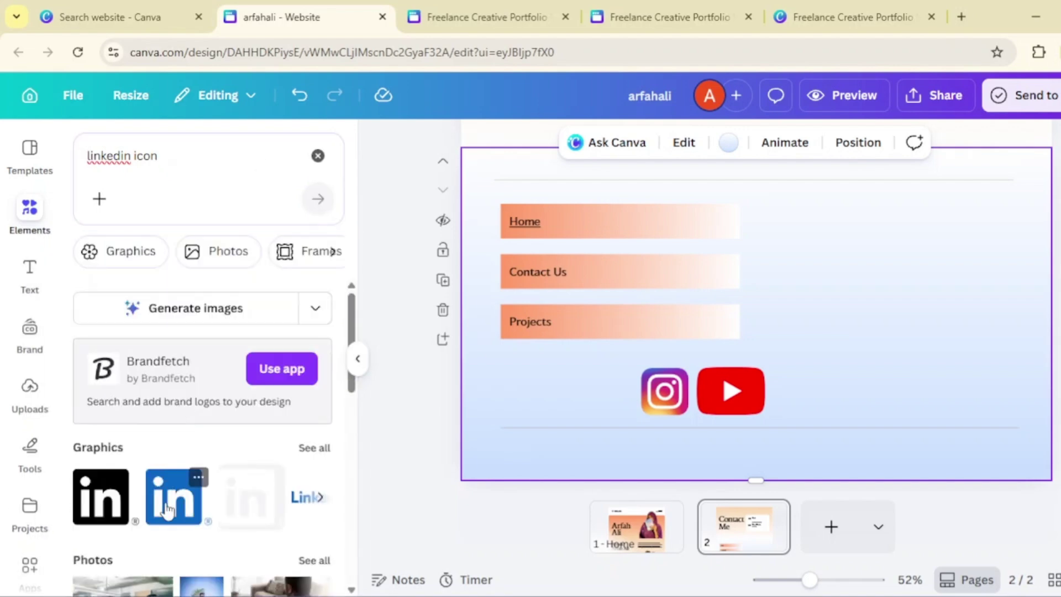
pyautogui.click(167, 511)
pyautogui.moveTo(833, 379); pyautogui.dragTo(778, 339)
pyautogui.moveTo(744, 298); pyautogui.dragTo(829, 382)
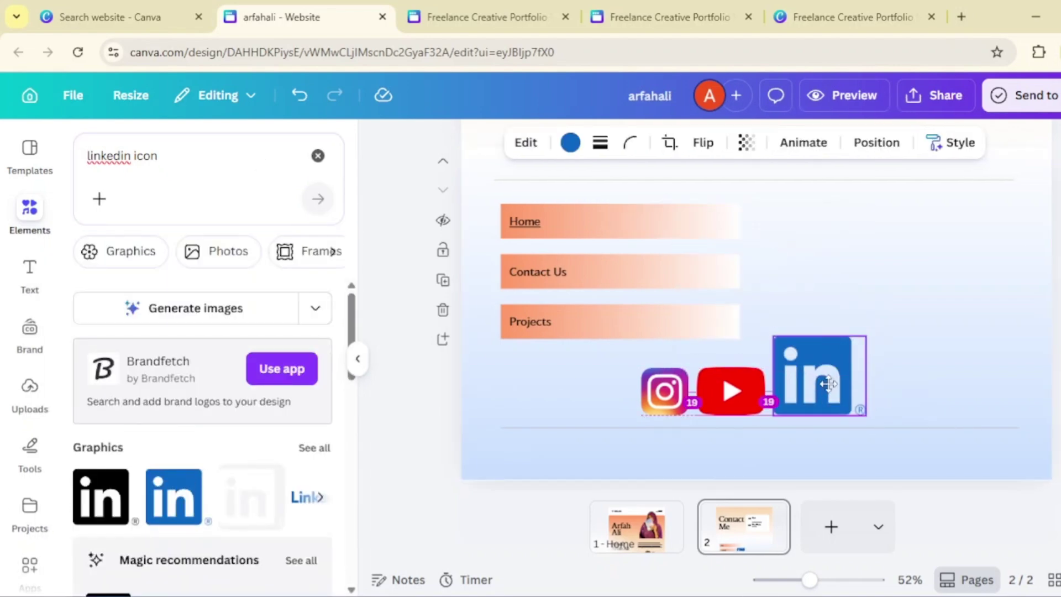
pyautogui.moveTo(865, 415); pyautogui.dragTo(797, 388)
pyautogui.click(690, 428)
pyautogui.click(357, 362)
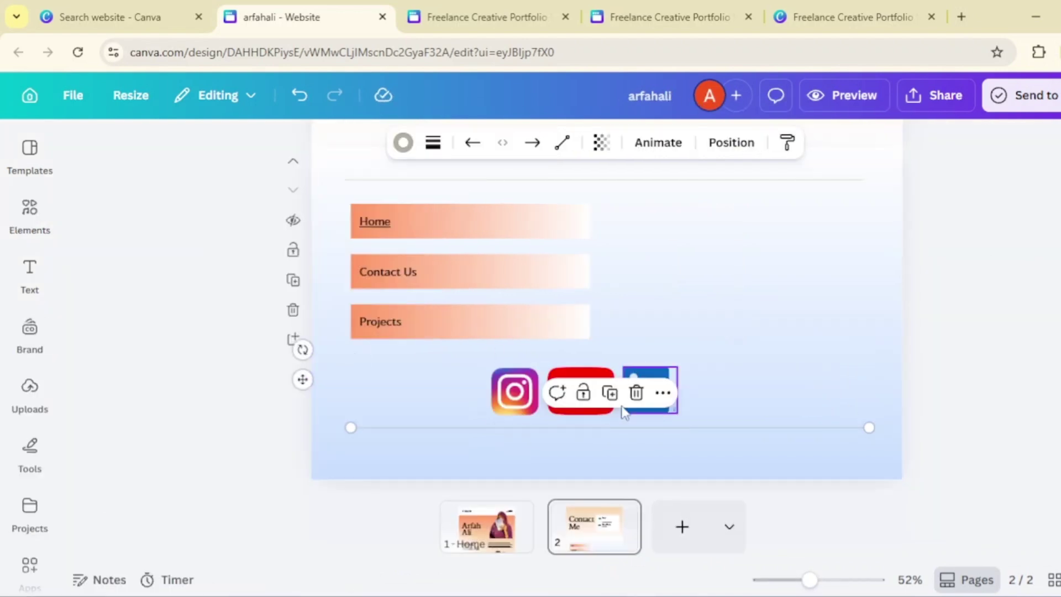
pyautogui.click(514, 392)
# - Search for the owner's Instagram profile in a new tab, open it and select its URL
pyautogui.click(960, 17)
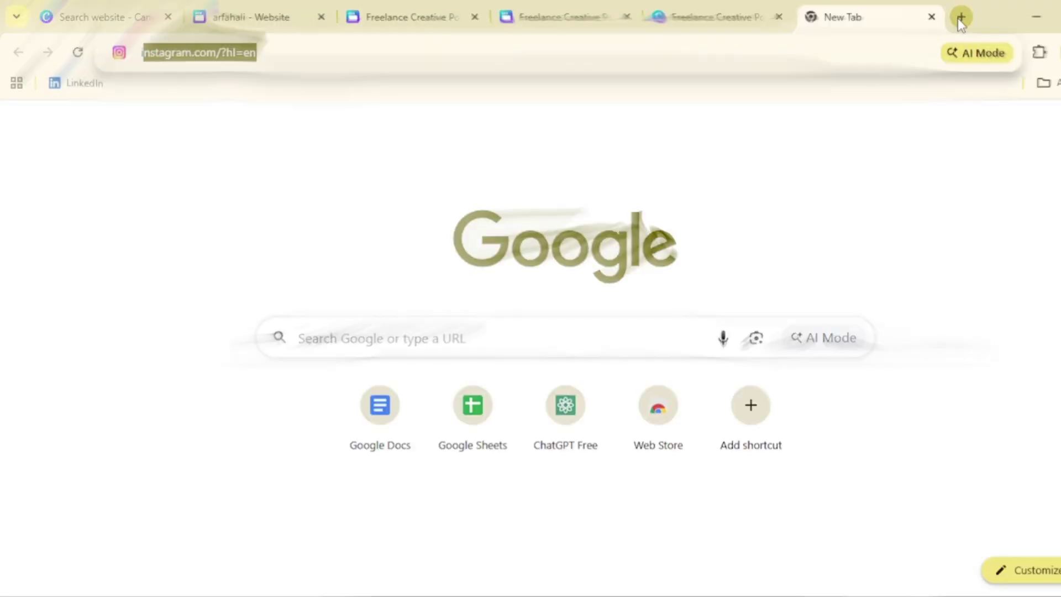
pyautogui.write('instagram ar')
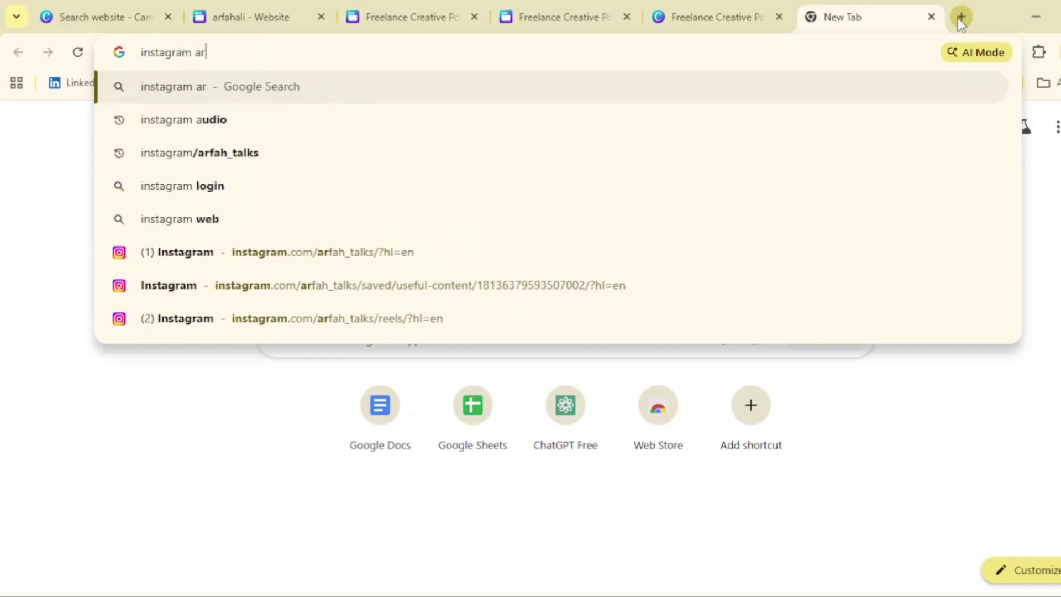
pyautogui.write('fah_talks')
pyautogui.press('Return')
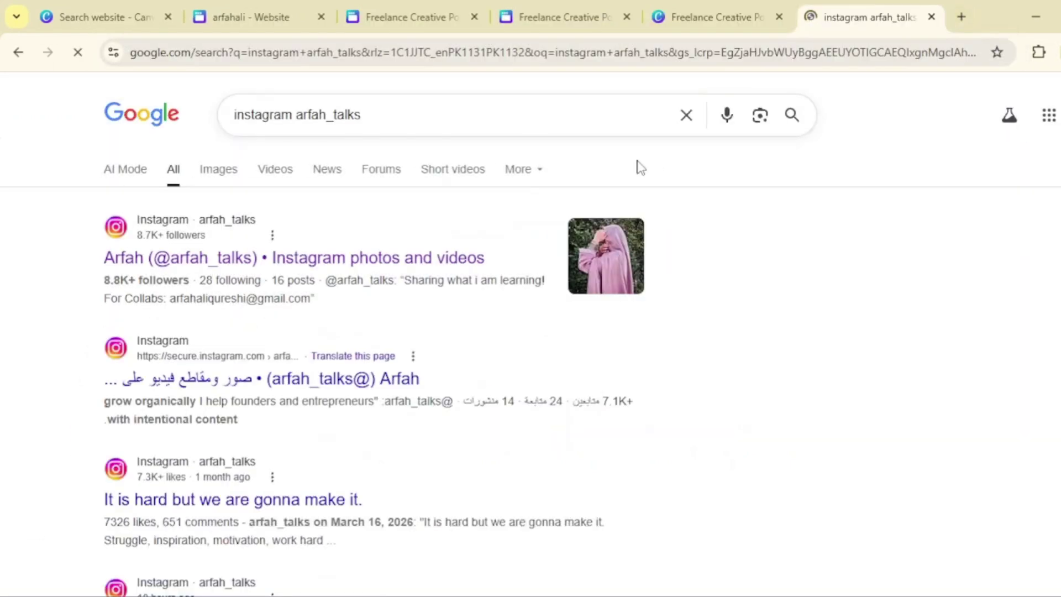
pyautogui.click(434, 258)
pyautogui.click(334, 55)
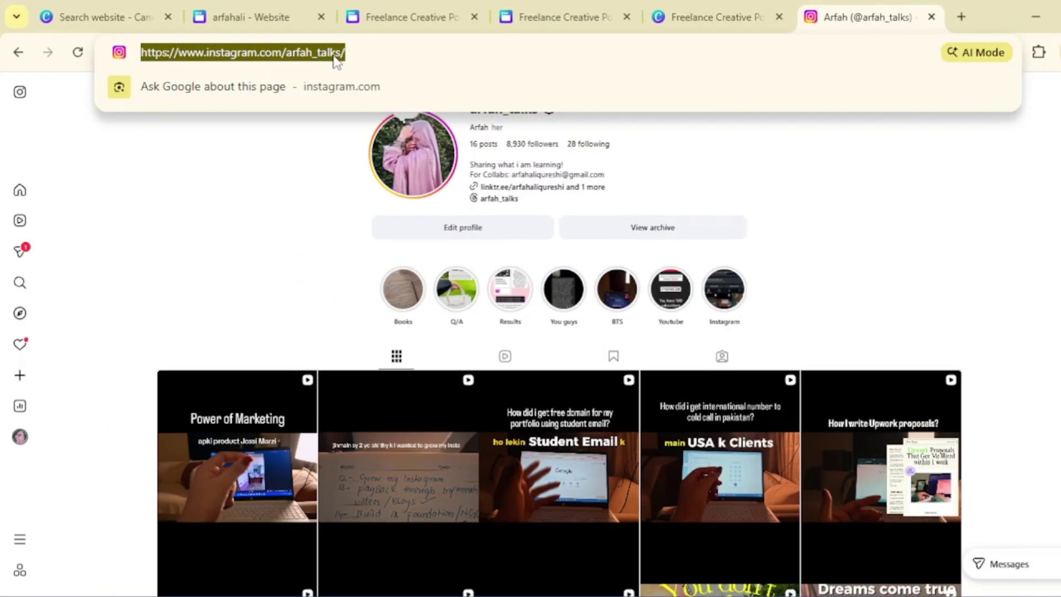
pyautogui.click(279, 205)
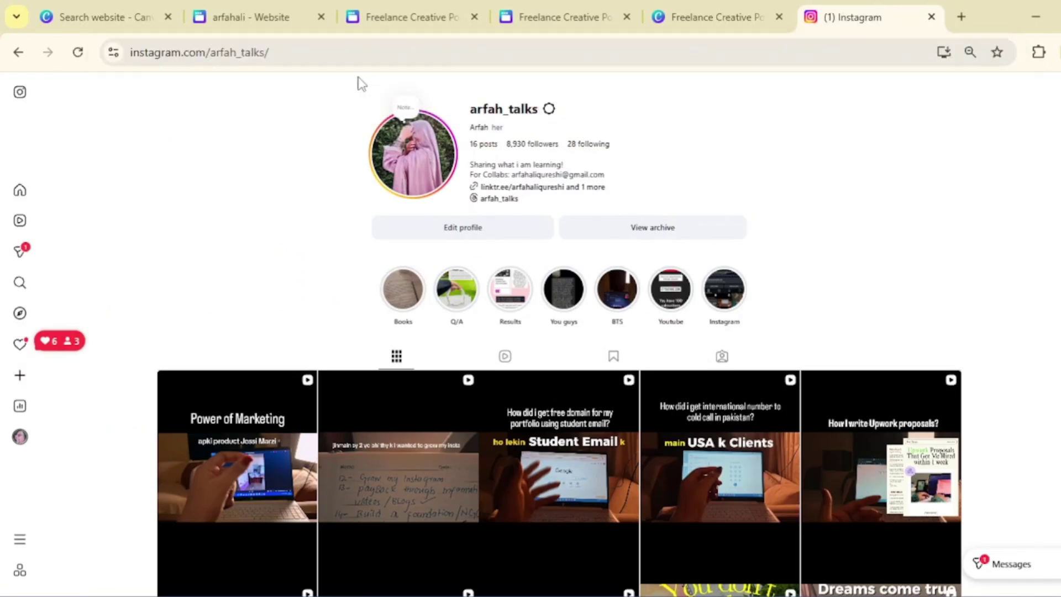
pyautogui.click(344, 50)
pyautogui.hotkey('ctrl', 'c')
# - Link the Instagram icon to the pasted Instagram profile address
pyautogui.click(264, 17)
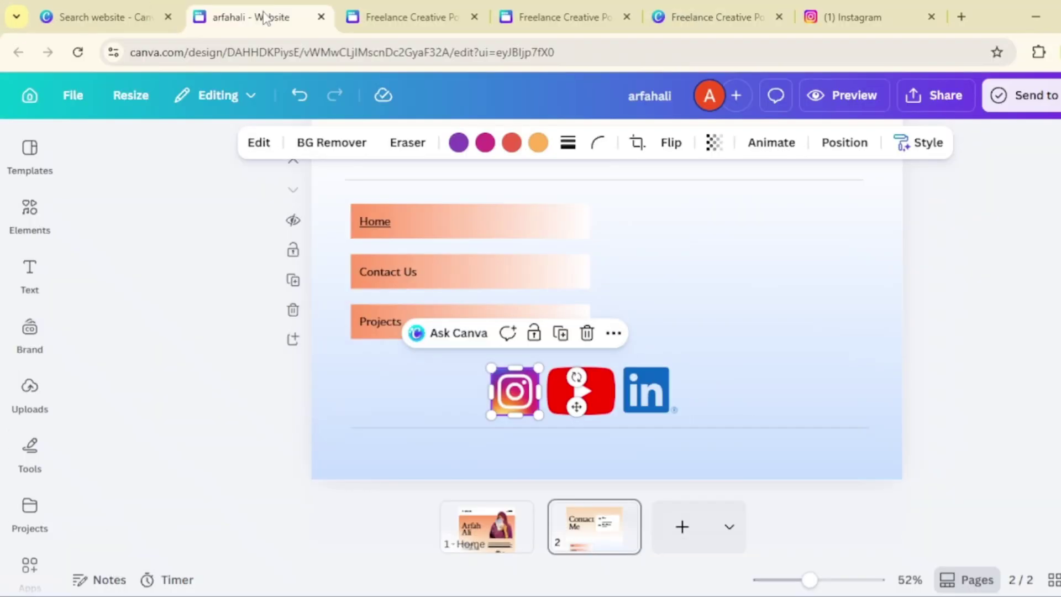
pyautogui.click(613, 337)
pyautogui.scroll(-3, 668, 524)
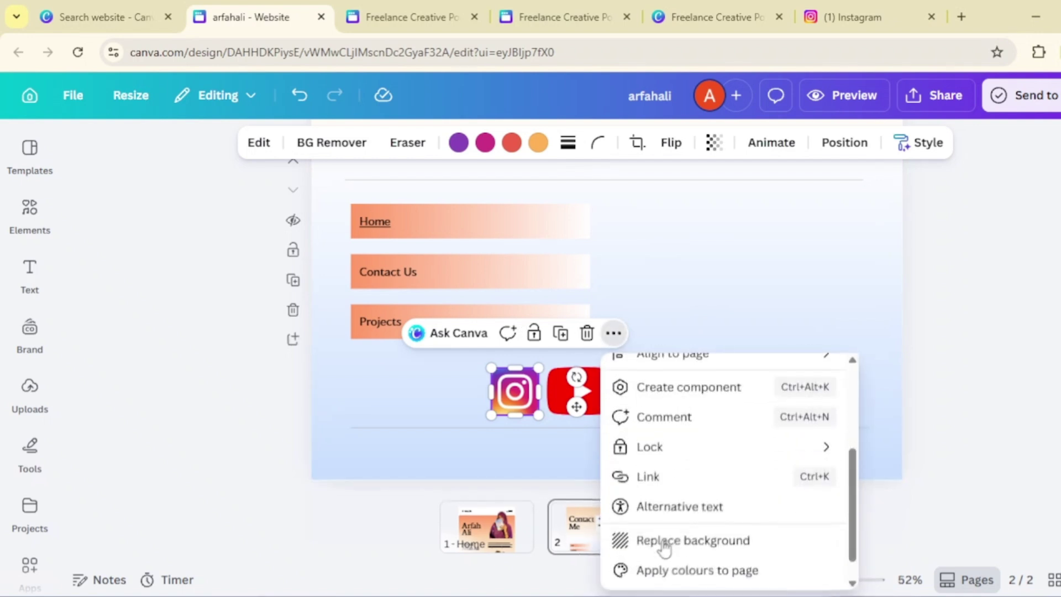
pyautogui.click(649, 478)
pyautogui.click(684, 413)
pyautogui.hotkey('ctrl', 'v')
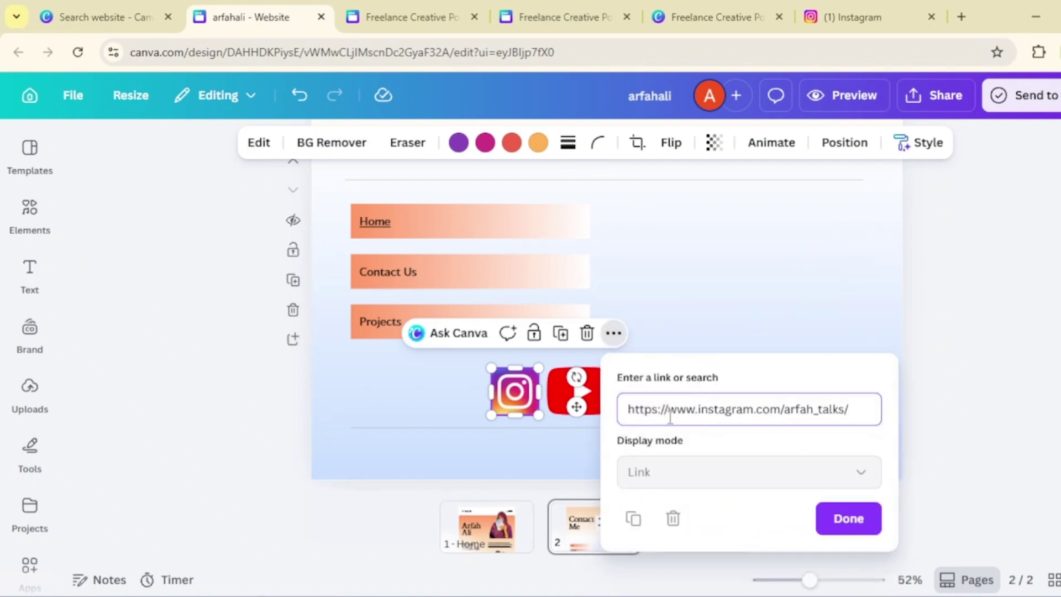
pyautogui.click(846, 516)
pyautogui.click(768, 514)
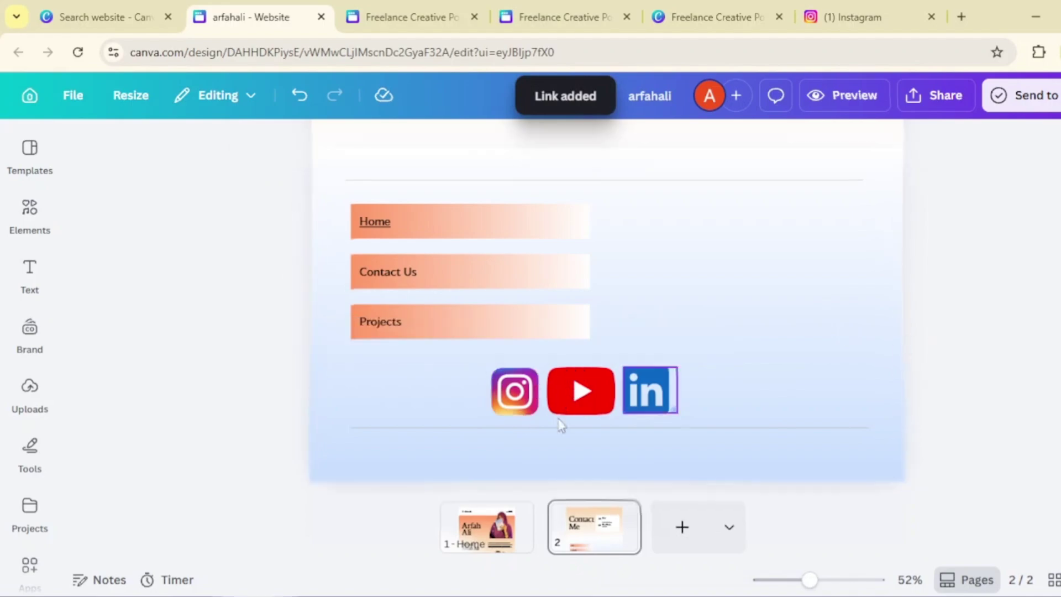
# - Test the Instagram link, close the test tab and jump to the Home page
pyautogui.click(498, 333)
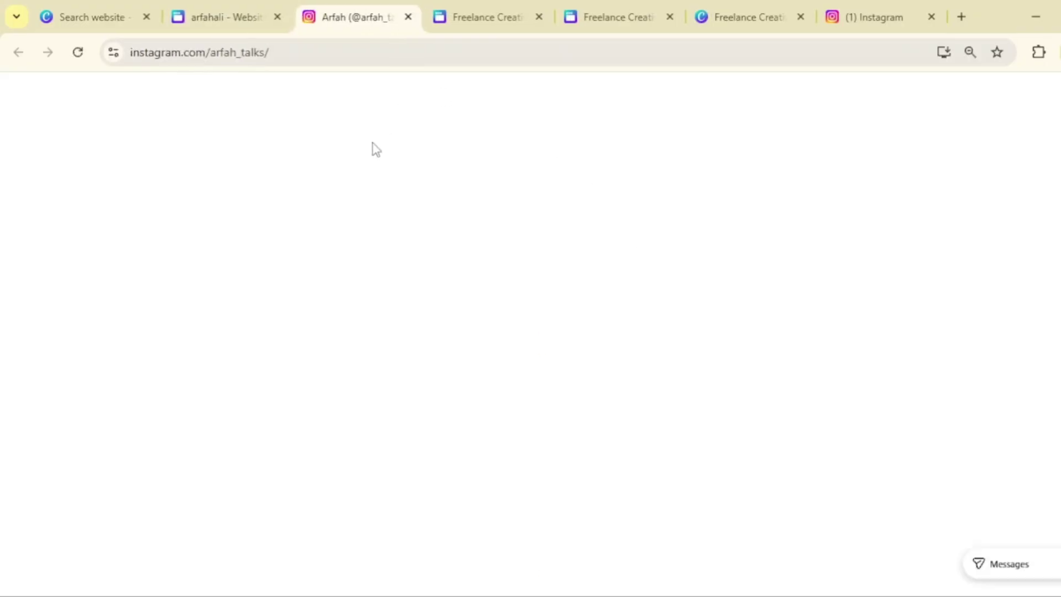
pyautogui.hotkey('ctrl', 'w')
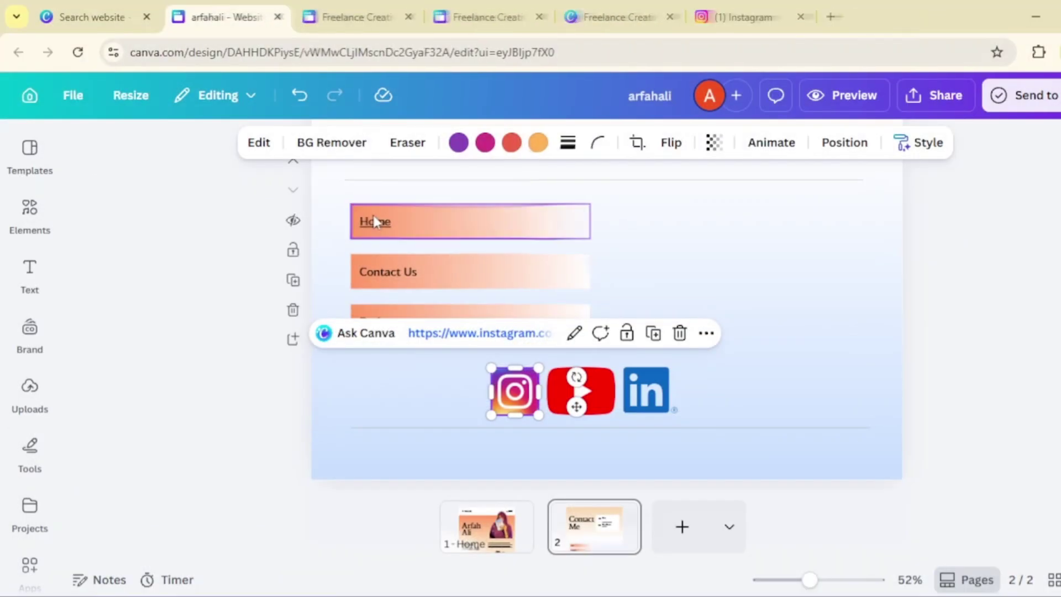
pyautogui.click(375, 224)
pyautogui.click(425, 274)
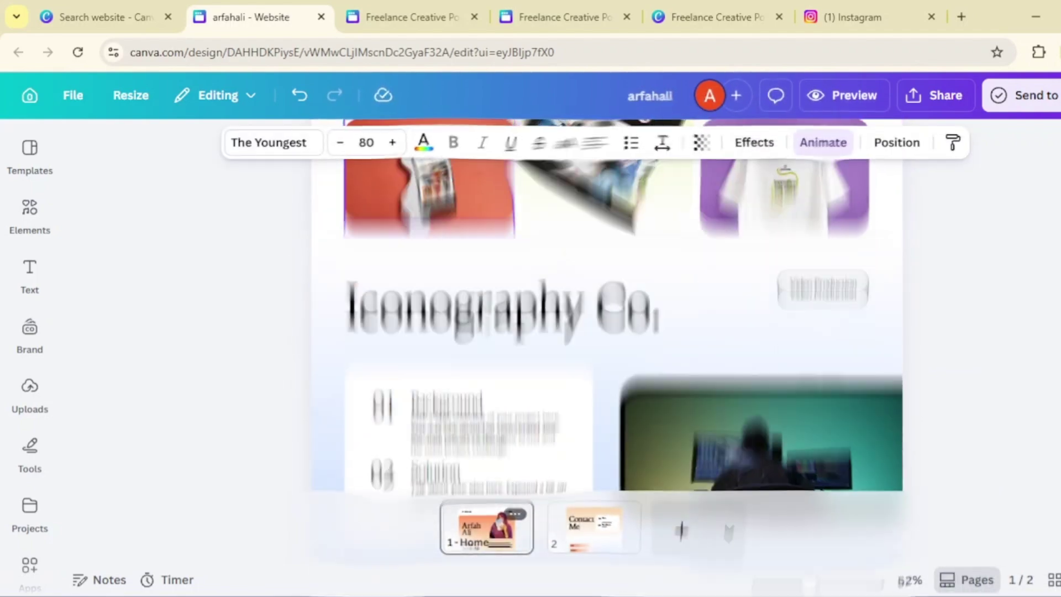
# - Inspect the crop of the video in the phone frame
pyautogui.scroll(-5, 1008, 355)
pyautogui.scroll(3, 1008, 354)
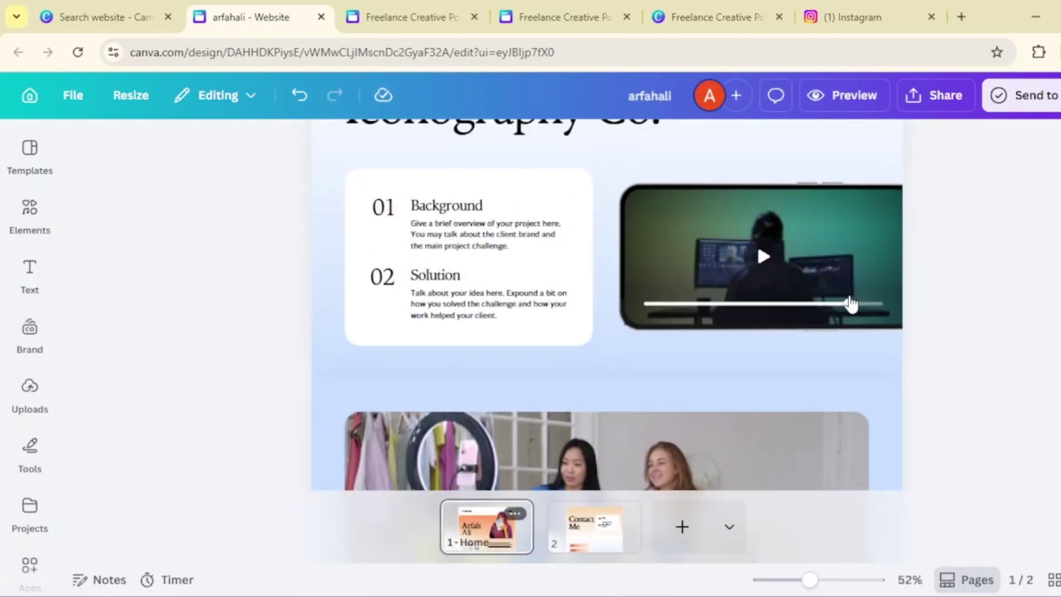
pyautogui.click(781, 245)
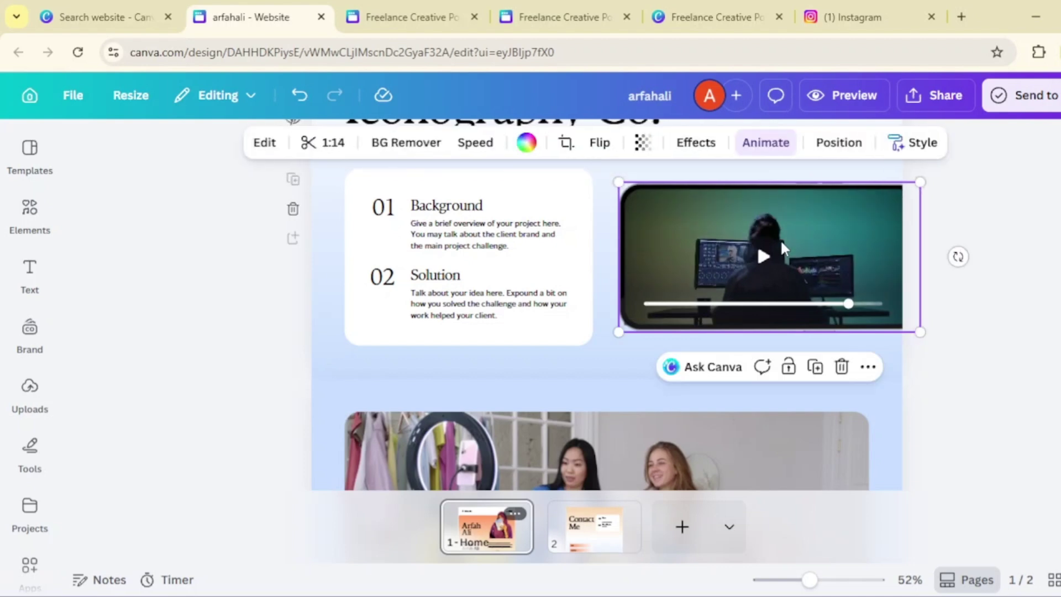
pyautogui.doubleClick(780, 239)
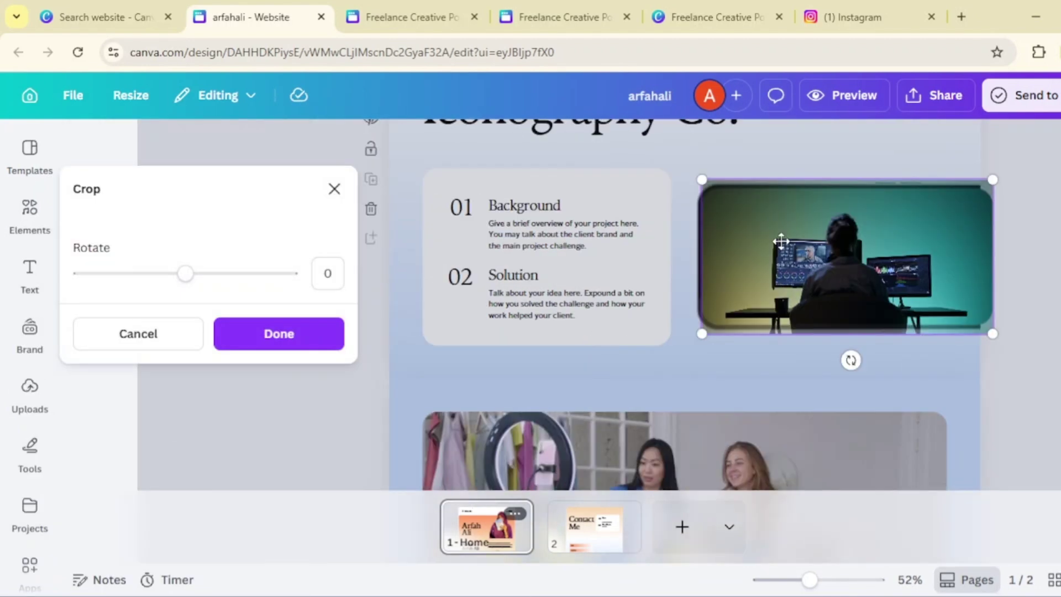
pyautogui.click(925, 356)
pyautogui.click(969, 351)
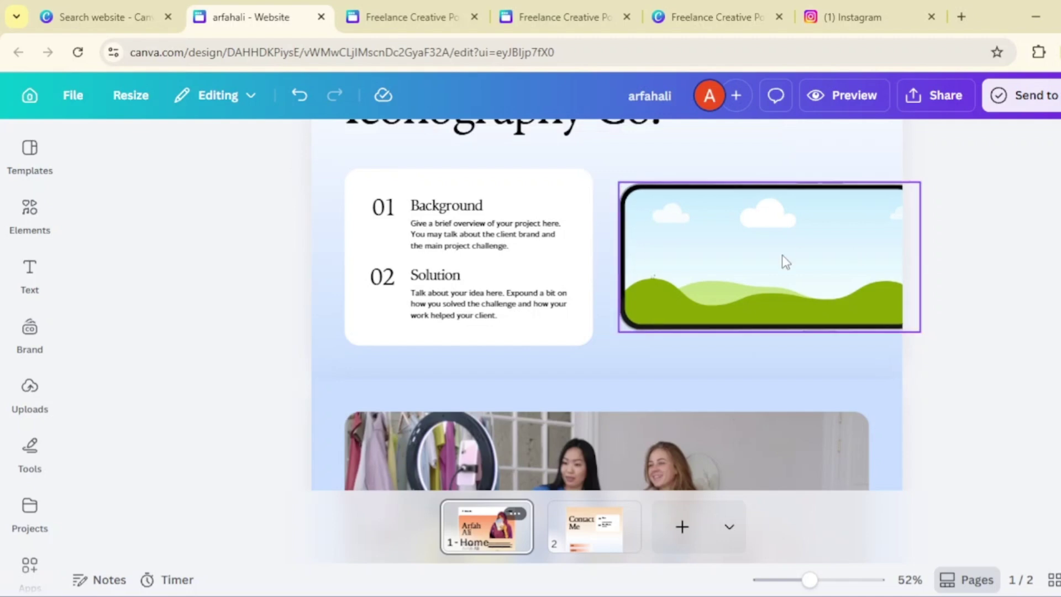
# - Drag an uploaded image onto the Projects area of the canvas
pyautogui.click(31, 409)
pyautogui.scroll(-5, 189, 408)
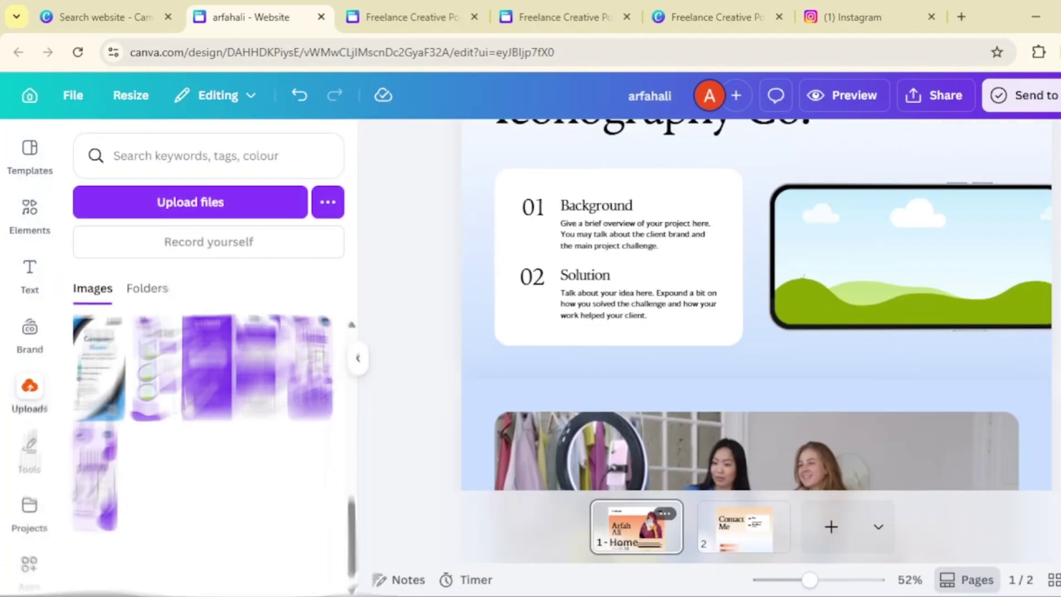
pyautogui.scroll(3, 201, 405)
pyautogui.moveTo(217, 426); pyautogui.dragTo(876, 272)
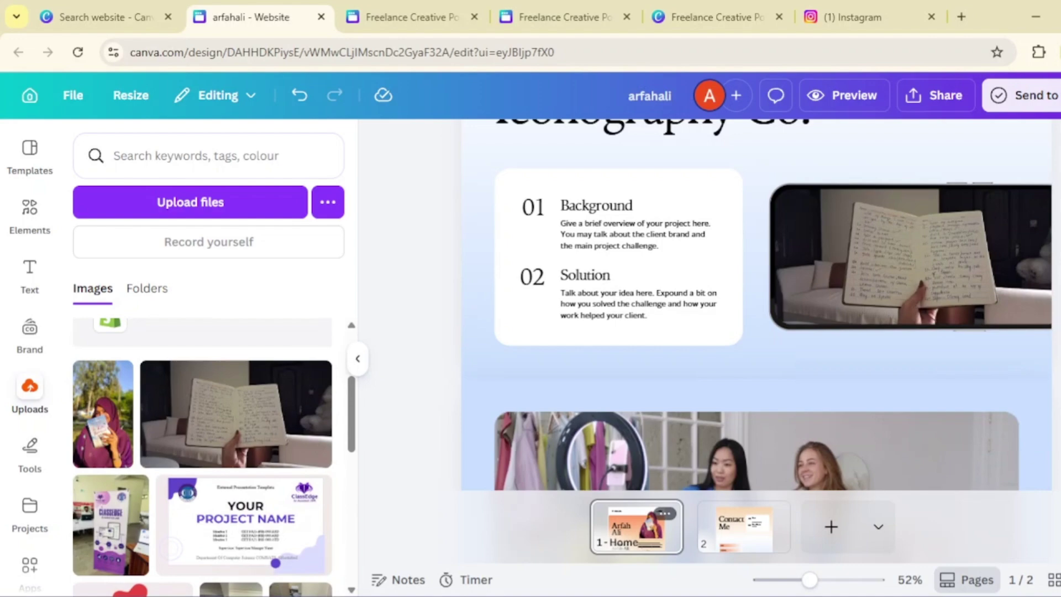
pyautogui.click(358, 358)
# - Delete the tablet and T-shirt photos from the right-hand Projects frames
pyautogui.scroll(-5, 920, 355)
pyautogui.click(804, 250)
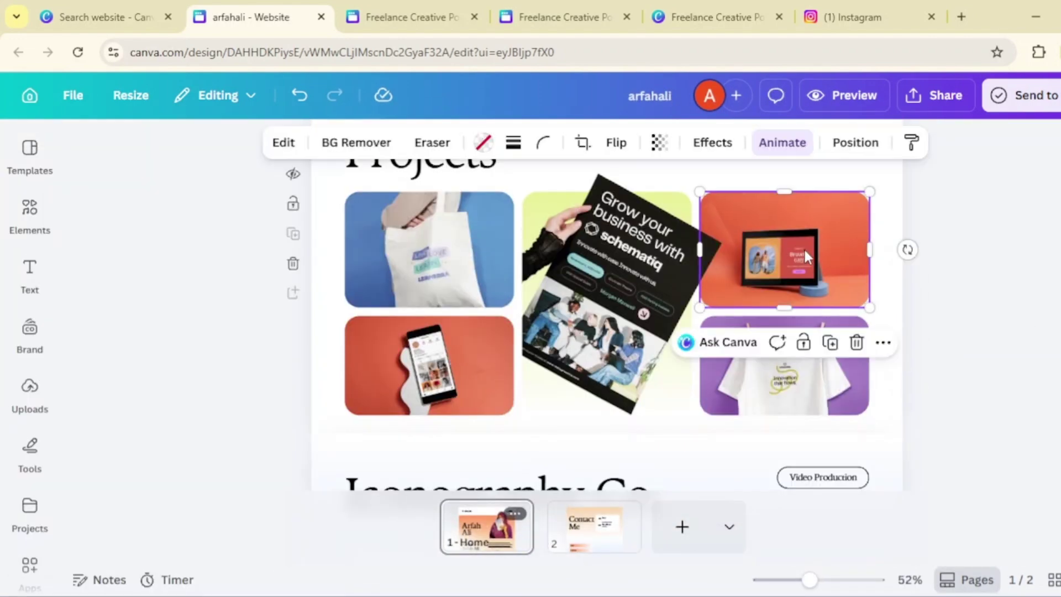
pyautogui.doubleClick(804, 250)
pyautogui.press('Delete')
pyautogui.doubleClick(771, 393)
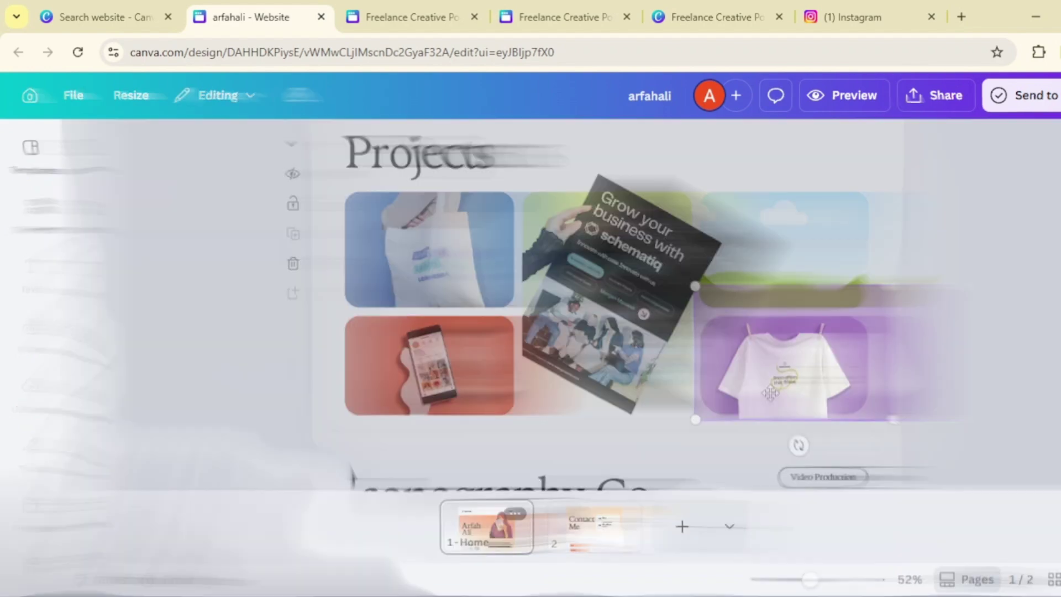
pyautogui.press('Delete')
# - Fill the empty frames with the uploaded laptop-desk and classroom photos
pyautogui.click(39, 408)
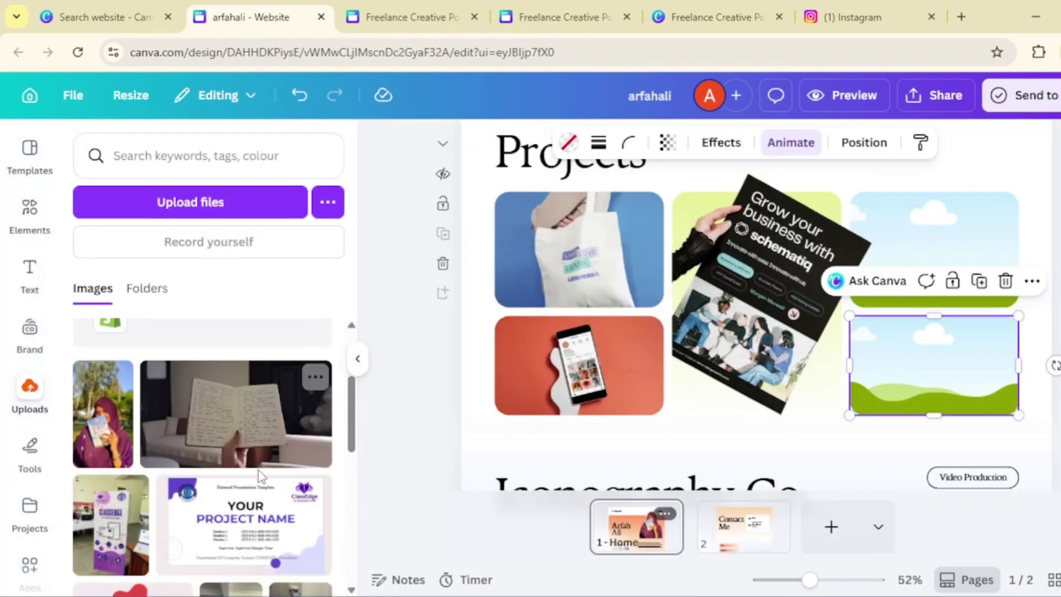
pyautogui.scroll(-3, 260, 475)
pyautogui.moveTo(309, 457); pyautogui.dragTo(934, 249)
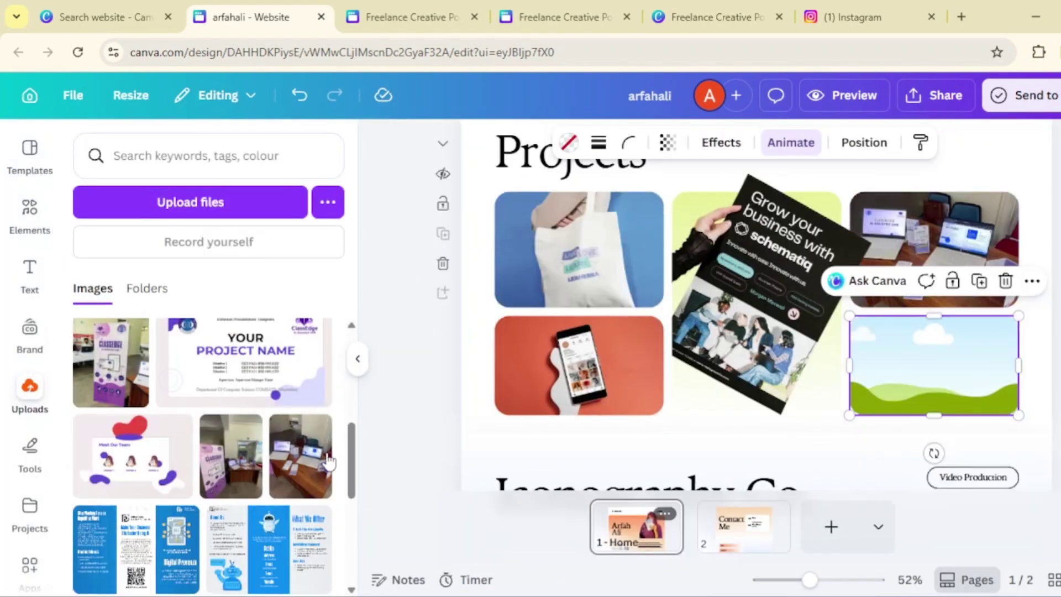
pyautogui.moveTo(231, 456); pyautogui.dragTo(890, 371)
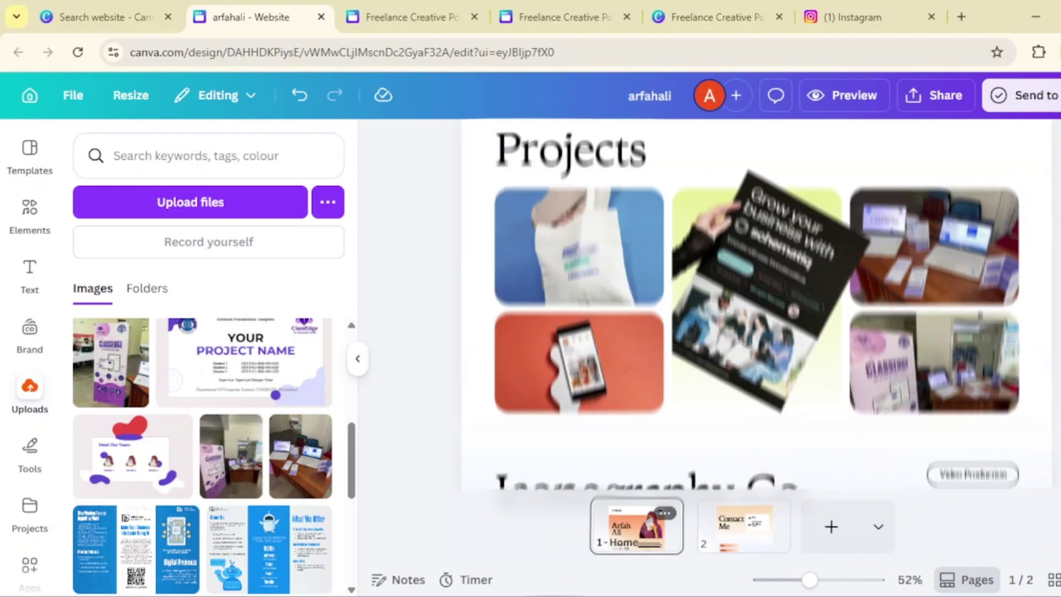
# - Publish the design as a website under the default address and open the live site
pyautogui.click(934, 95)
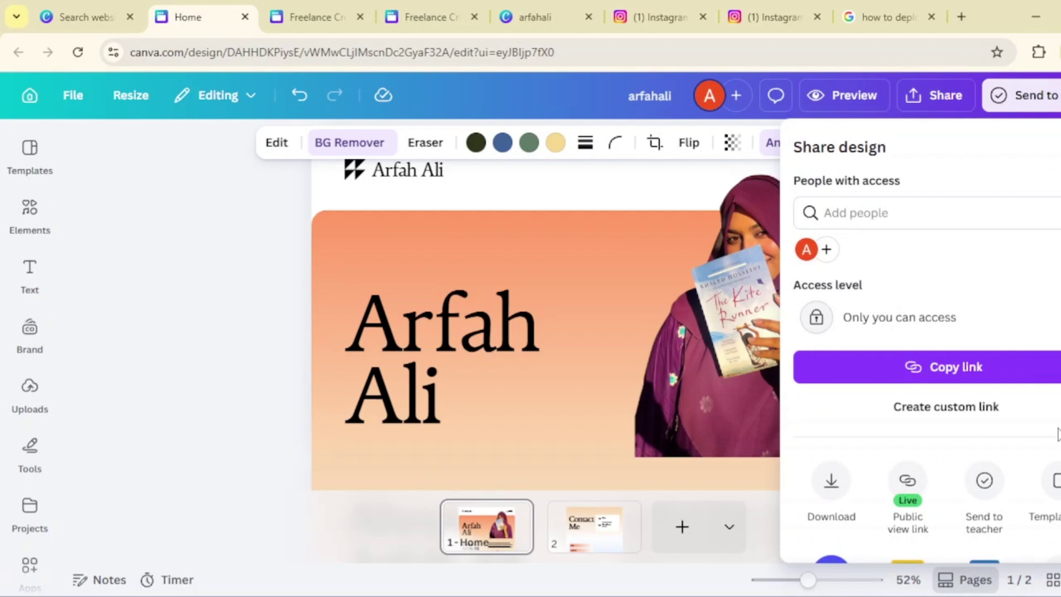
pyautogui.scroll(-2, 1049, 436)
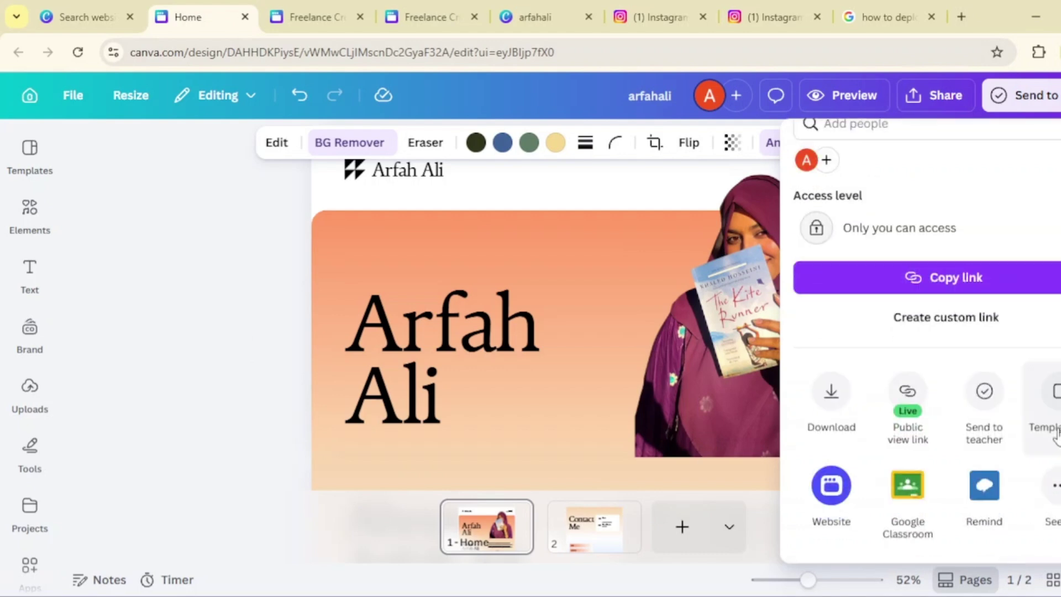
pyautogui.click(828, 483)
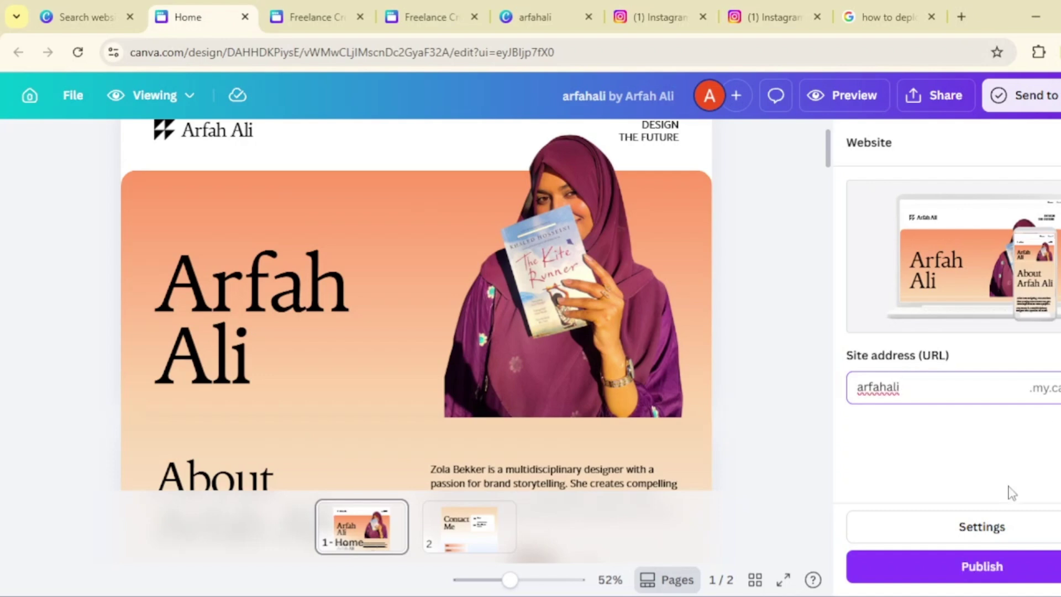
pyautogui.click(997, 575)
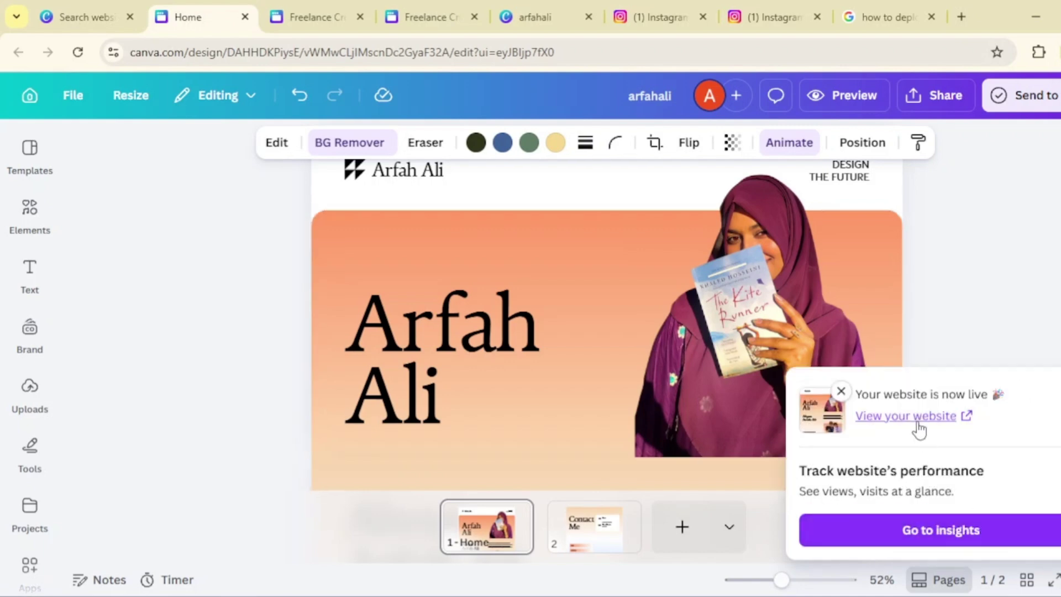
pyautogui.click(916, 420)
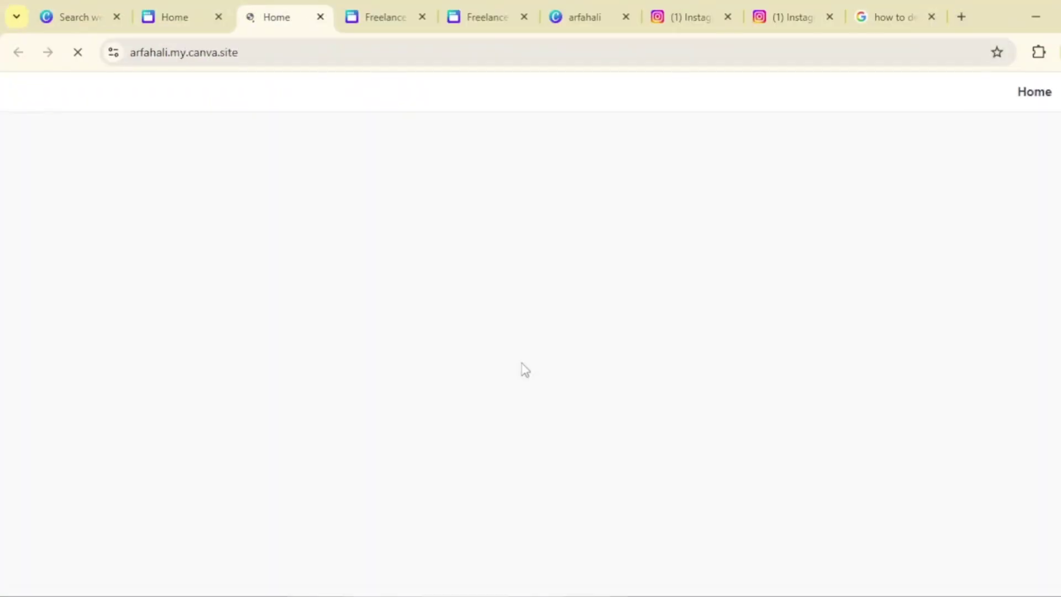
# - Scroll the live site's home page from the banner down to the footer
pyautogui.scroll(-10, 521, 369)
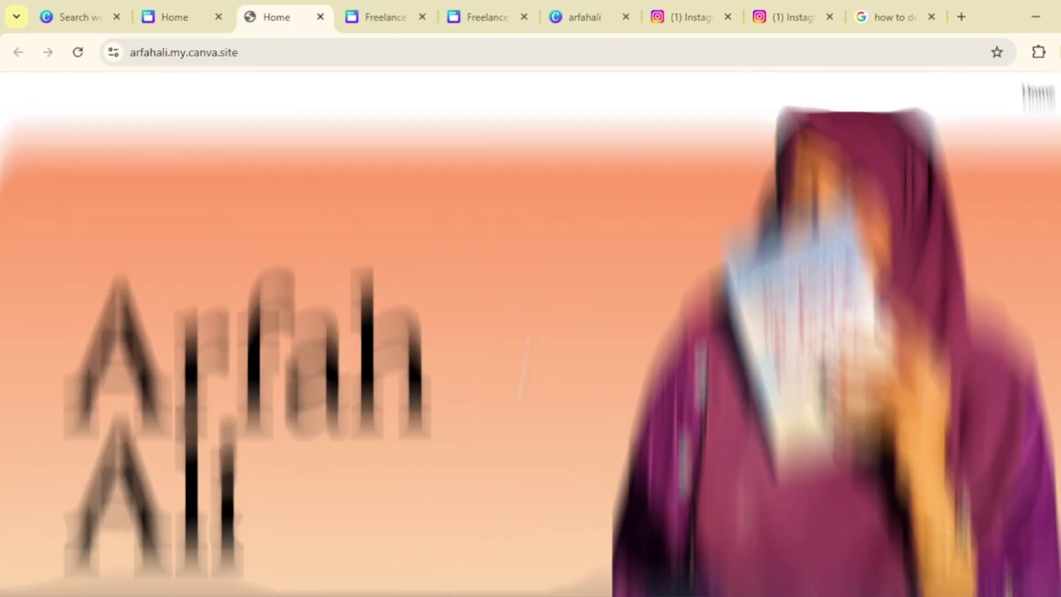
pyautogui.scroll(-15, 522, 367)
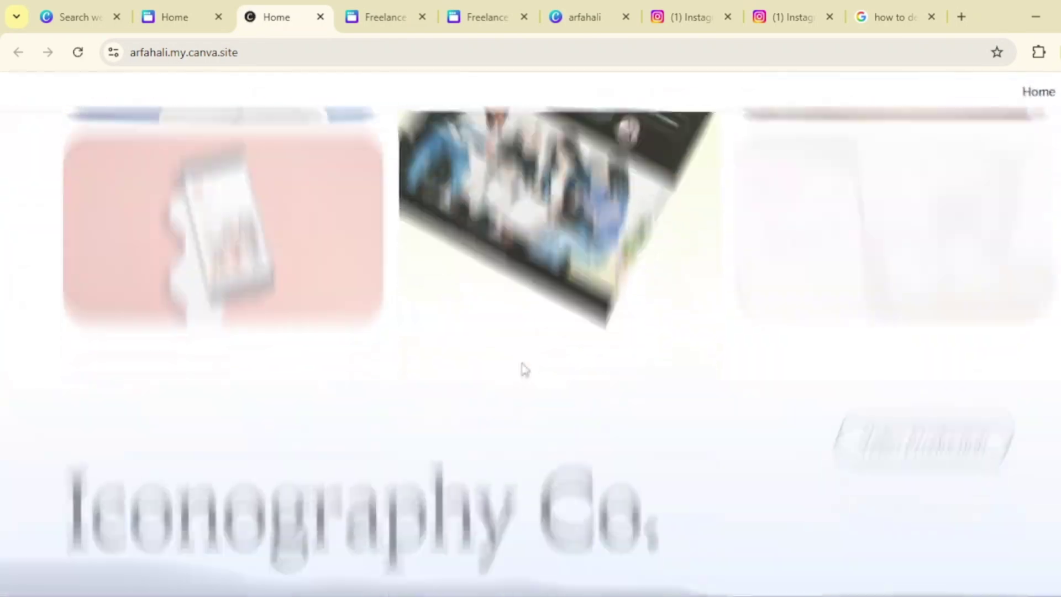
pyautogui.scroll(-15, 503, 315)
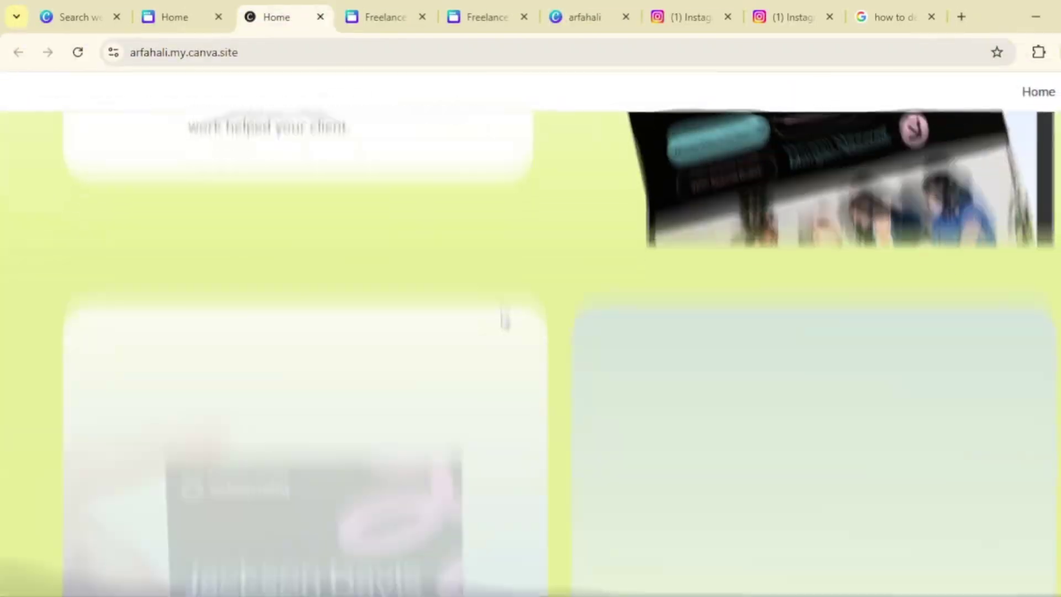
pyautogui.scroll(-10, 503, 317)
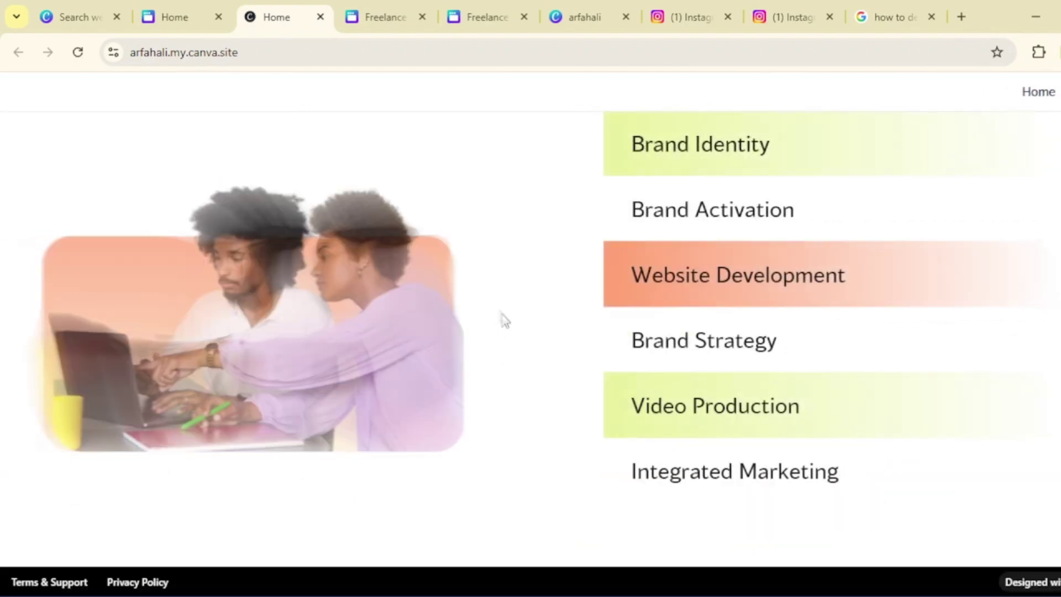
pyautogui.scroll(5, 502, 320)
pyautogui.scroll(6, 501, 320)
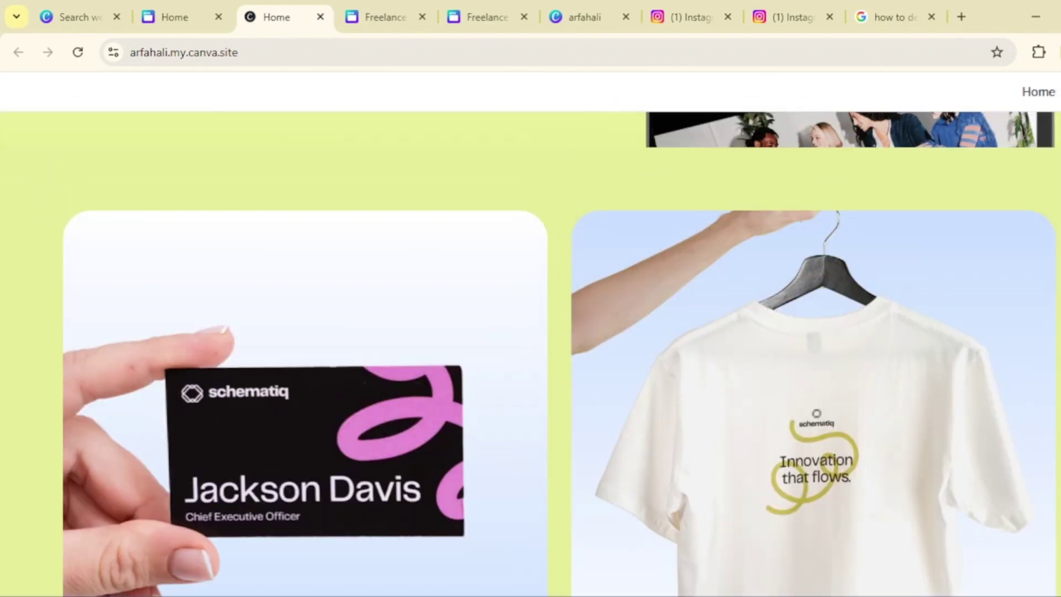
pyautogui.scroll(-15, 714, 304)
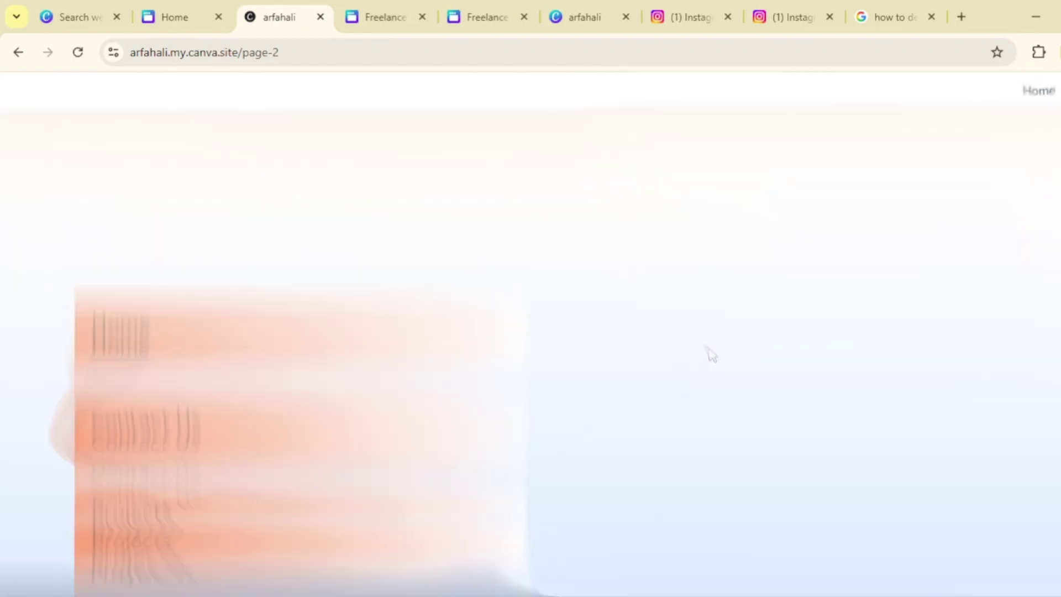
# - Test the live site's footer Home button, Instagram icon link and Home nav link
pyautogui.click(139, 231)
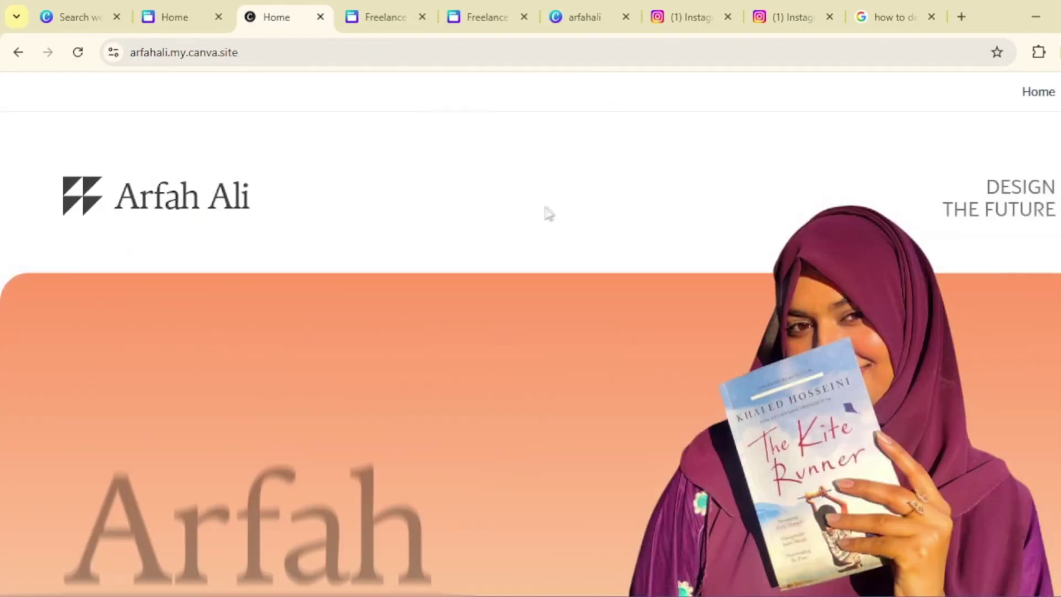
pyautogui.hotkey('alt', 'Left')
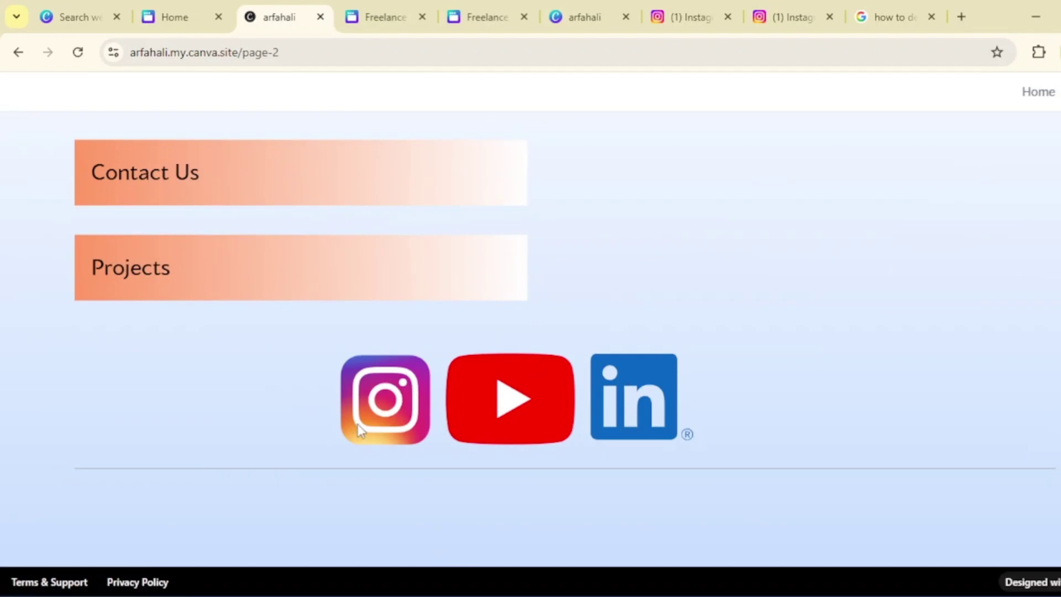
pyautogui.click(358, 429)
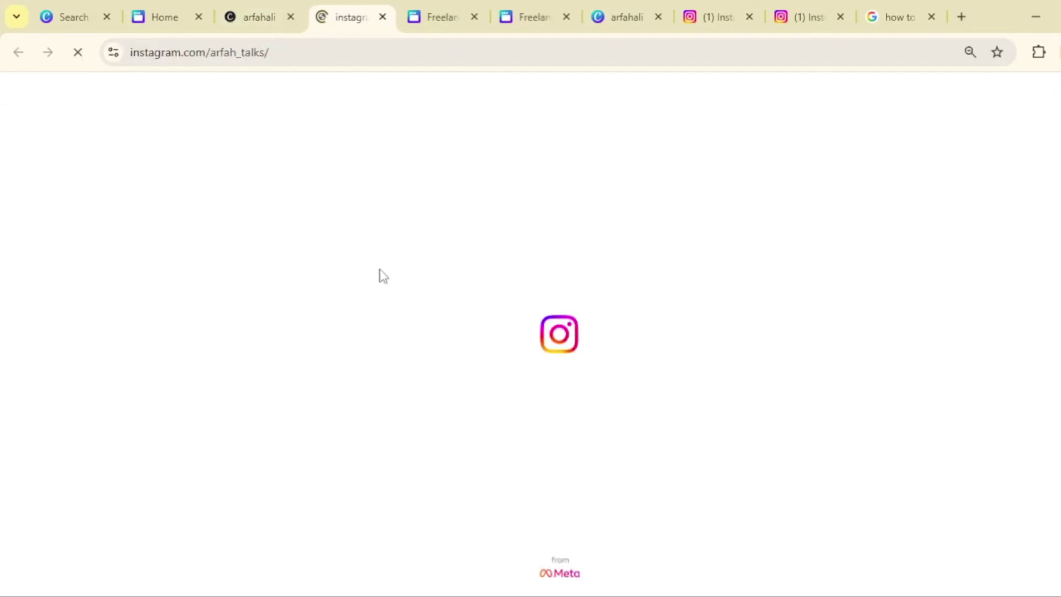
pyautogui.click(269, 10)
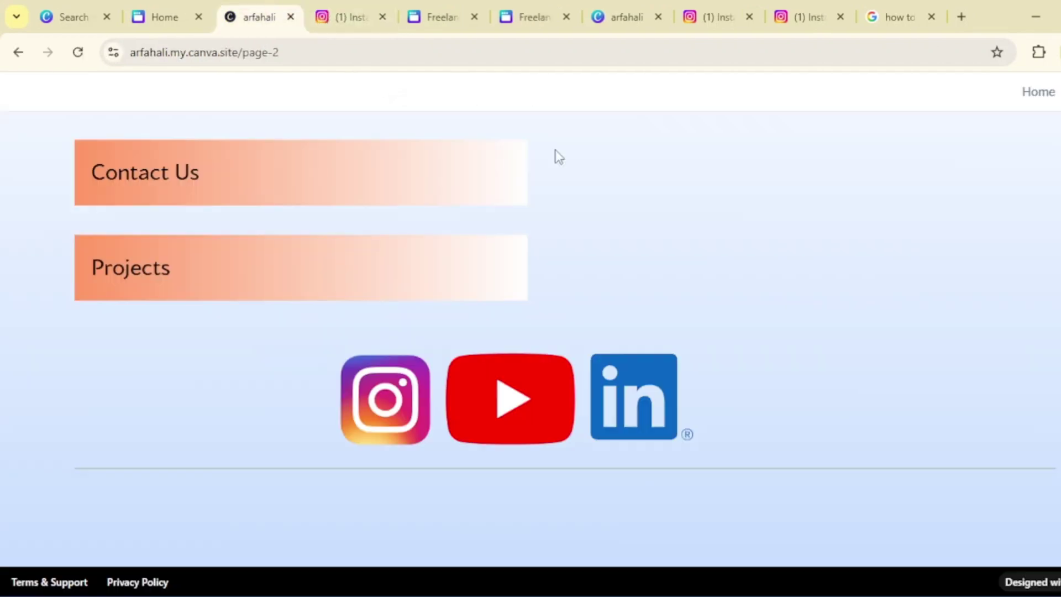
pyautogui.scroll(10, 707, 310)
pyautogui.click(1045, 98)
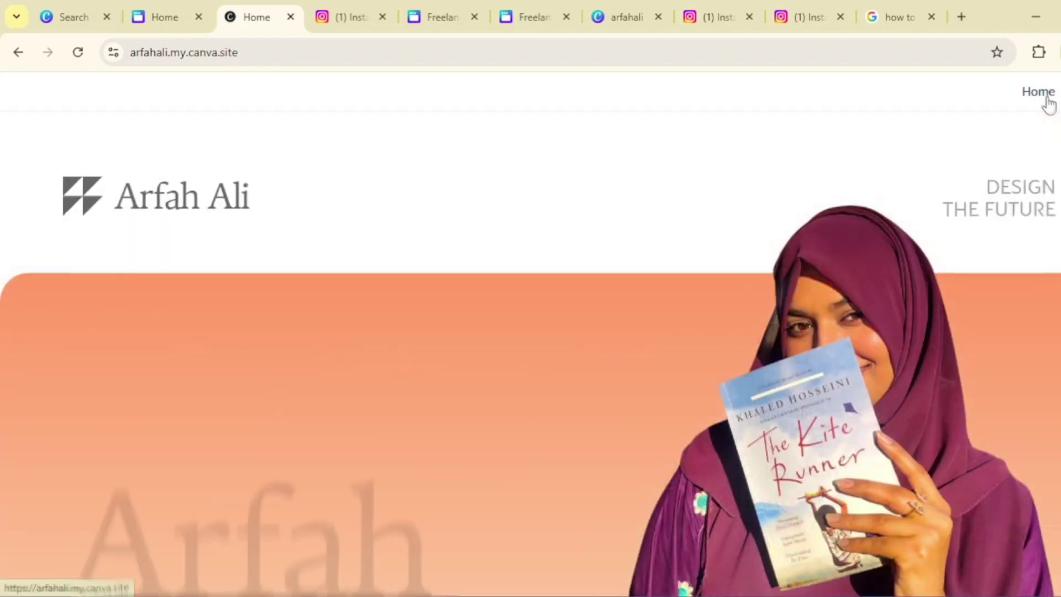
# - Scroll the live home page, then return to the Canva editor's Projects grid
pyautogui.scroll(-2, 1009, 372)
pyautogui.scroll(-1, 1009, 379)
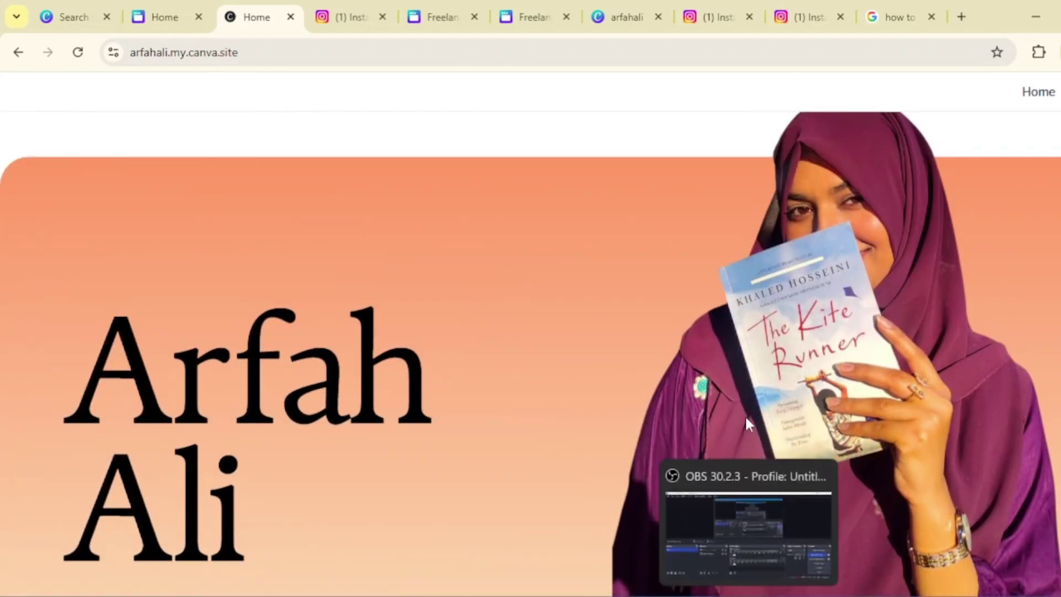
pyautogui.scroll(-1, 911, 369)
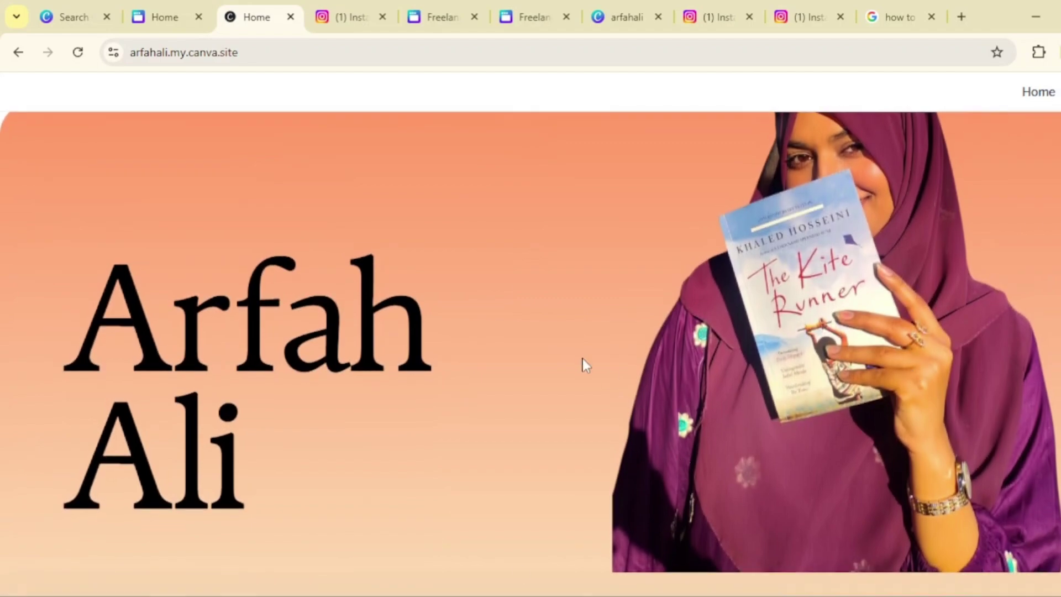
pyautogui.click(159, 23)
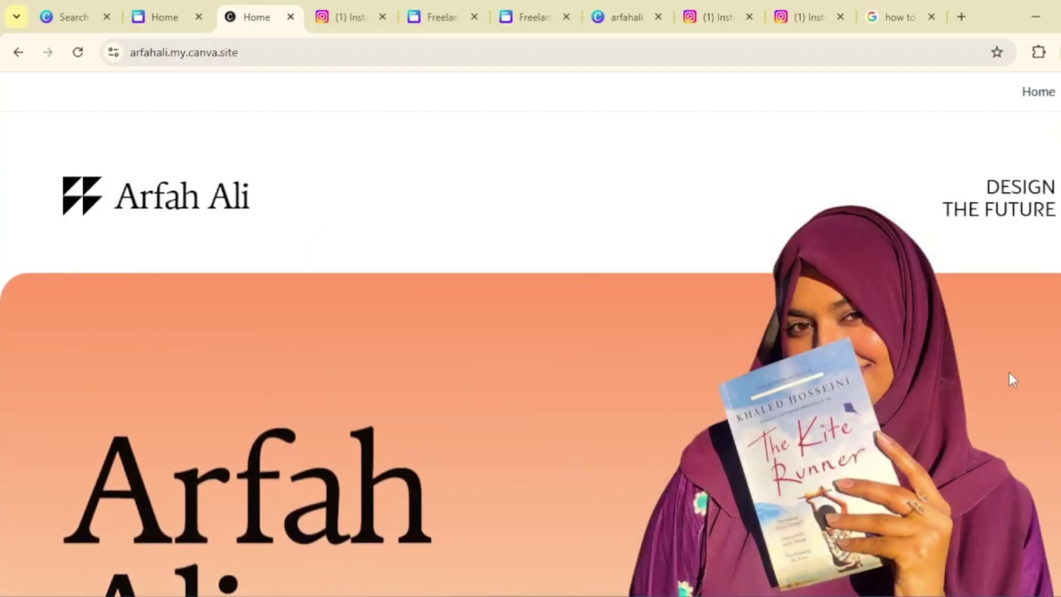
pyautogui.scroll(-1, 1009, 372)
pyautogui.scroll(-2, 1008, 373)
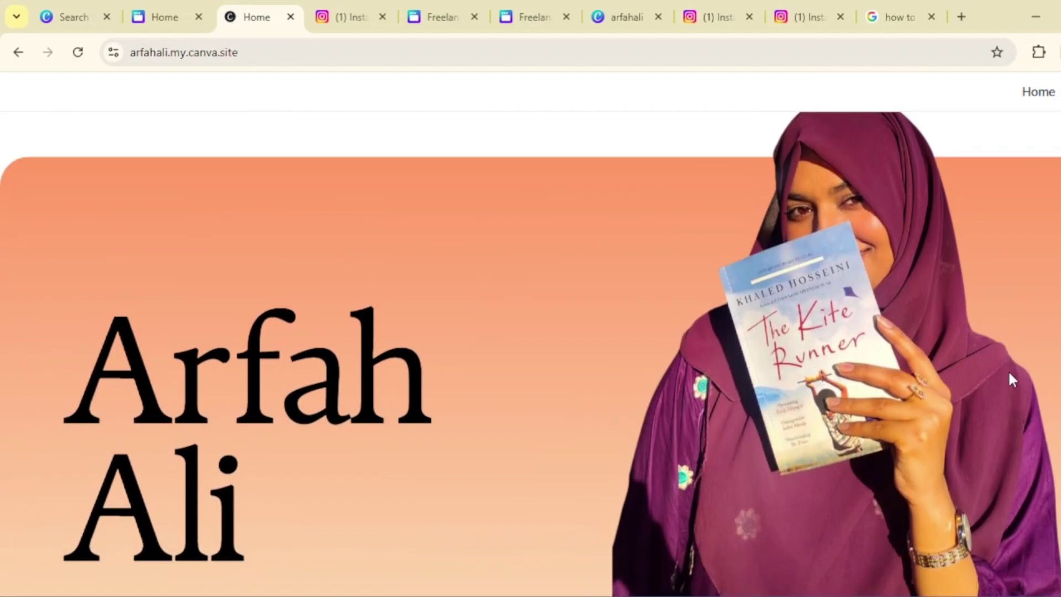
pyautogui.scroll(-1, 910, 369)
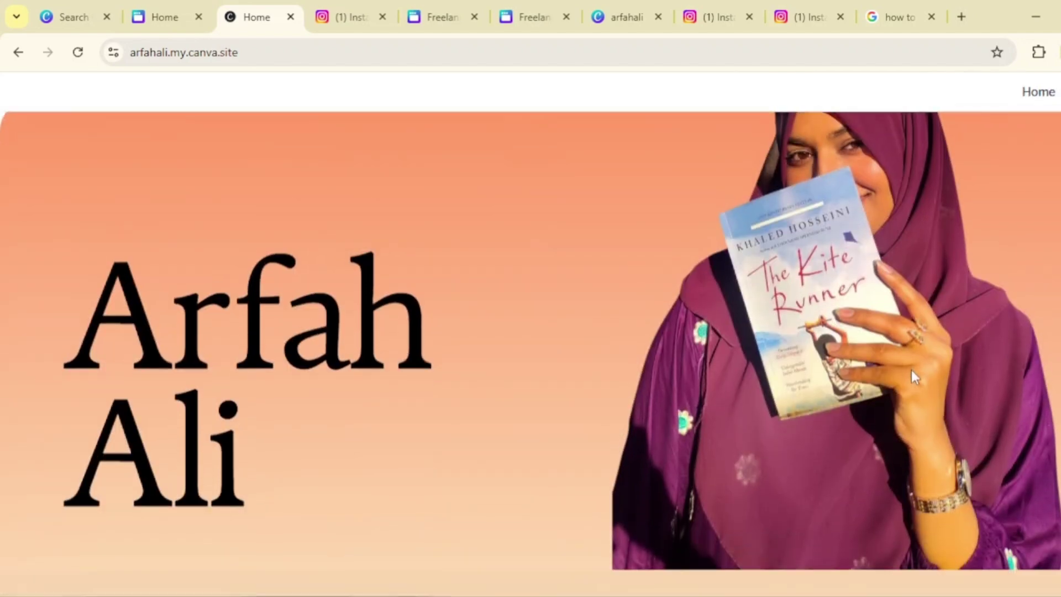
pyautogui.click(158, 17)
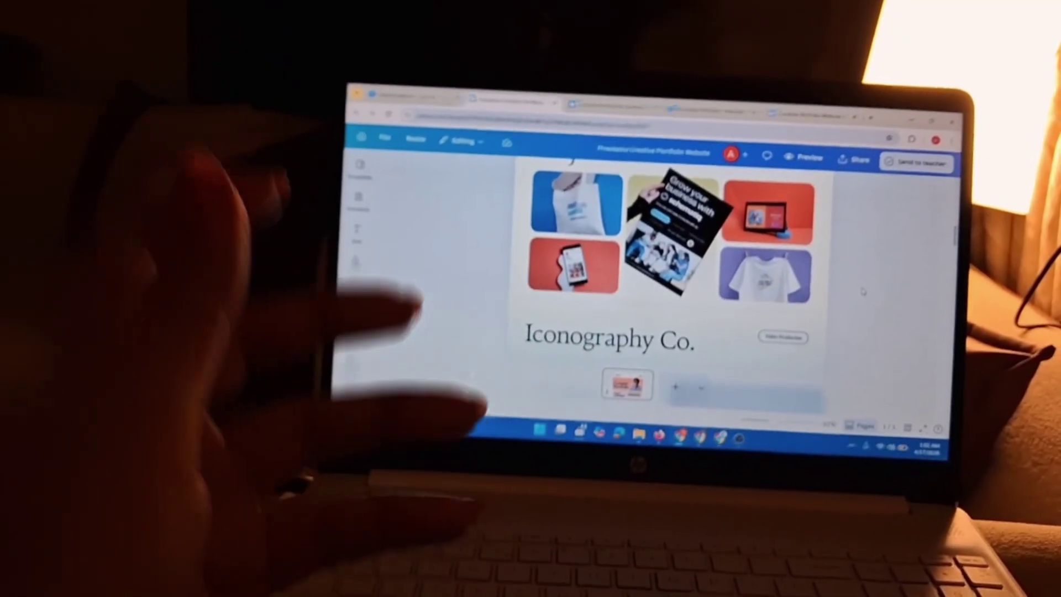